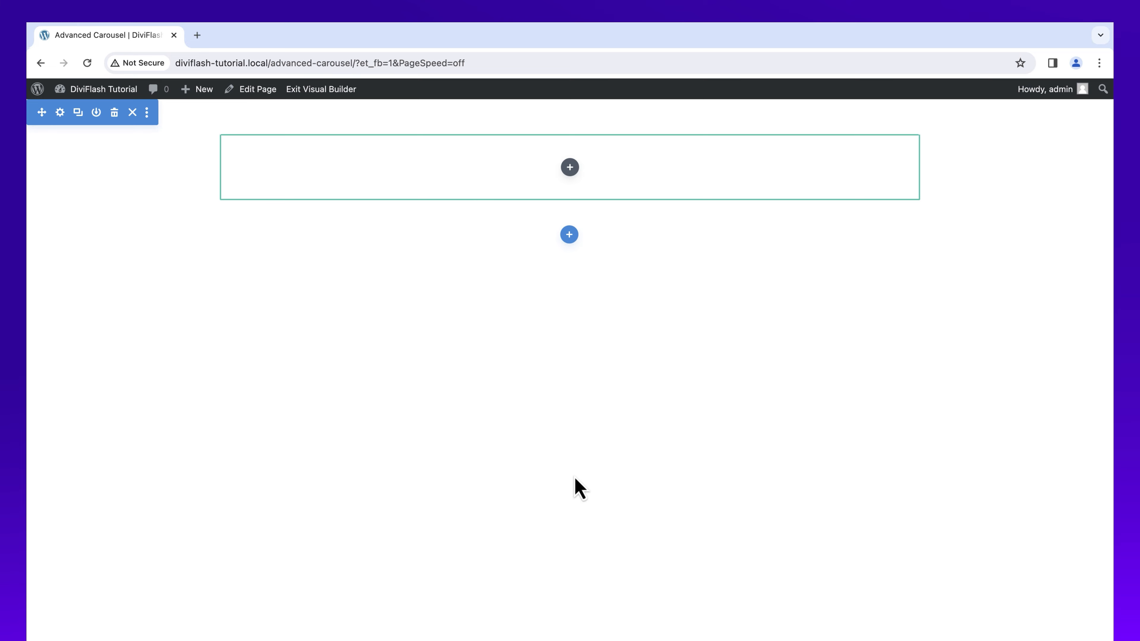
Step: Insert an Advanced Carousel module into the empty row and add a new carousel item
click(569, 168)
text(carousel)
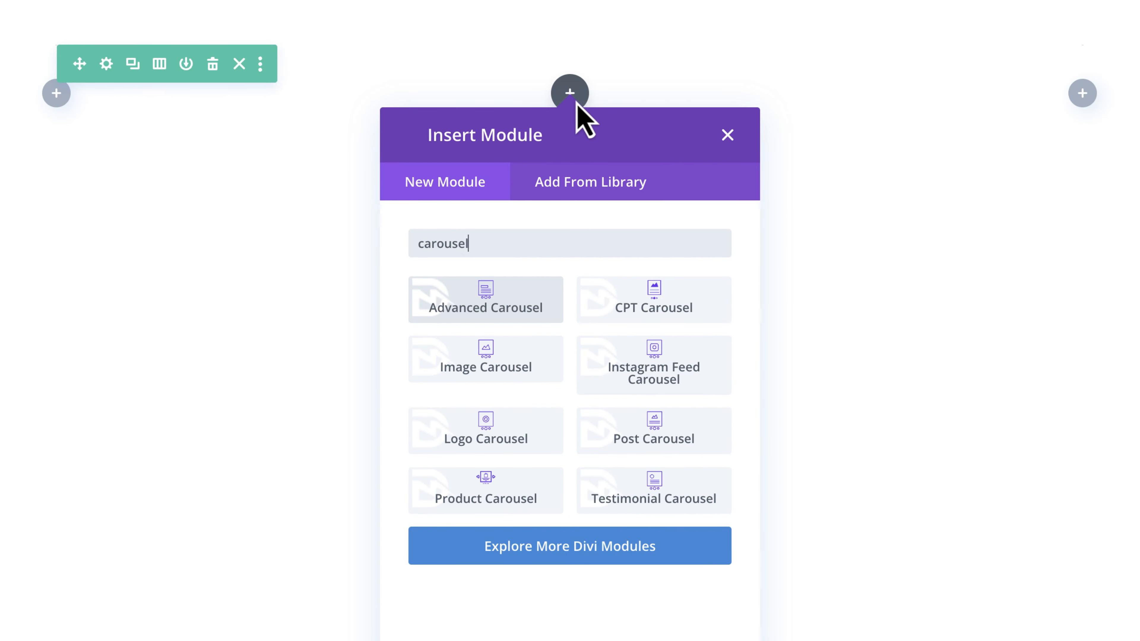
click(498, 317)
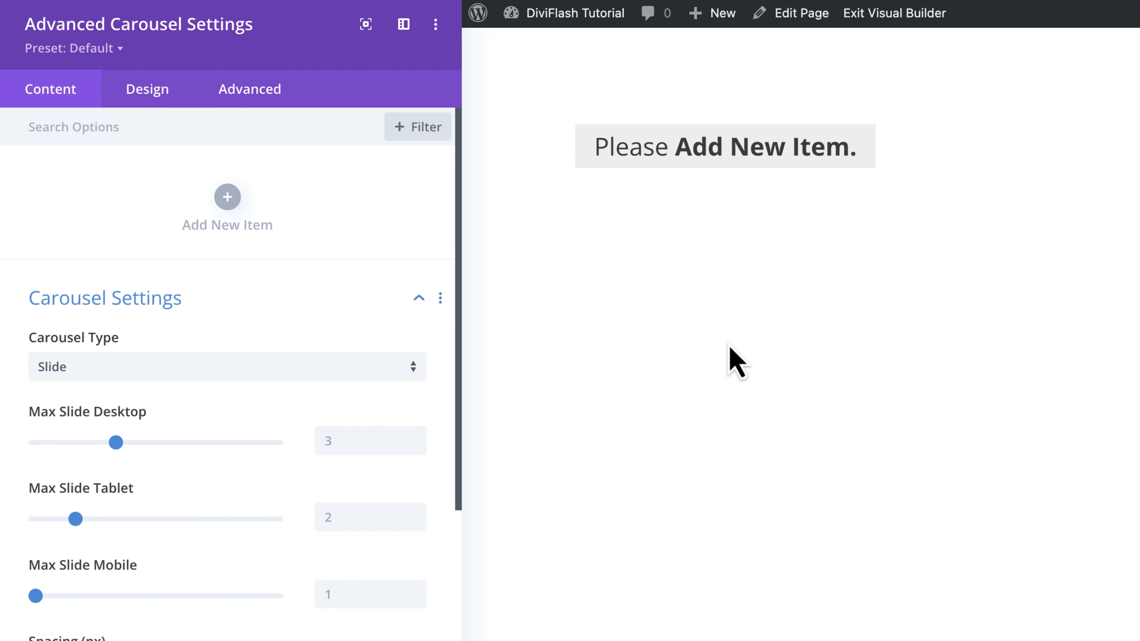
click(236, 203)
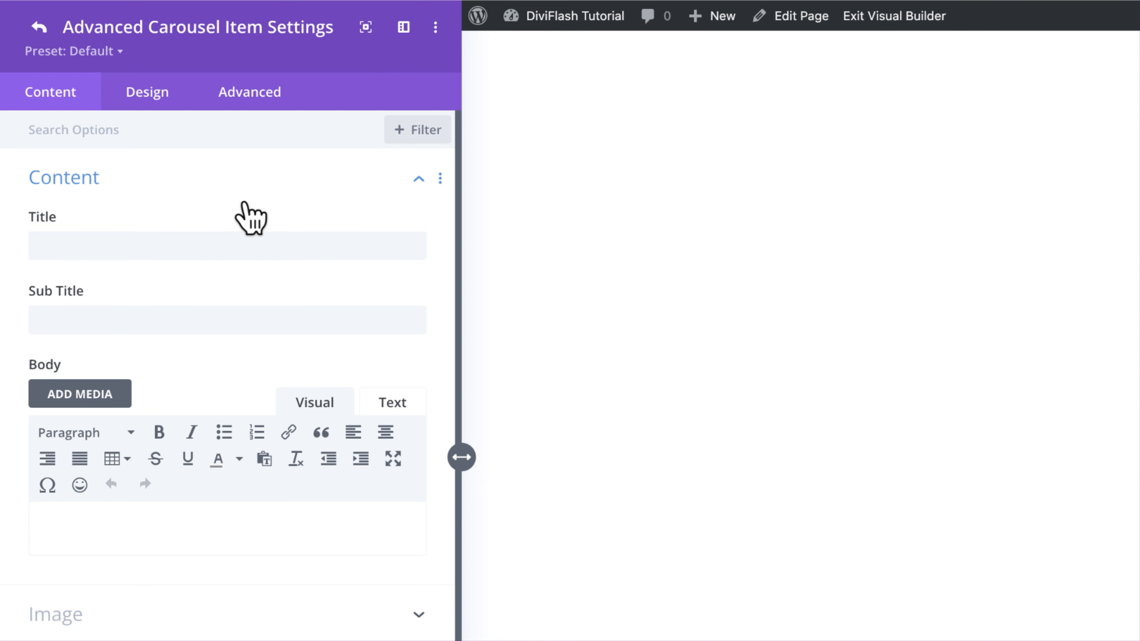
Step: Give the item the title "Title No. 01" and subtitle "Sub title No. 01", and paste the copied description into its body
click(219, 246)
text(Title No. 01)
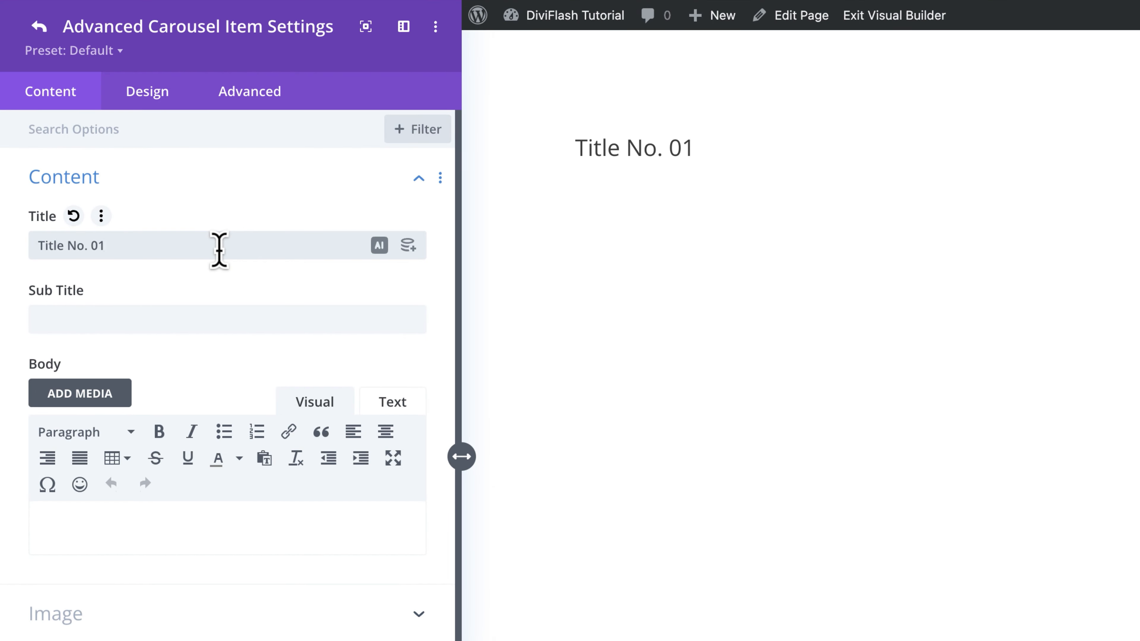
click(207, 320)
text(Sub title No. 01)
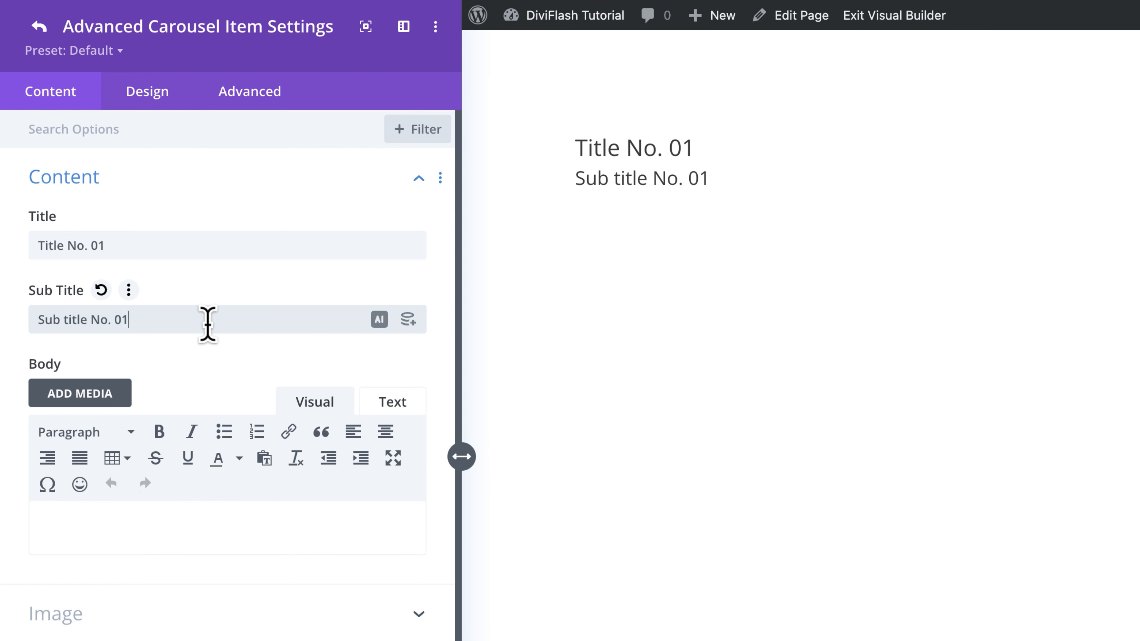
click(209, 525)
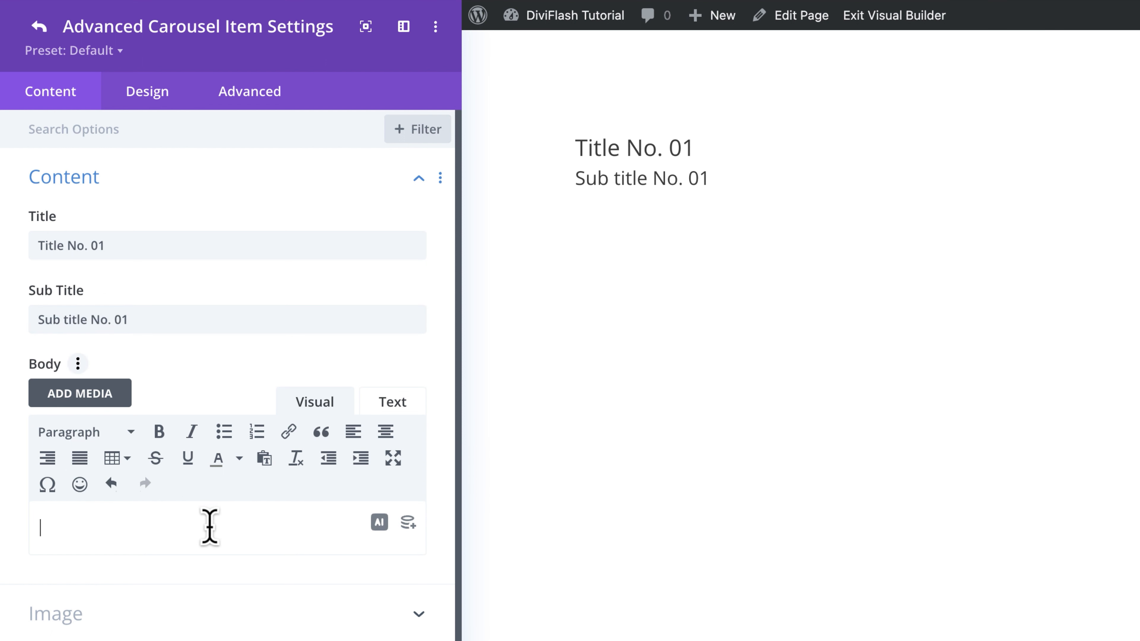
text(This is a text editior for your first item. Here you can put description. It also support HTML.)
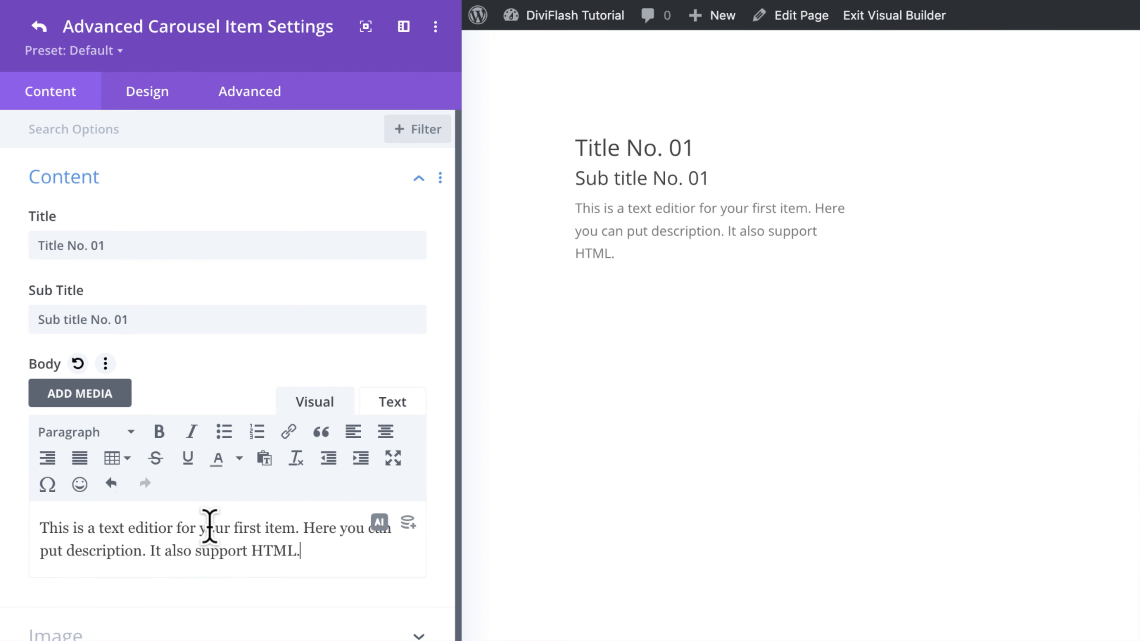
Step: Add the image of a black cabinet and lamp on a desk to the item, with "Image Alt Text" as alt text
click(274, 631)
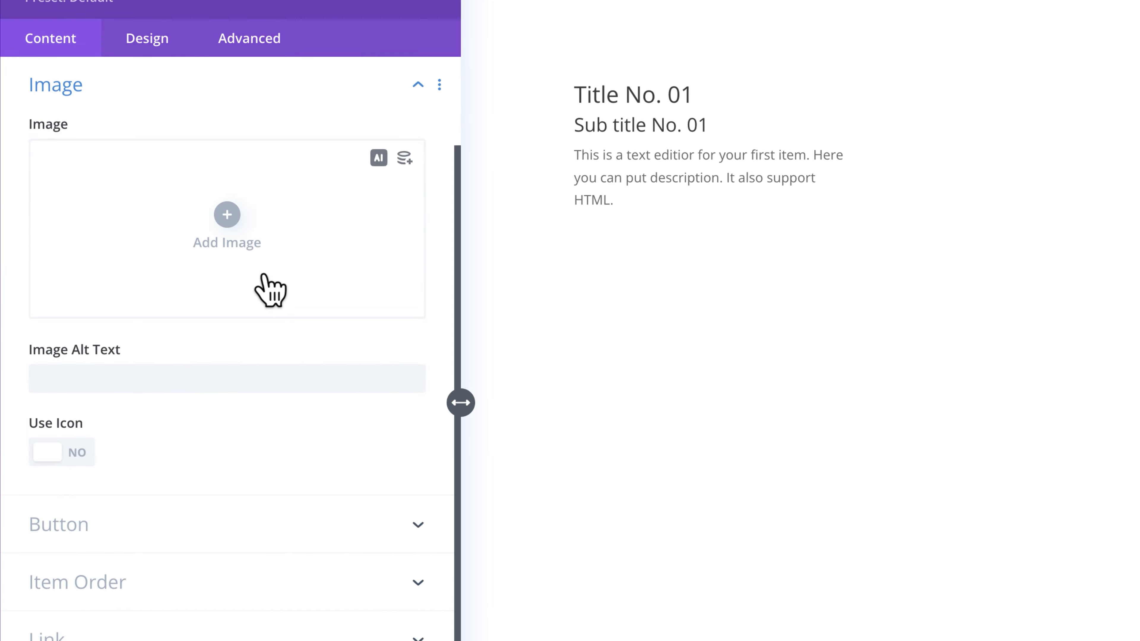
click(270, 288)
click(276, 141)
click(783, 252)
click(1042, 631)
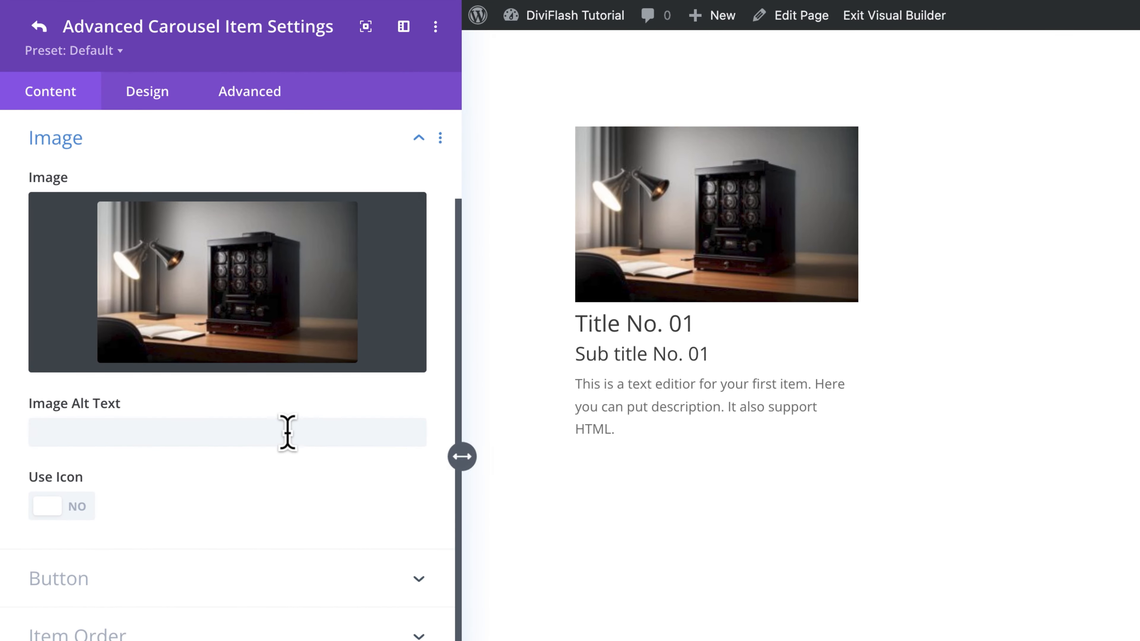
click(287, 432)
text(Image Alt Text)
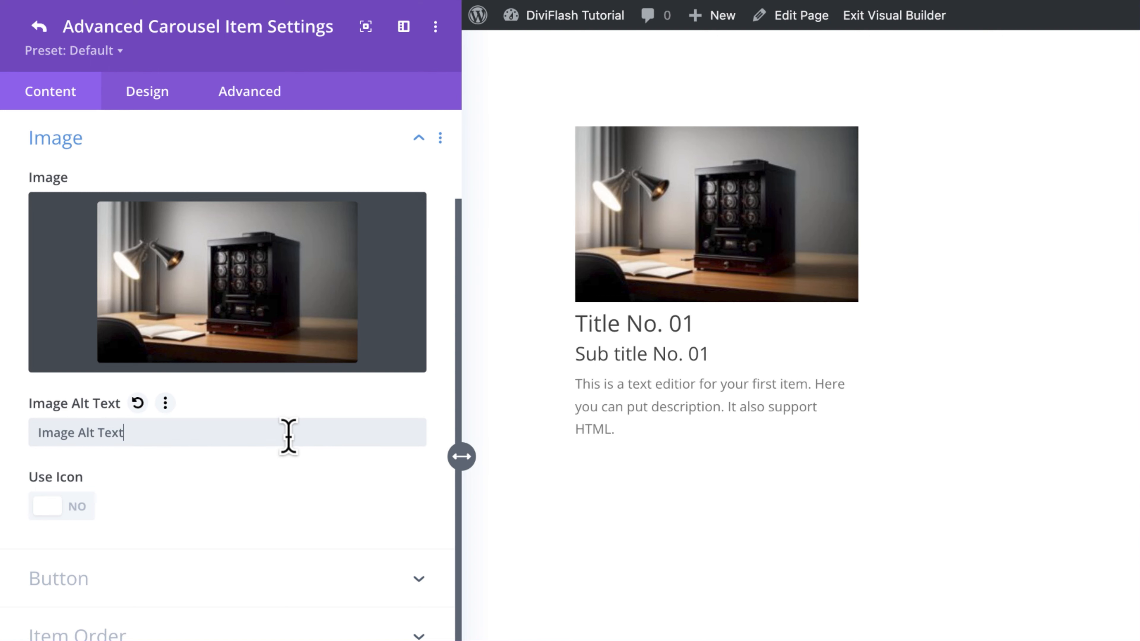
Step: Enable the icon for the carousel item and choose the microphone icon
click(83, 507)
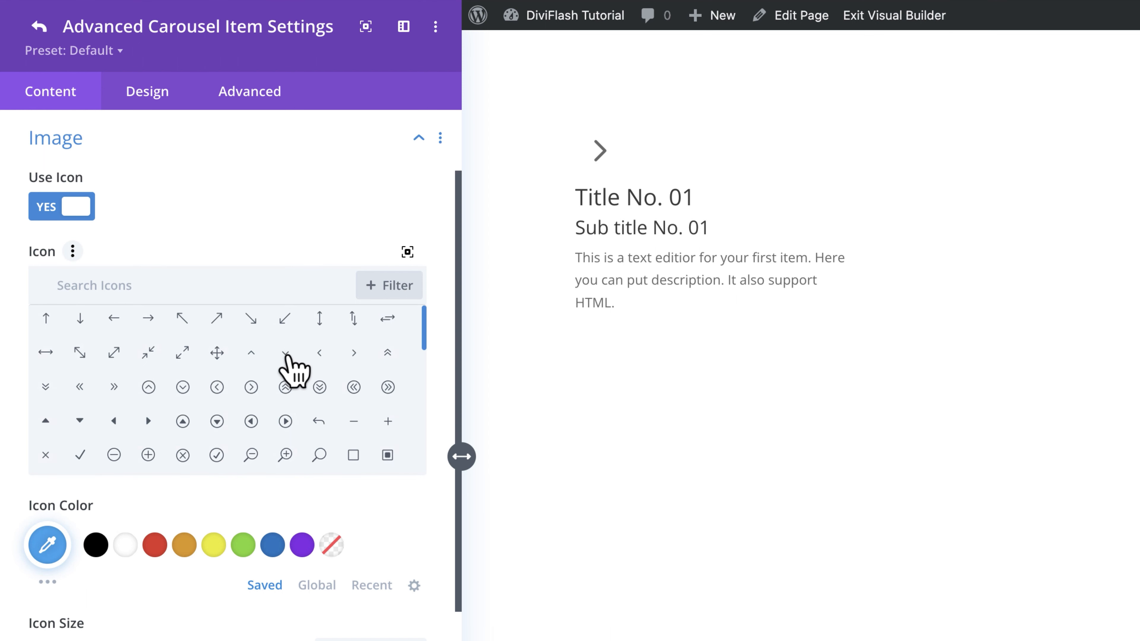
scroll(287, 369, down, 3)
scroll(234, 378, down, 2)
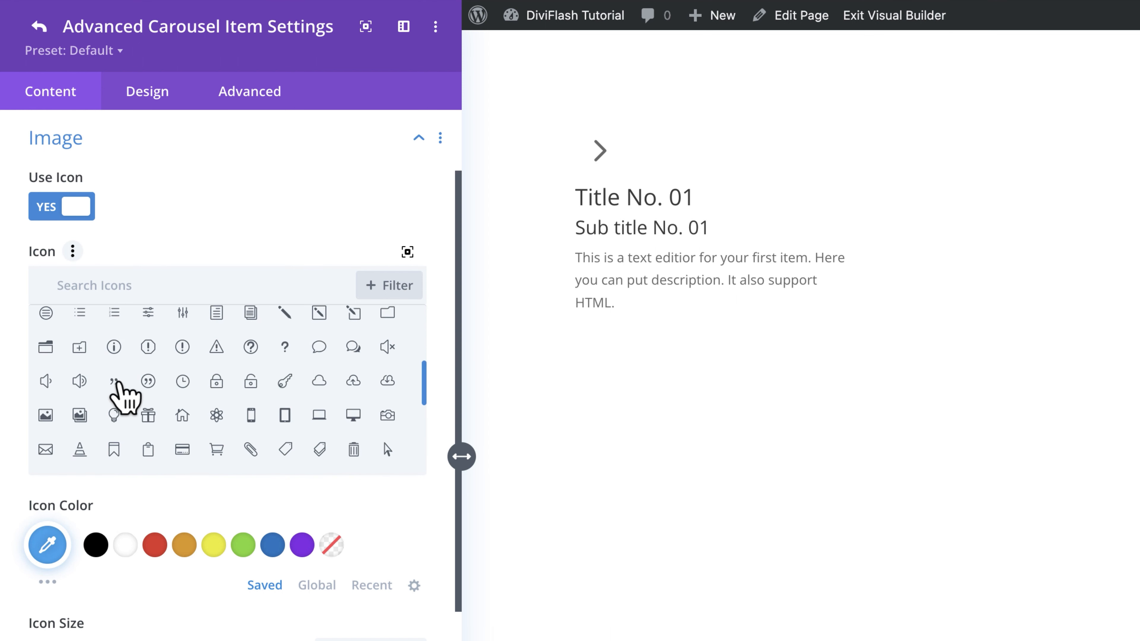
scroll(127, 397, down, 1)
click(45, 453)
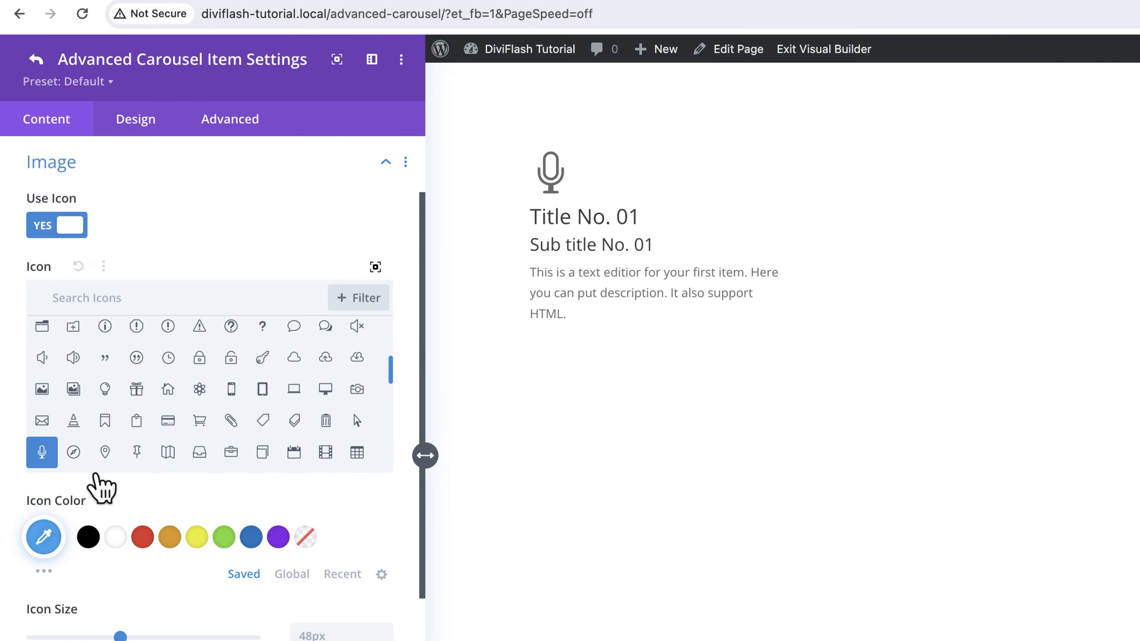
Step: Color the item's icon light periwinkle blue and set its size to 60px
click(47, 582)
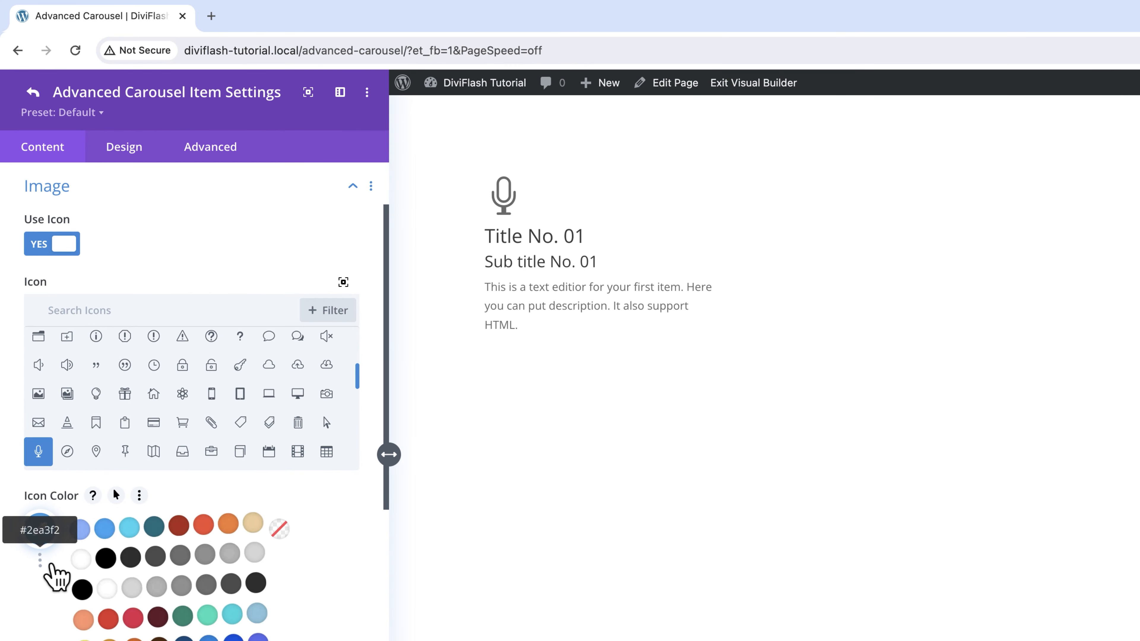
click(81, 530)
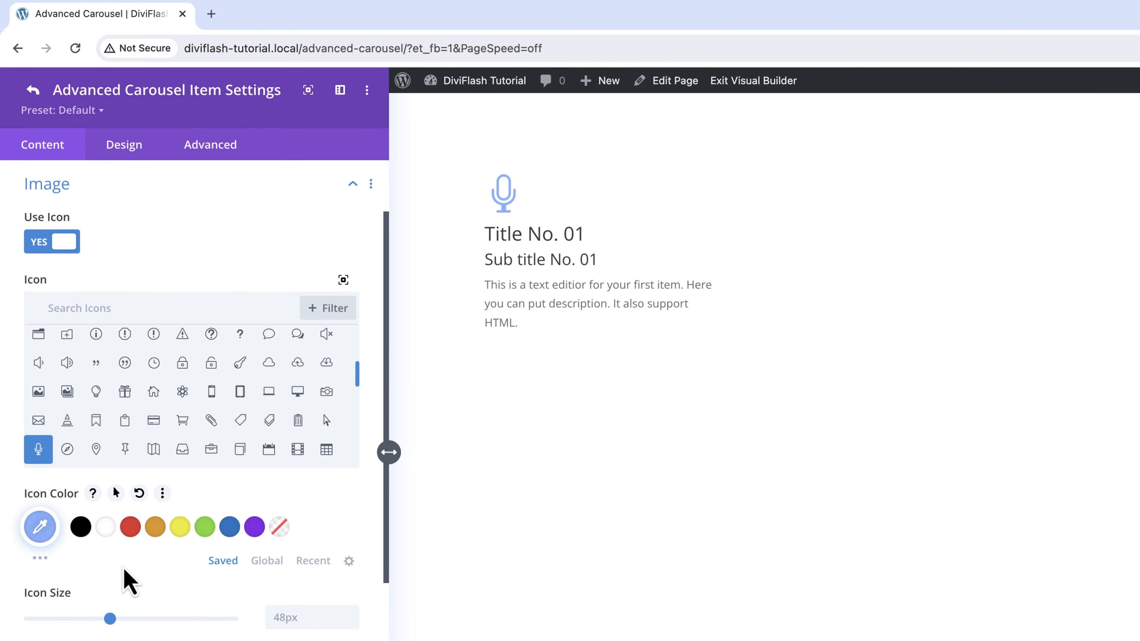
click(288, 617)
text(60)
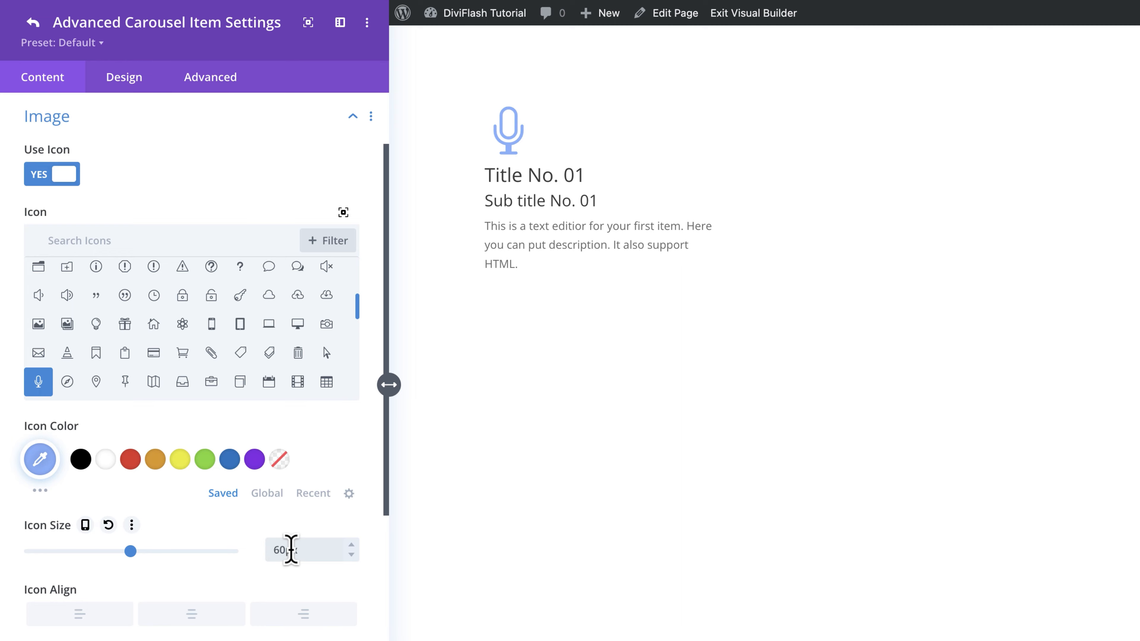
Step: Try center and right alignment for the icon, and set it to left alignment
scroll(233, 553, down, 3)
click(189, 543)
click(314, 519)
click(98, 519)
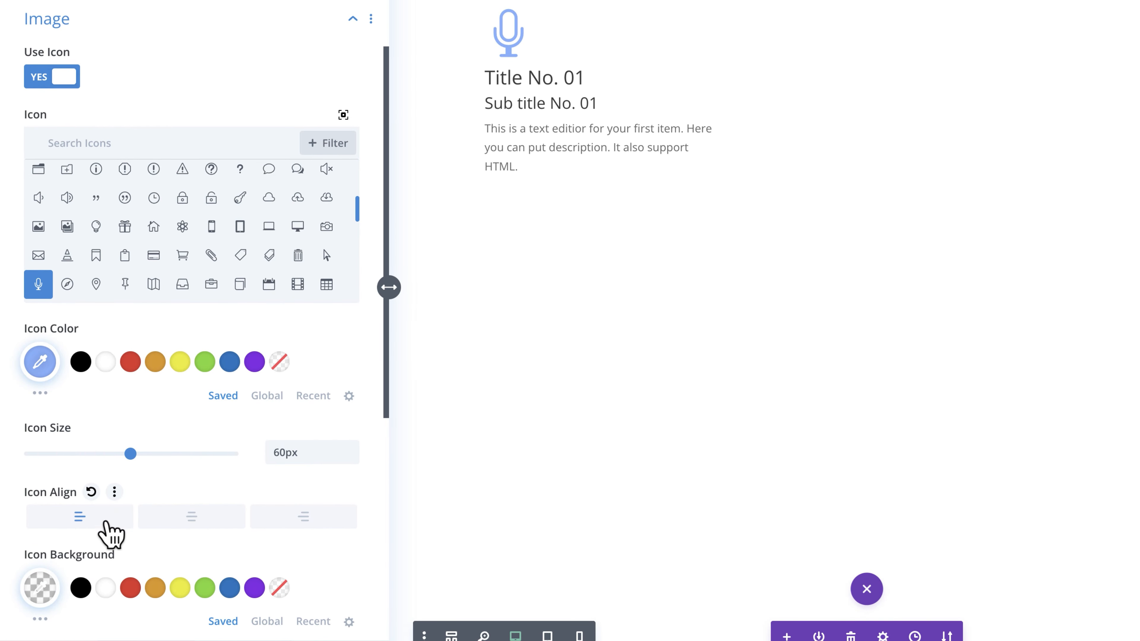
Step: Give the icon a blue-violet background color and turn on the circle icon option
click(40, 588)
scroll(193, 449, down, 6)
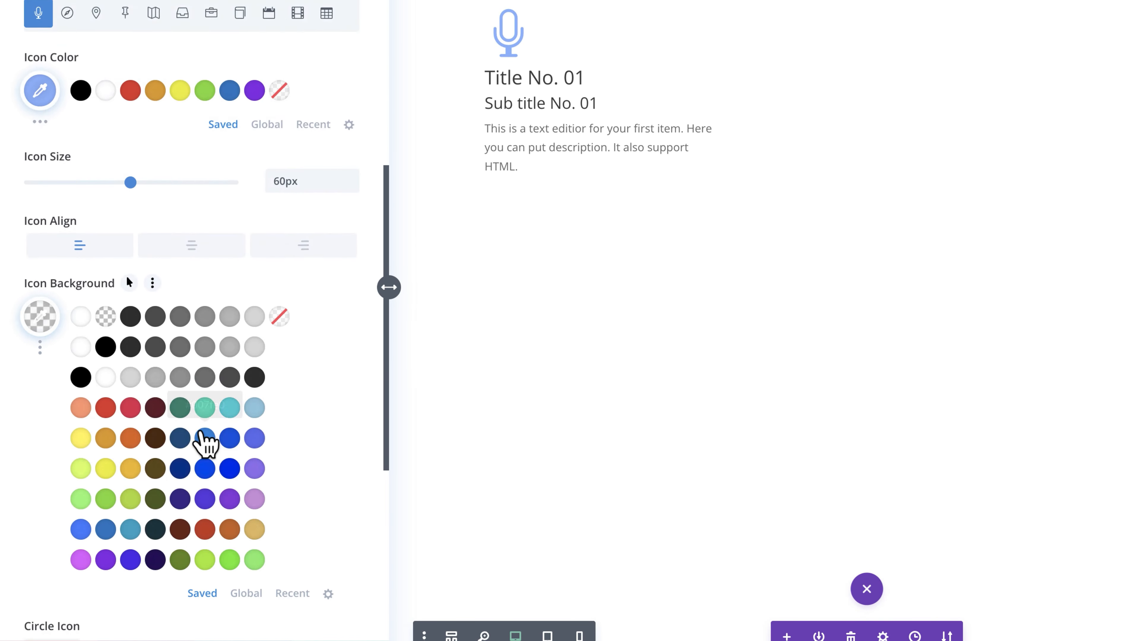
click(268, 398)
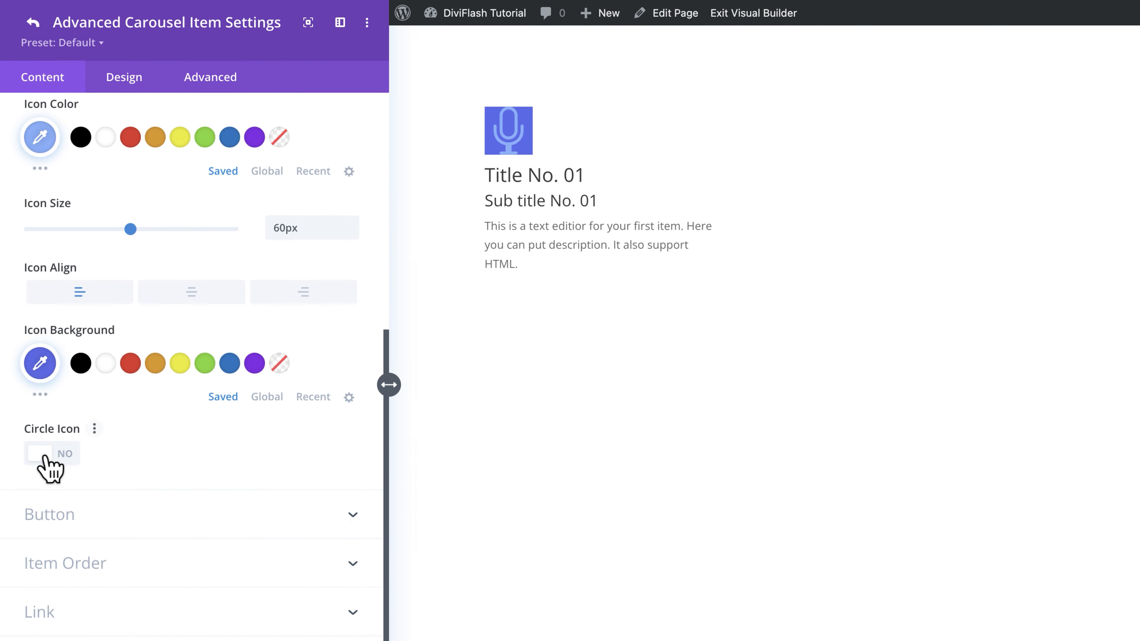
click(71, 455)
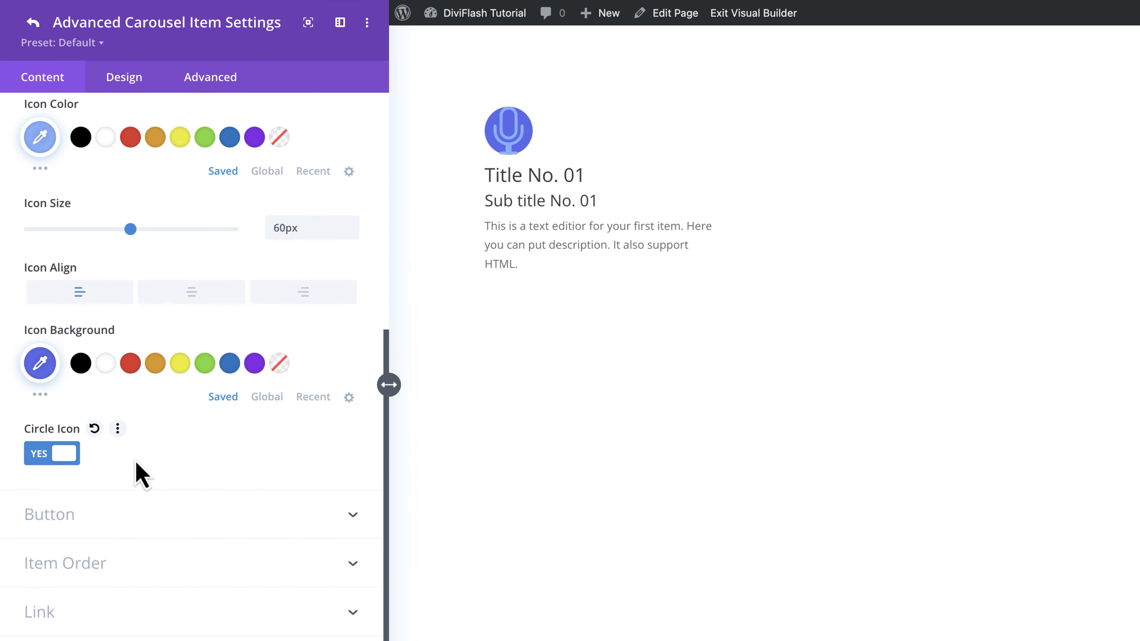
Step: Add a "Click Me" button to the item that links to the homepage and opens in a new tab
scroll(202, 463, down, 2)
click(265, 451)
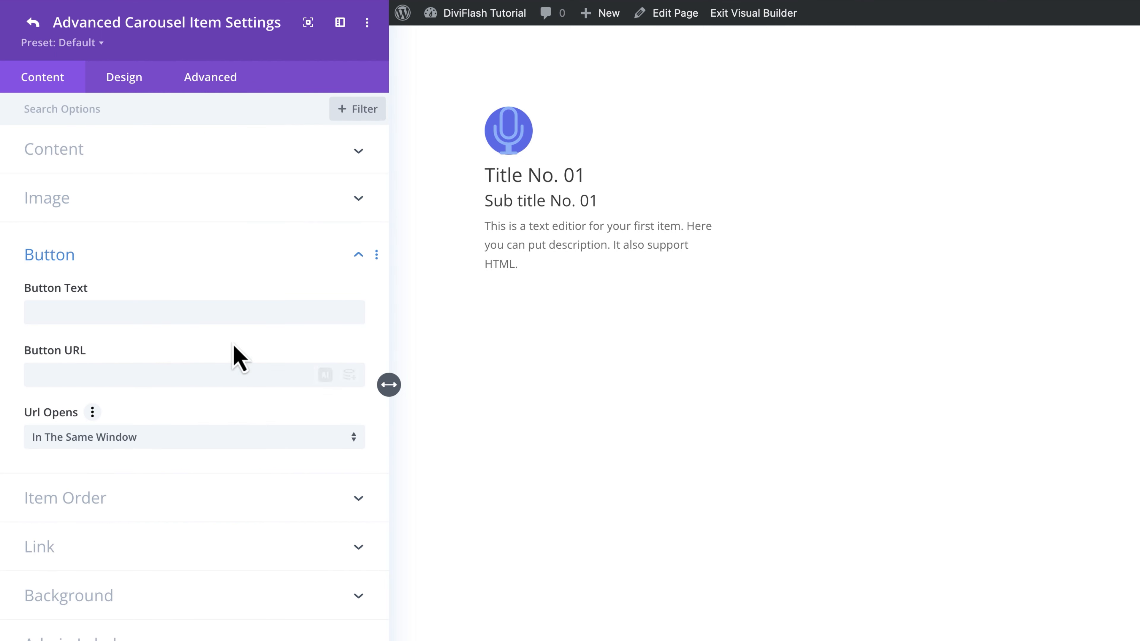
click(236, 310)
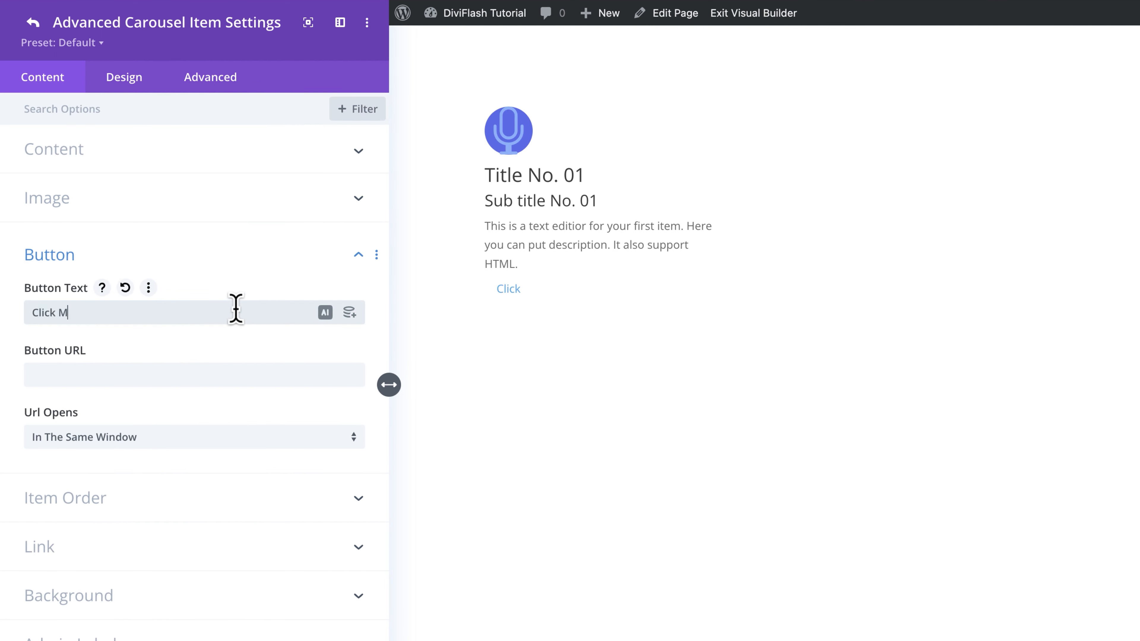
click(350, 376)
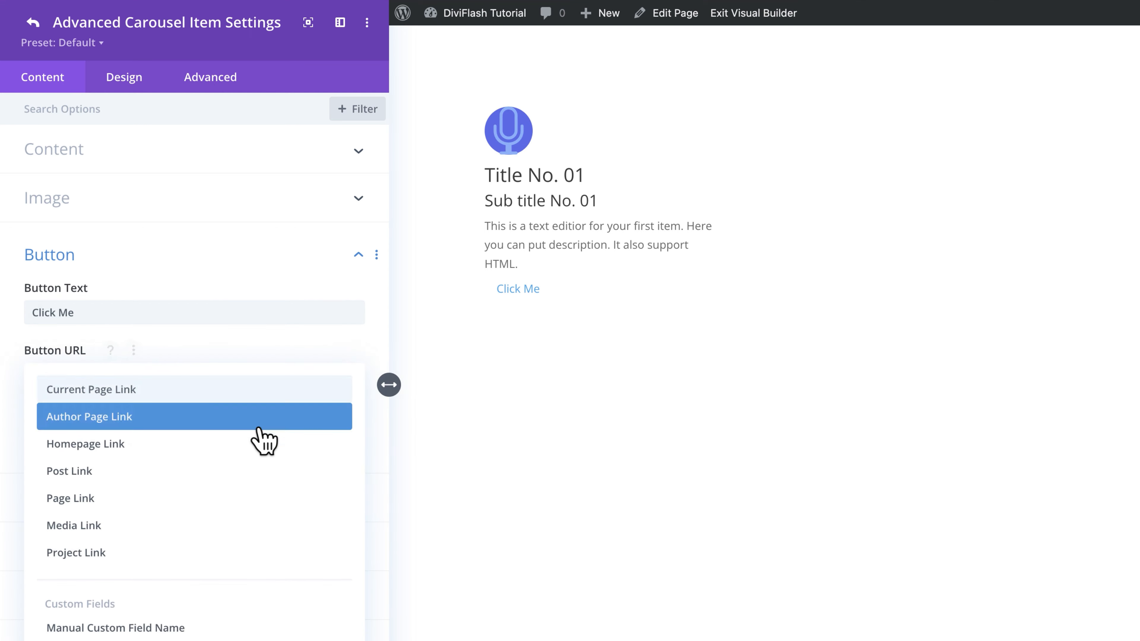
click(242, 443)
click(200, 447)
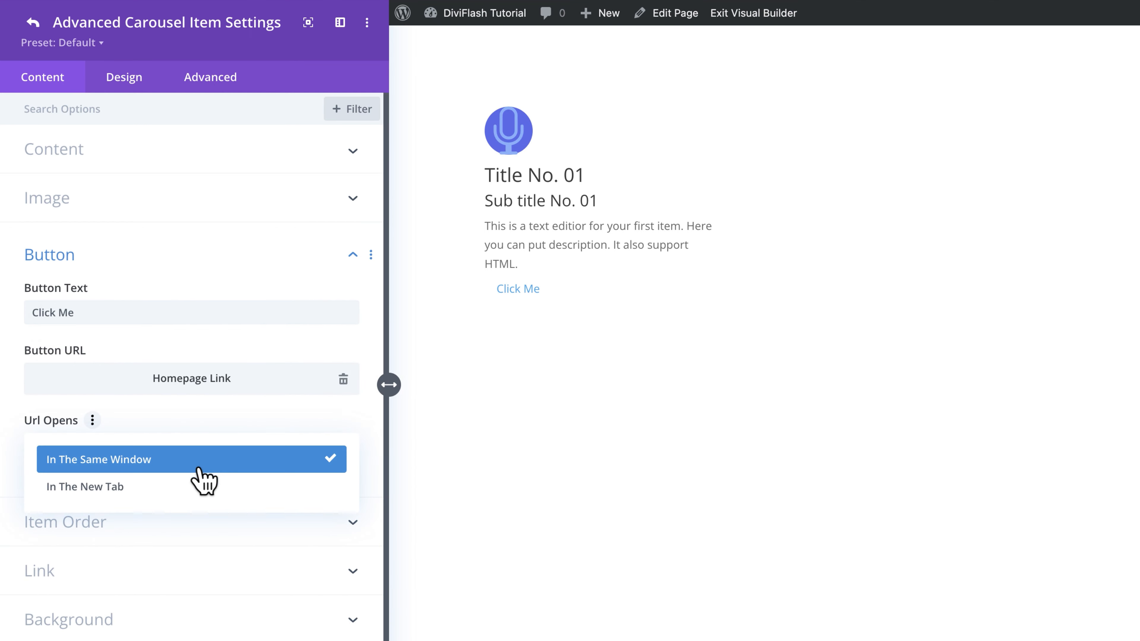
click(198, 490)
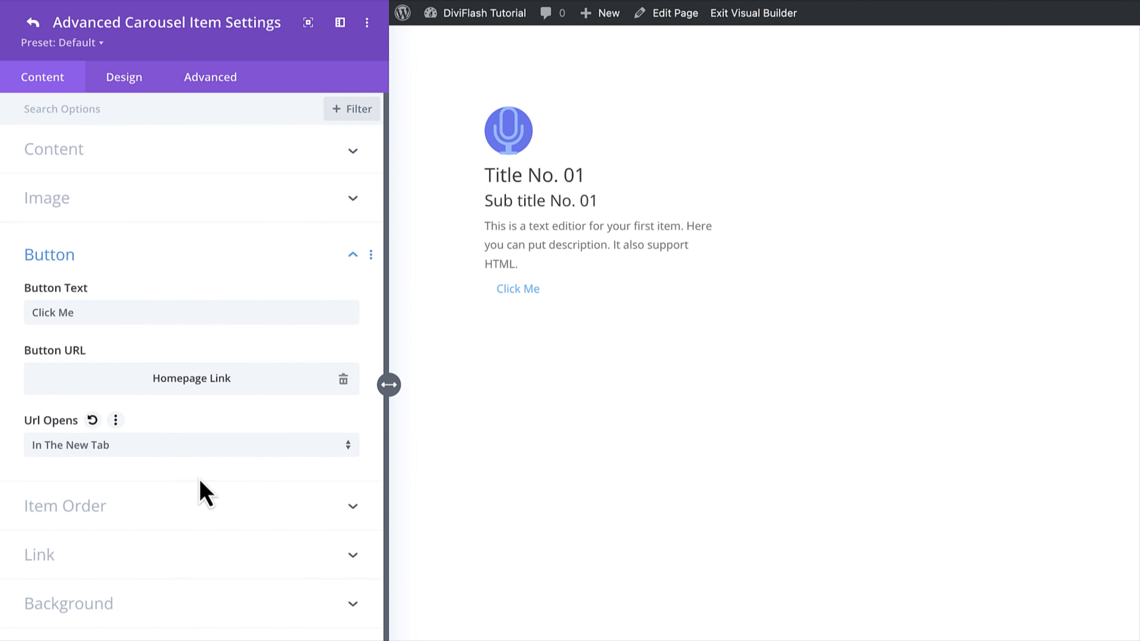
Step: Set the item order to title 1, subtitle 2, image 3, content 4 and button 5
click(198, 512)
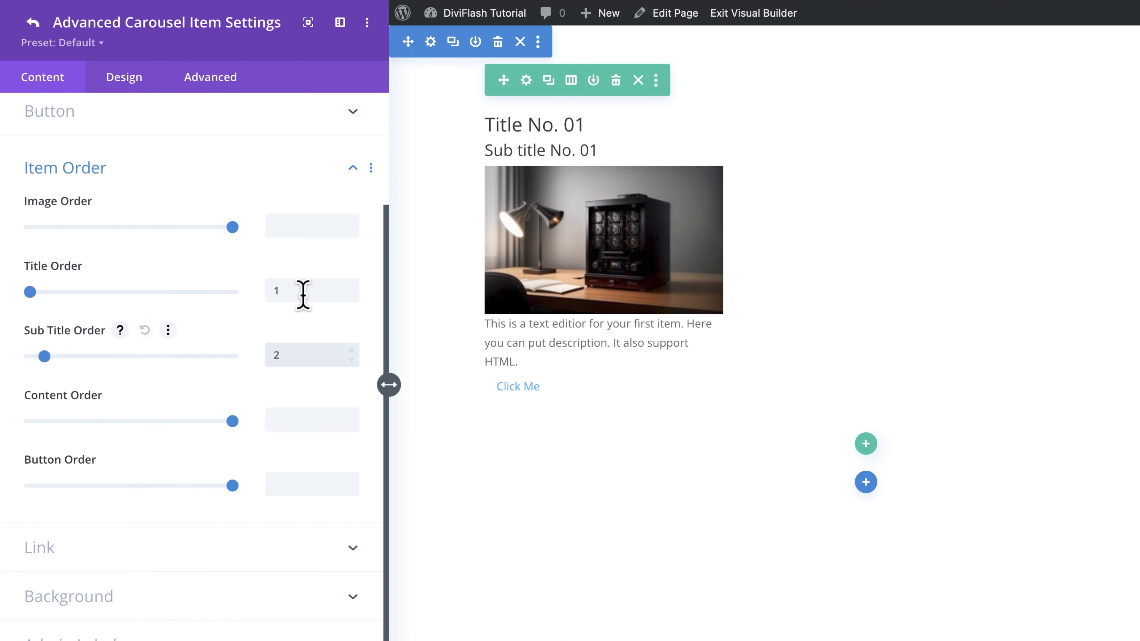
click(301, 225)
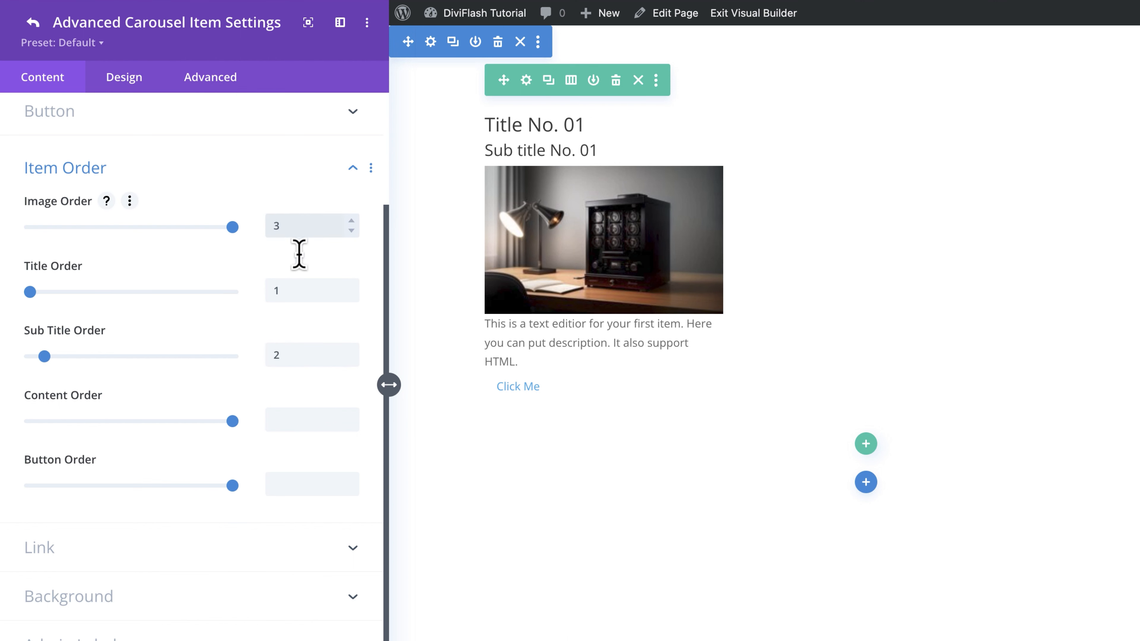
click(290, 421)
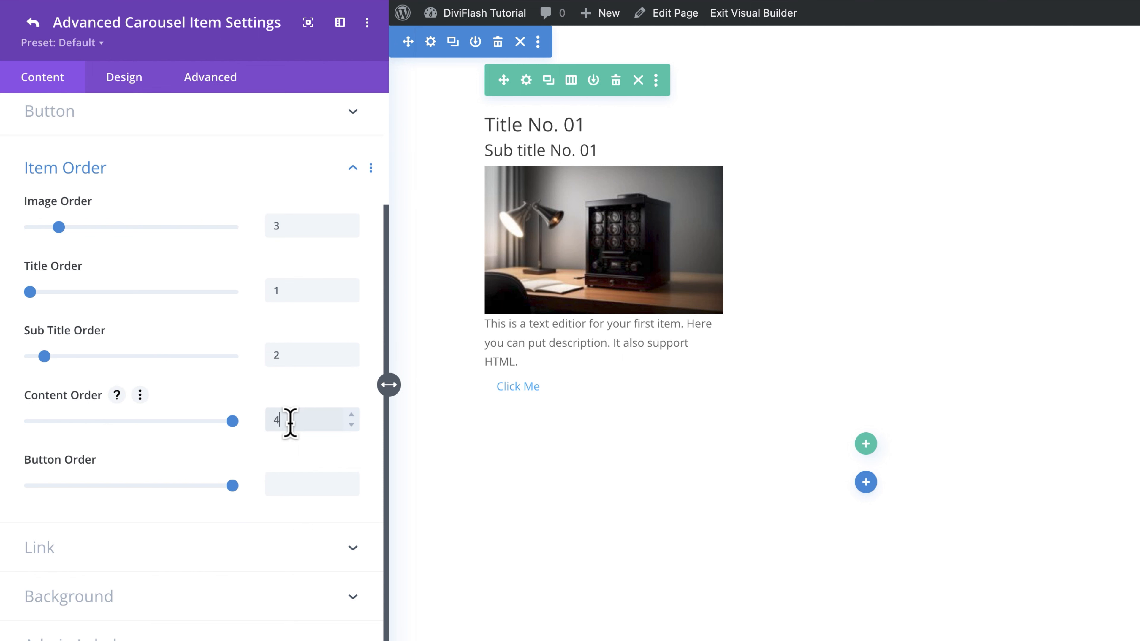
click(296, 484)
text(5)
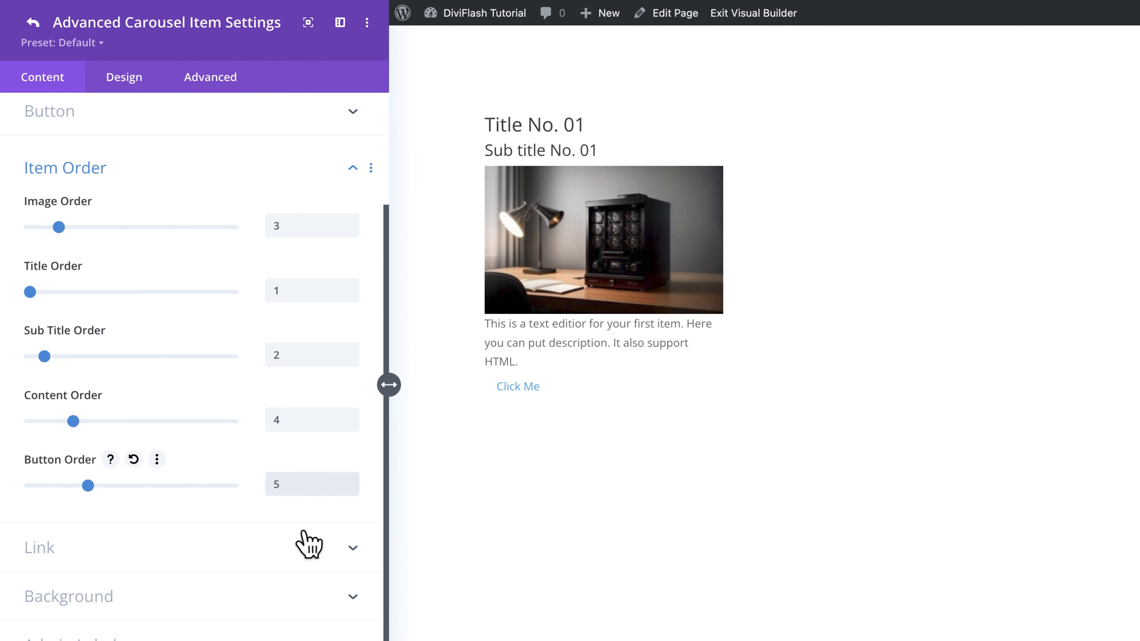
Step: Check the item's module link settings, and set the item's background color to light gray
click(308, 559)
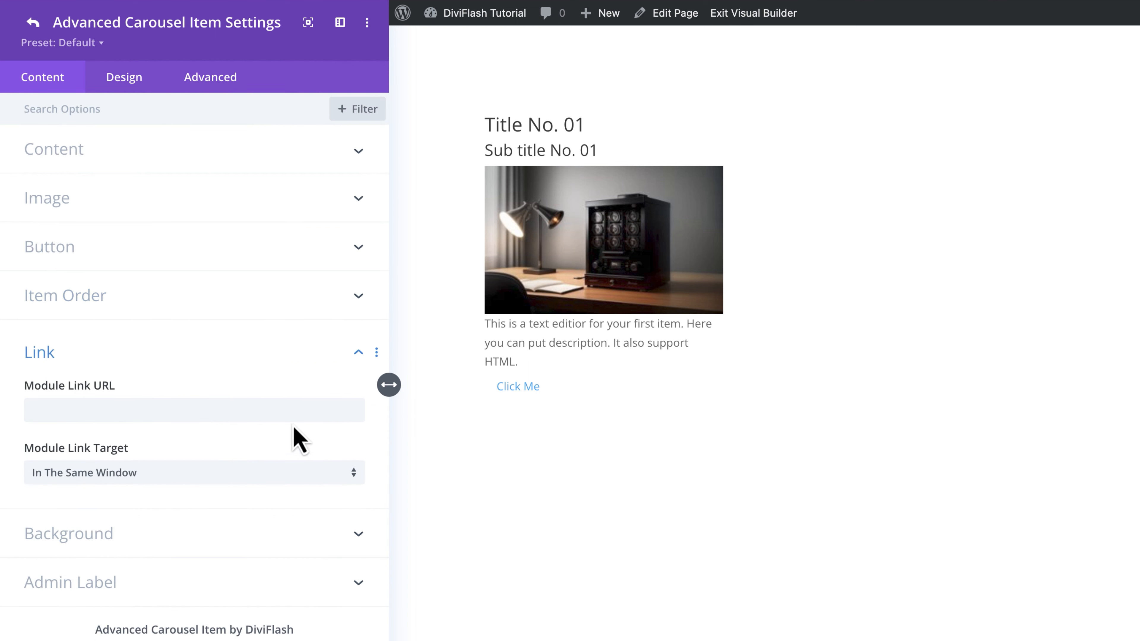
click(292, 410)
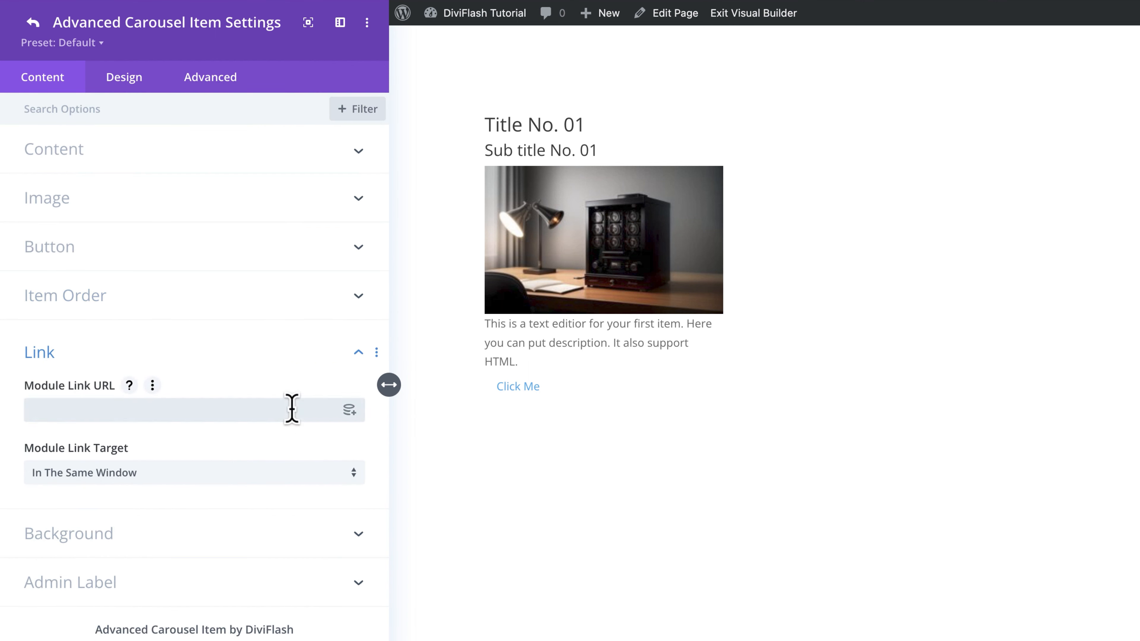
click(328, 543)
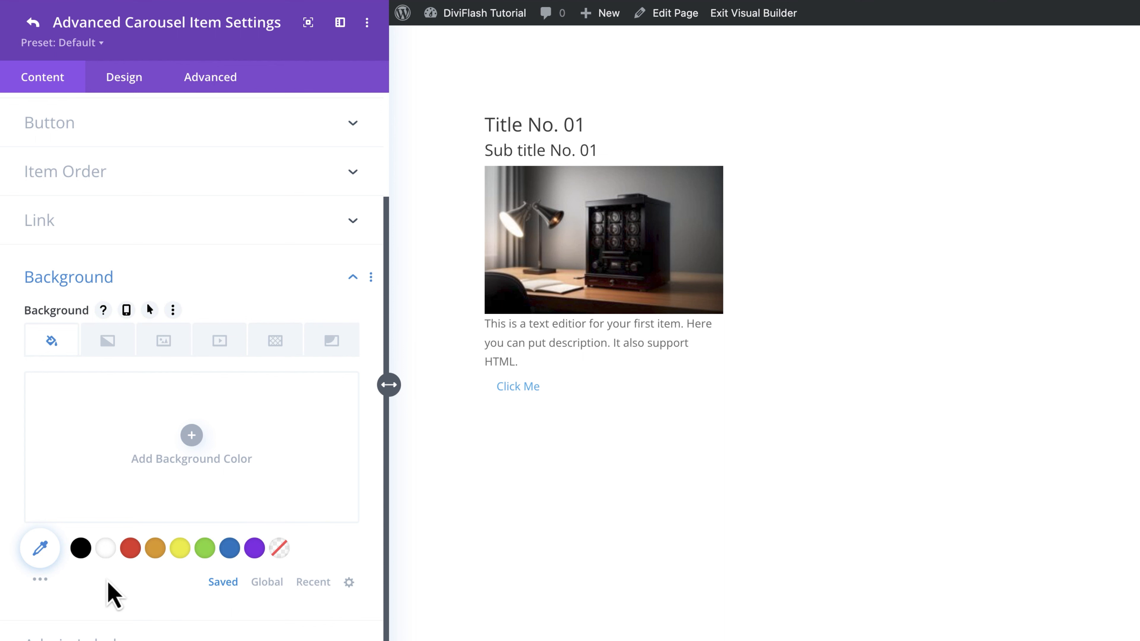
click(40, 579)
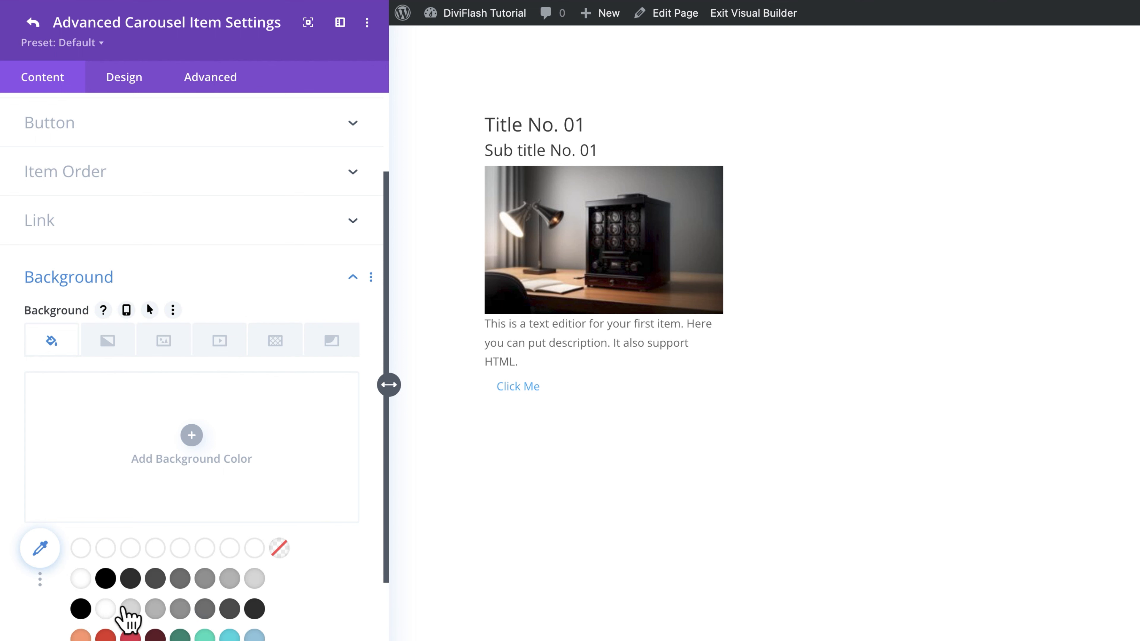
click(131, 614)
Step: Look through the gradient, image, video, pattern and mask background options for the carousel item
click(108, 341)
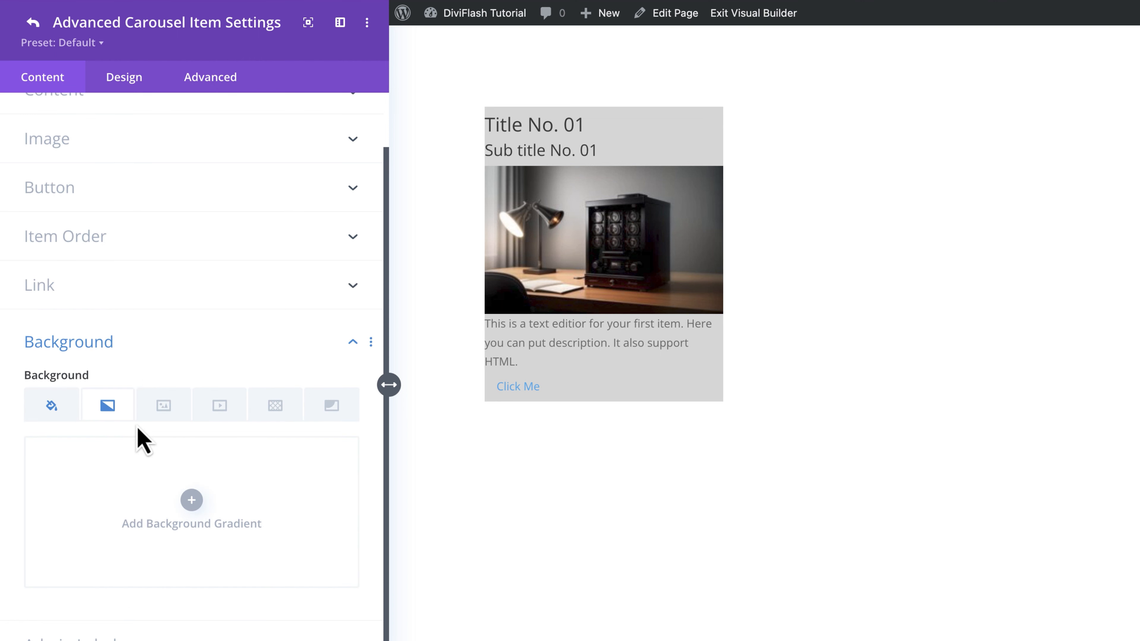
click(182, 415)
click(223, 413)
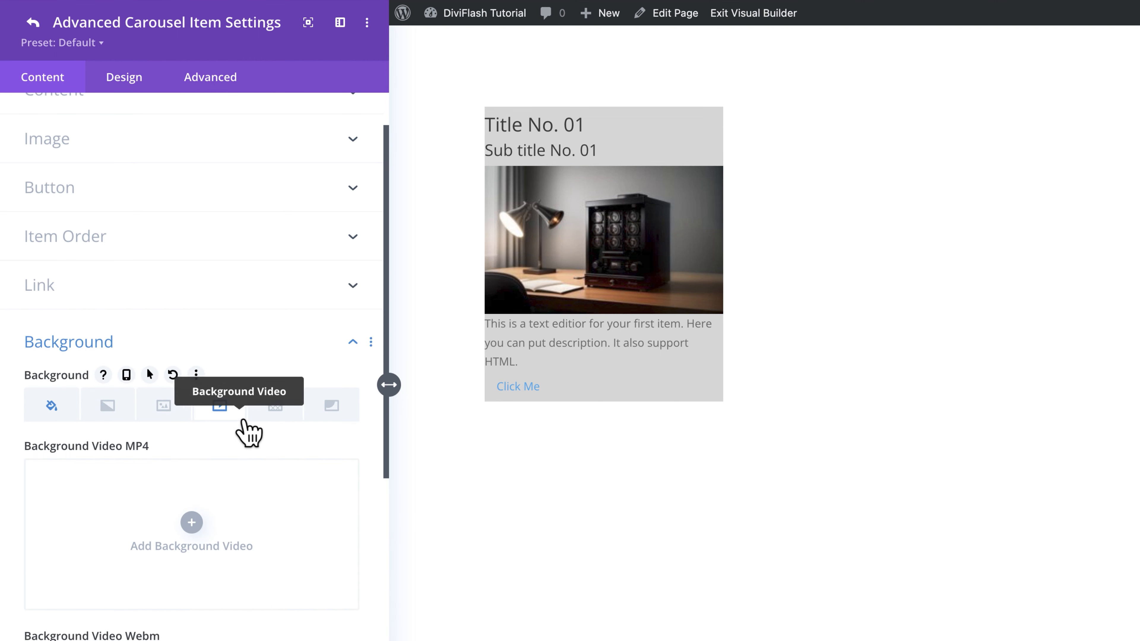
click(275, 420)
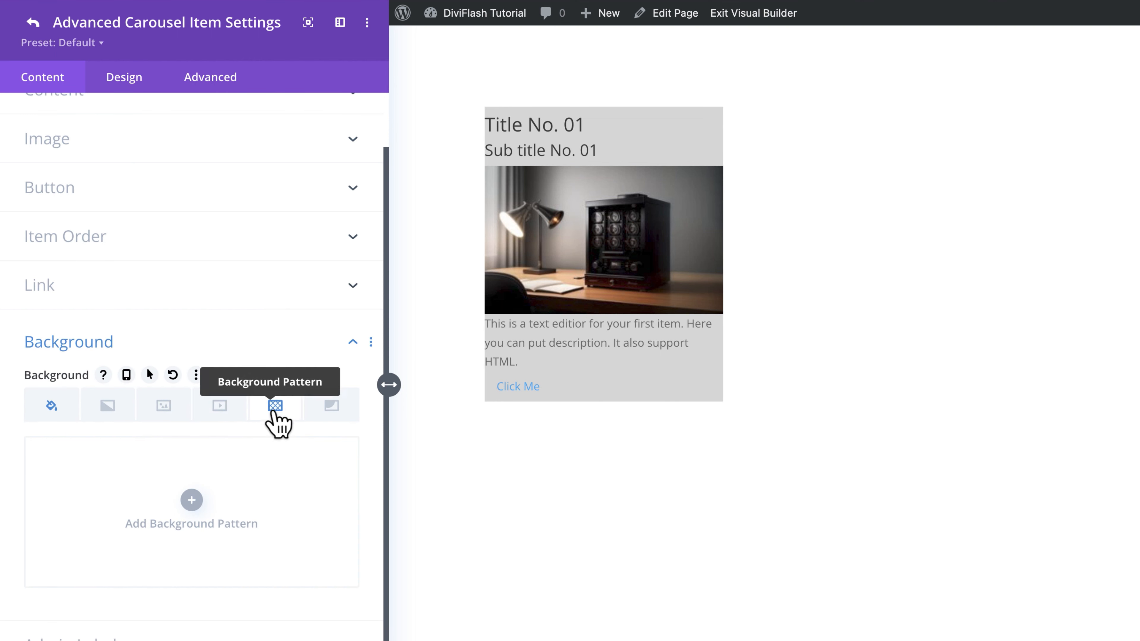
click(328, 408)
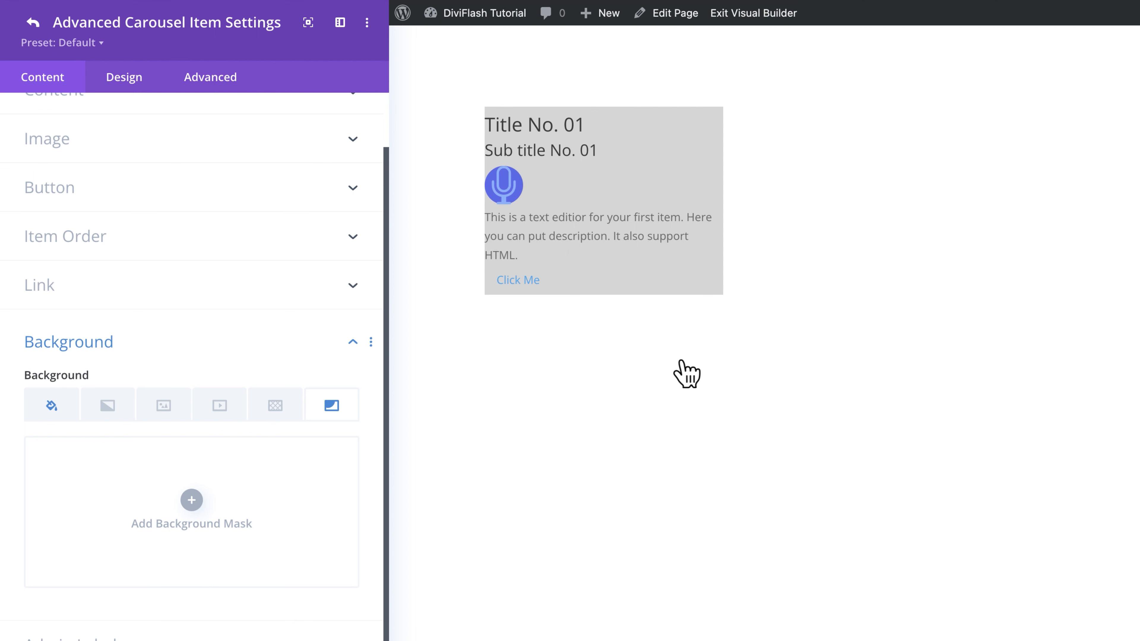
Step: Turn off the icon option in the item's image settings so the item uses its picture
click(131, 79)
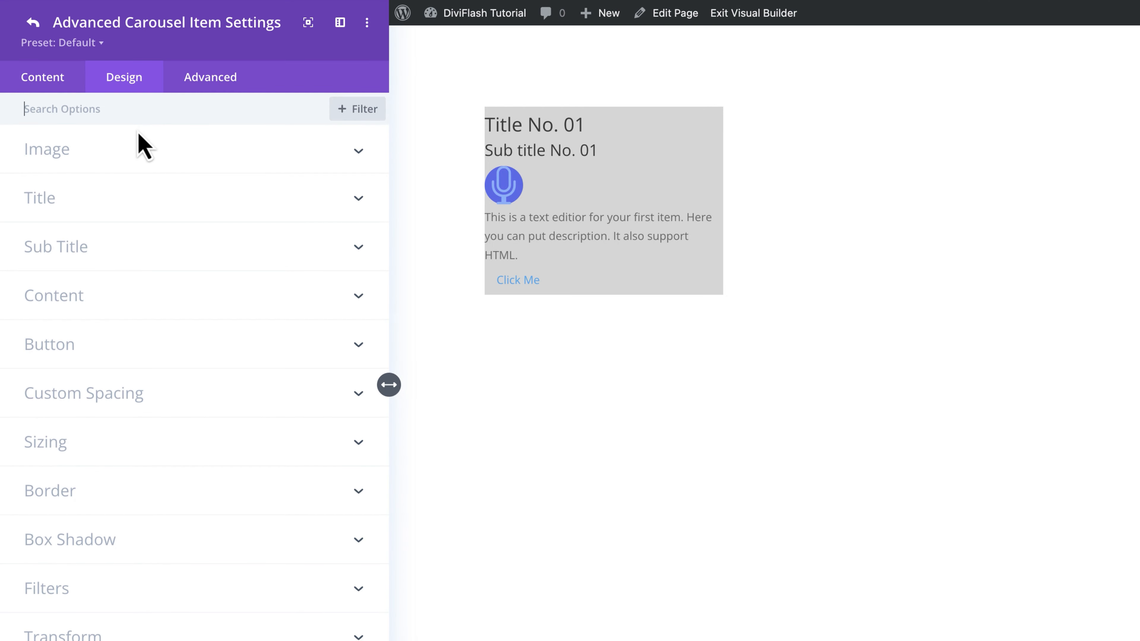
click(145, 154)
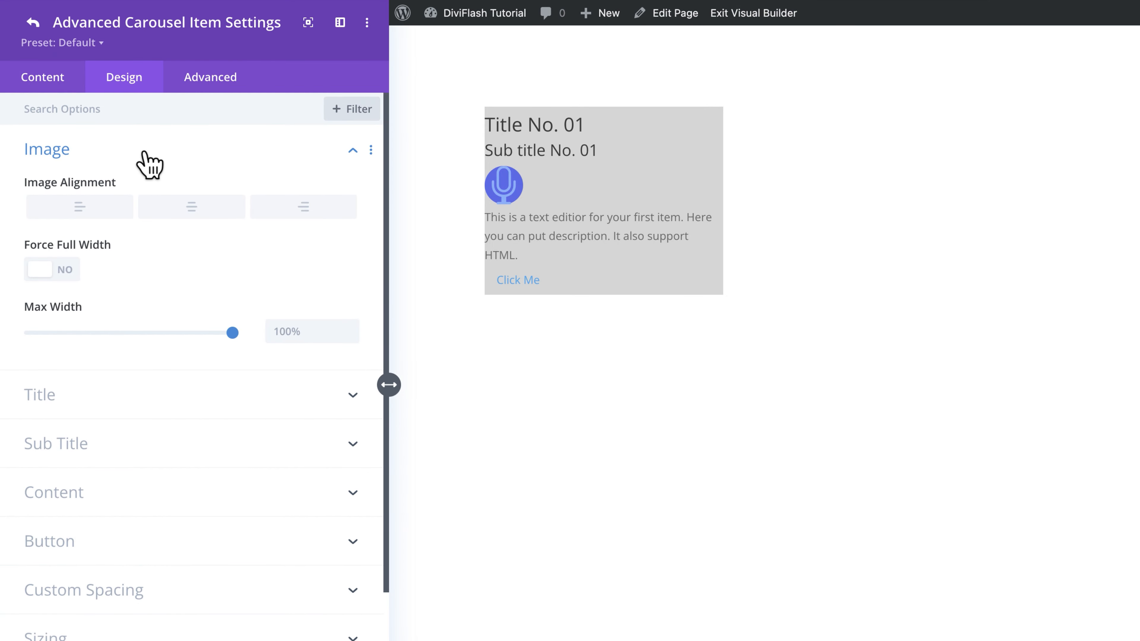
click(144, 155)
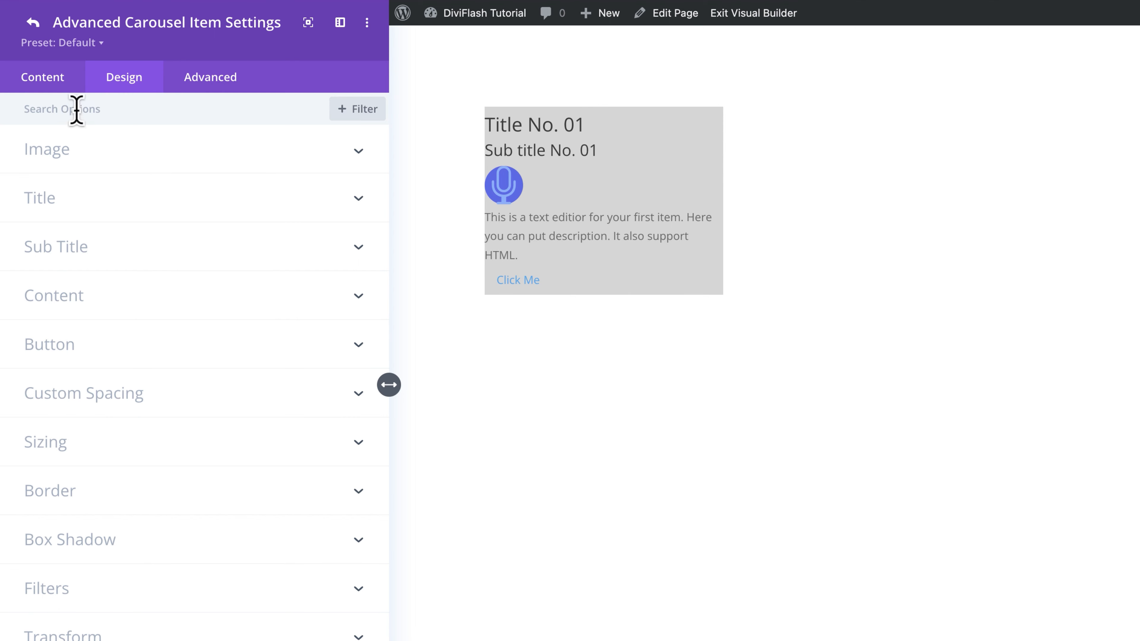
click(58, 81)
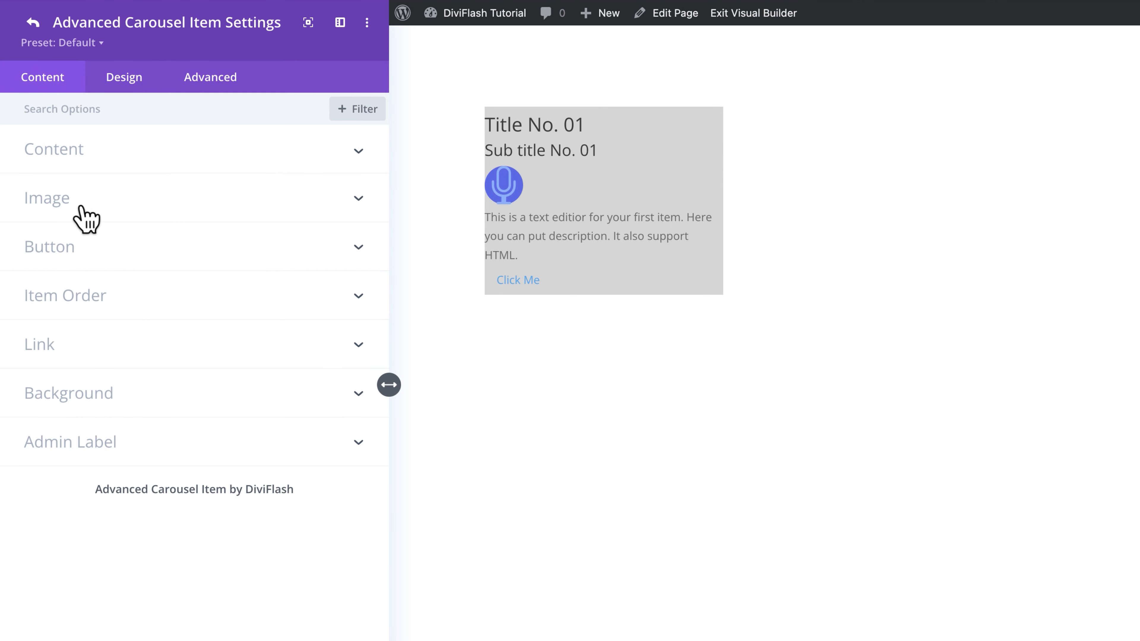
click(103, 211)
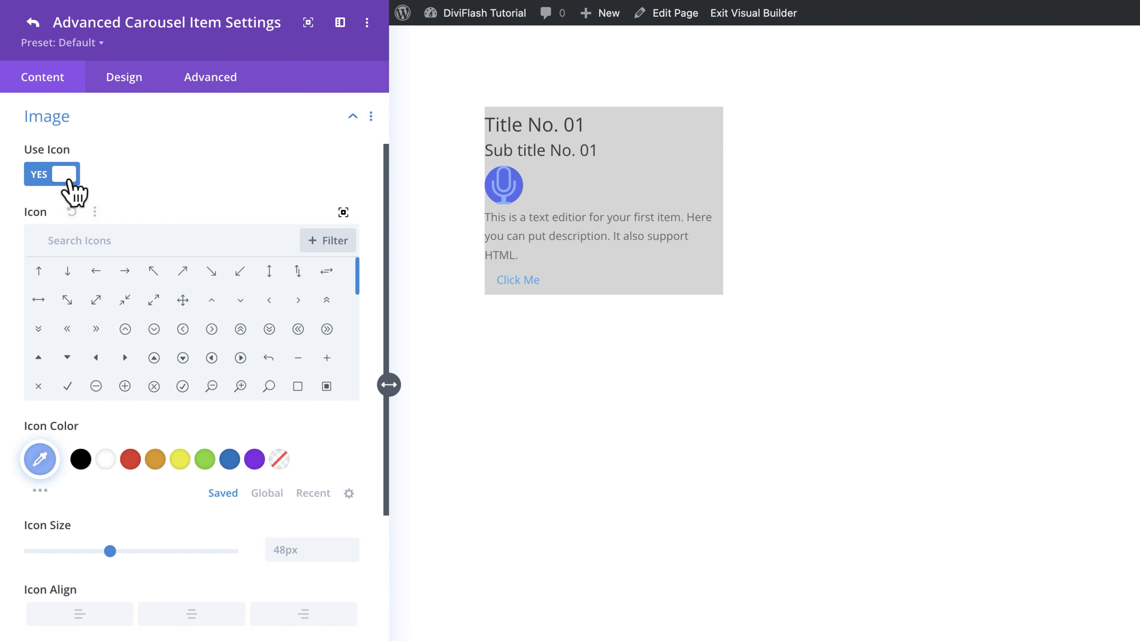
click(65, 177)
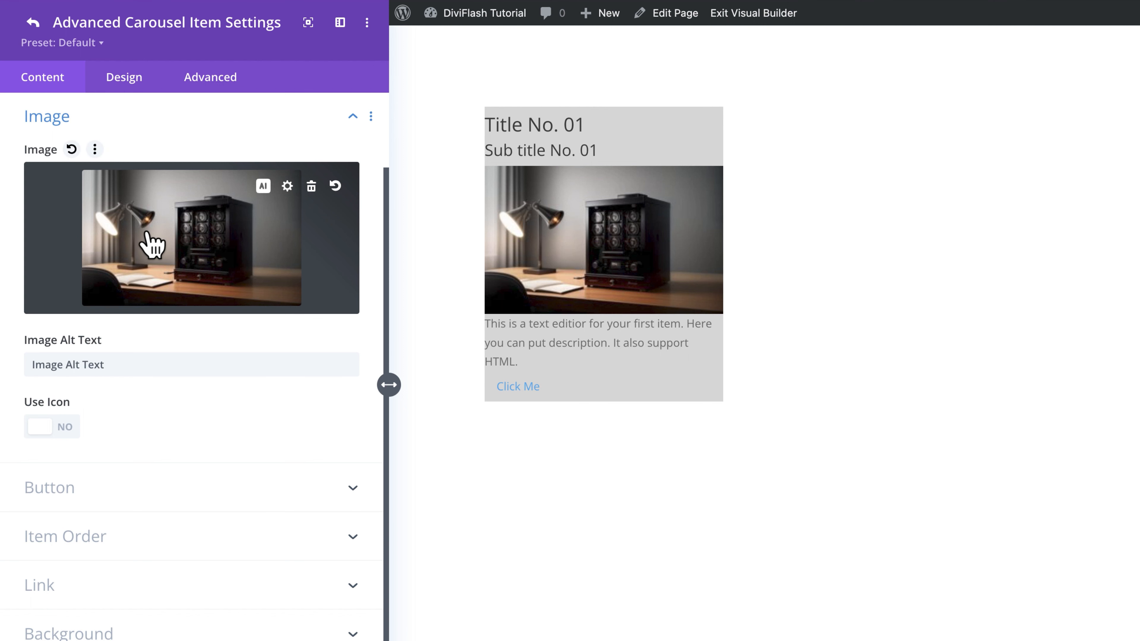
Step: Try the item image at 70% max width with right, center and left alignment, and force it to full width
click(130, 75)
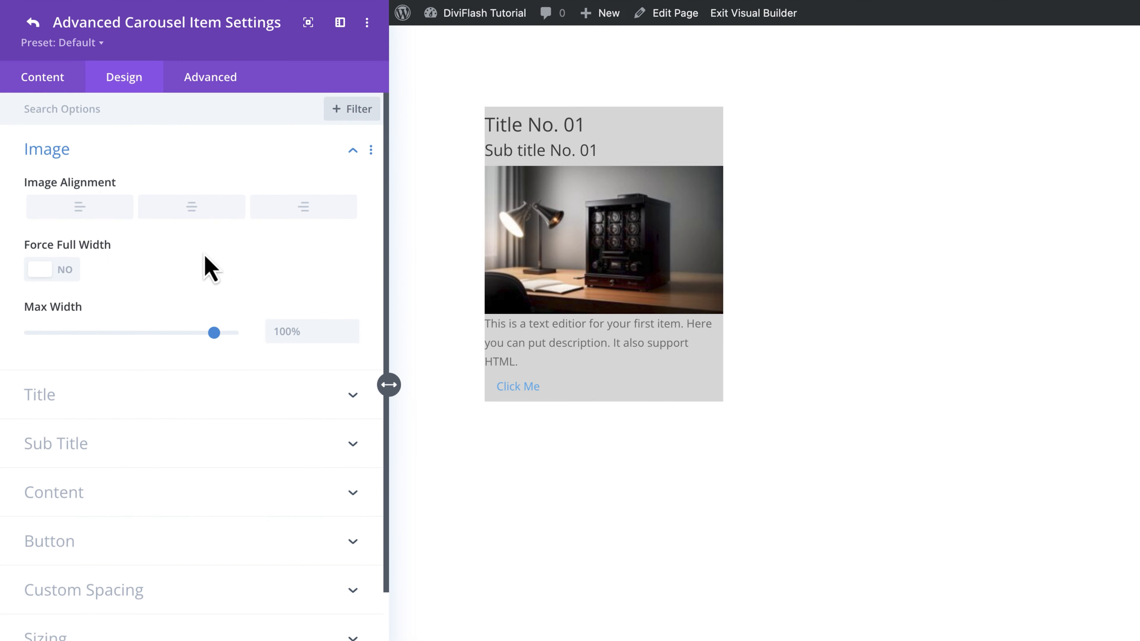
click(300, 330)
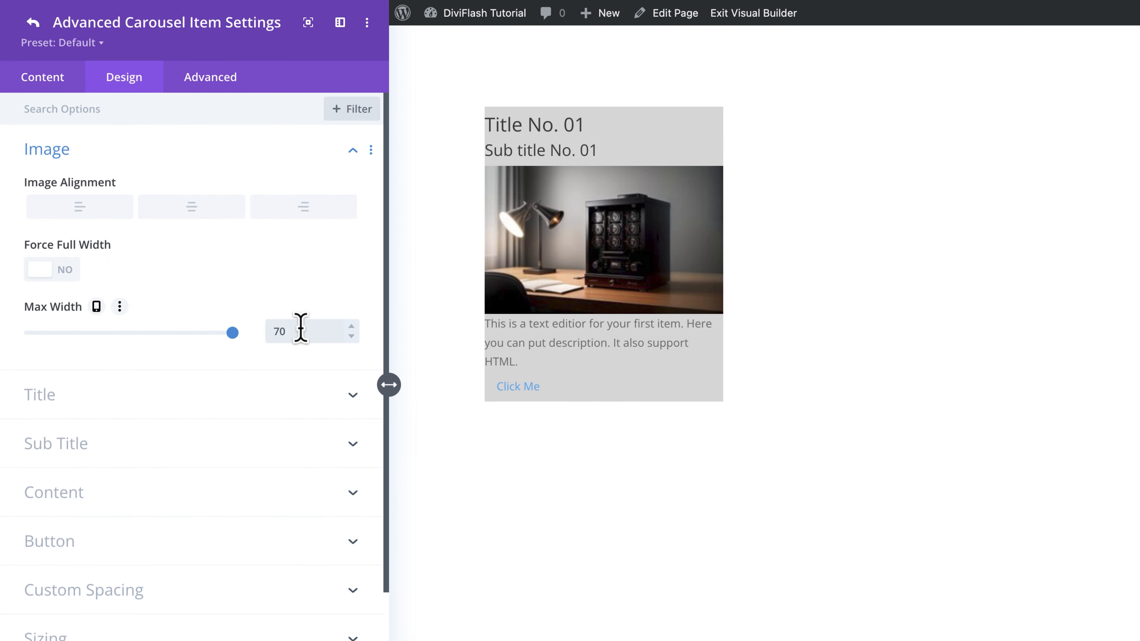
text(70)
click(301, 211)
click(178, 211)
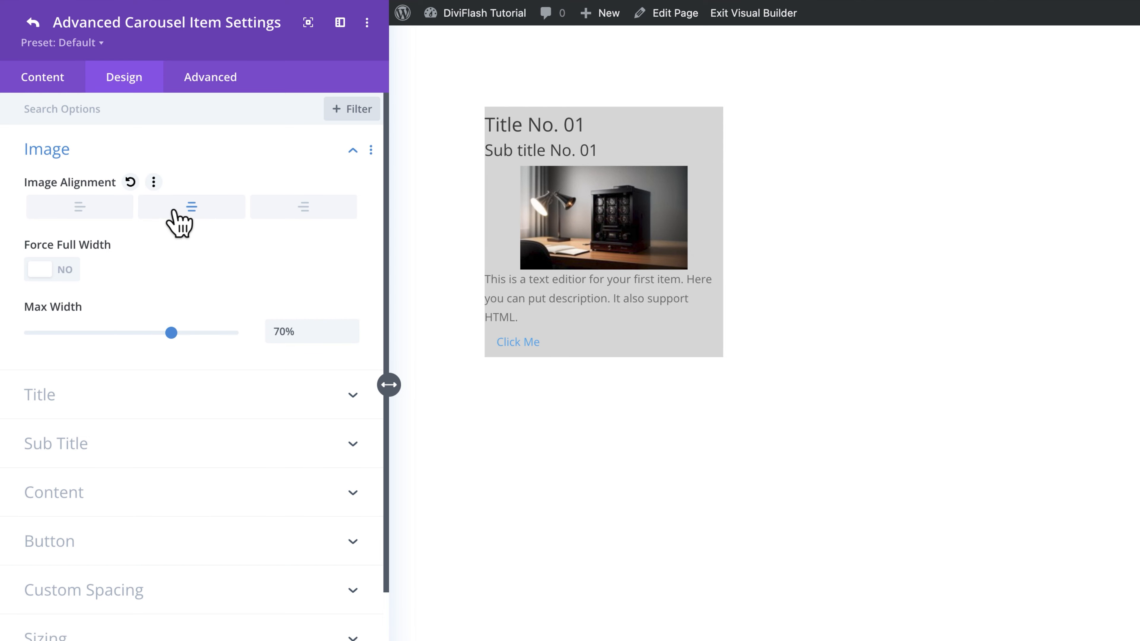
click(117, 209)
click(76, 272)
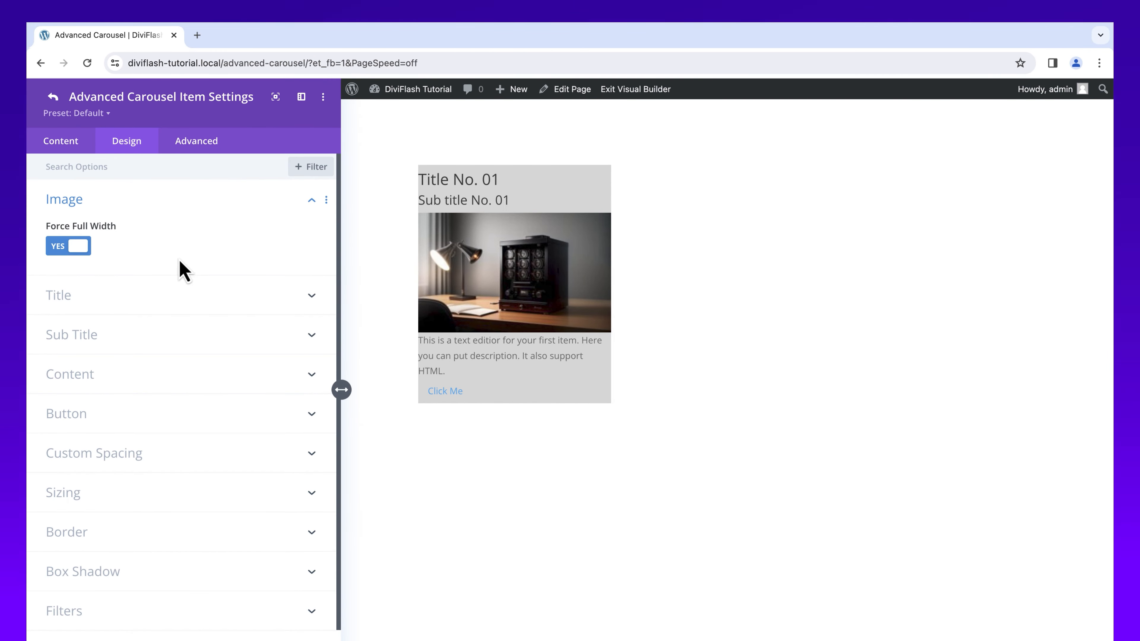
Step: Set the item's title tag to h3 and give the title a blue background color
click(191, 305)
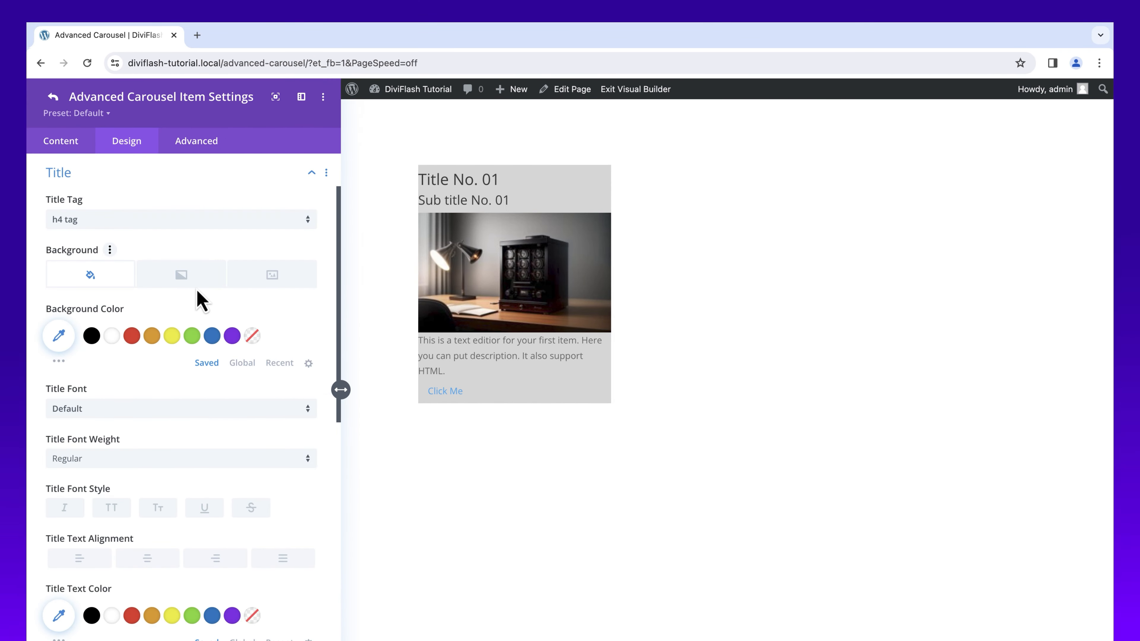
click(188, 221)
click(179, 276)
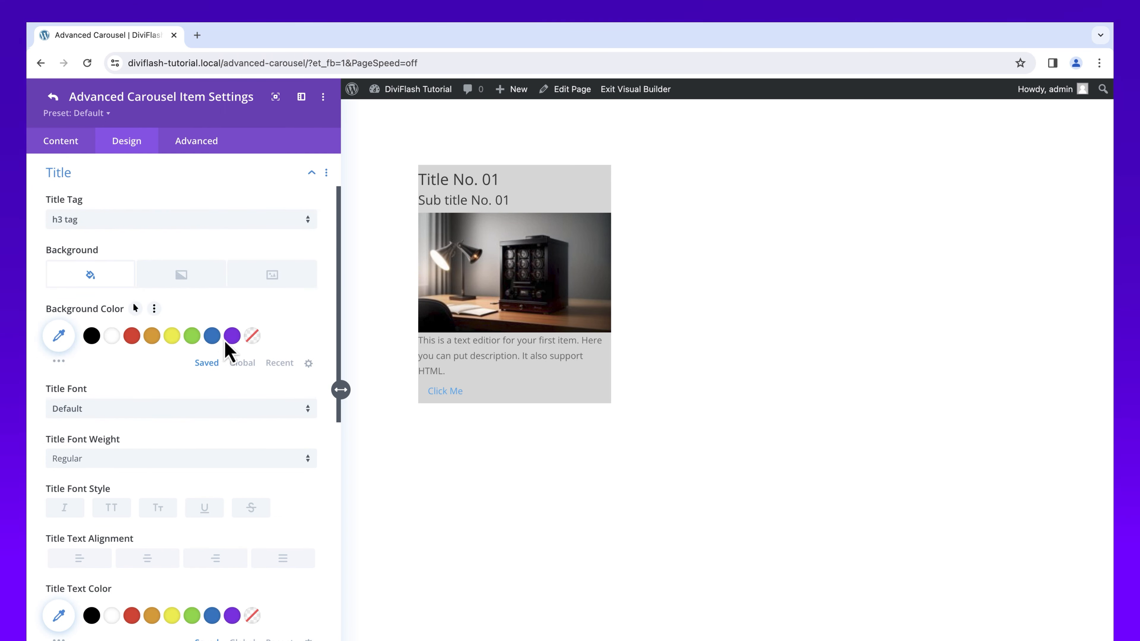
click(212, 337)
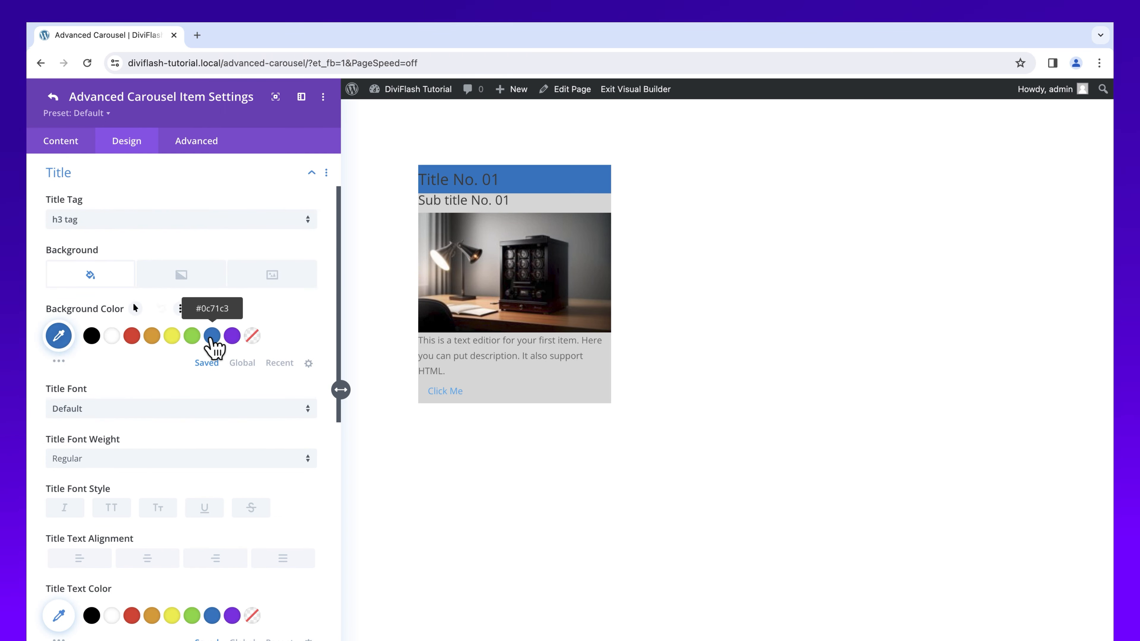
Step: Set the title font to Alata with uppercase style and center the title text
click(154, 415)
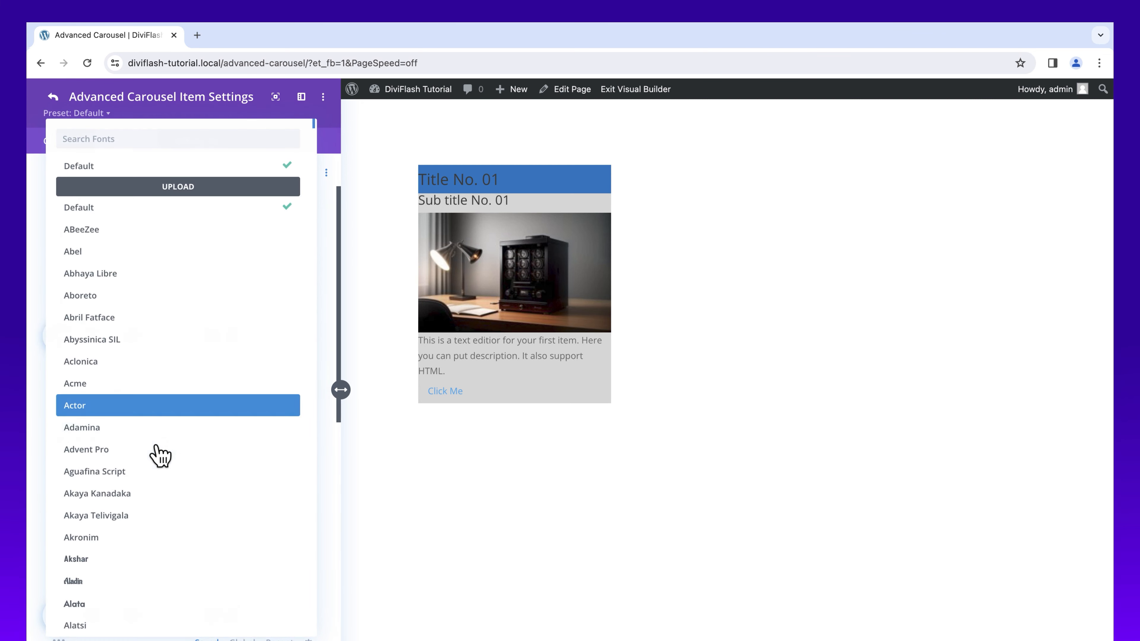
click(121, 610)
click(113, 508)
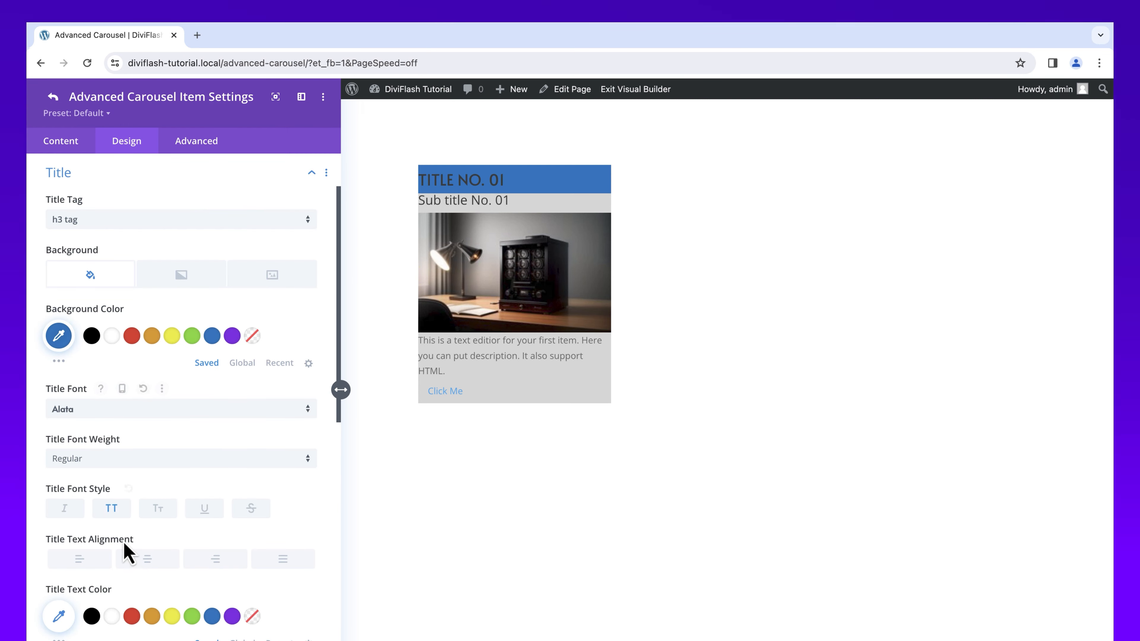
click(140, 561)
Step: Set the title text color to white and the title text size to 18px
scroll(144, 574, down, 1)
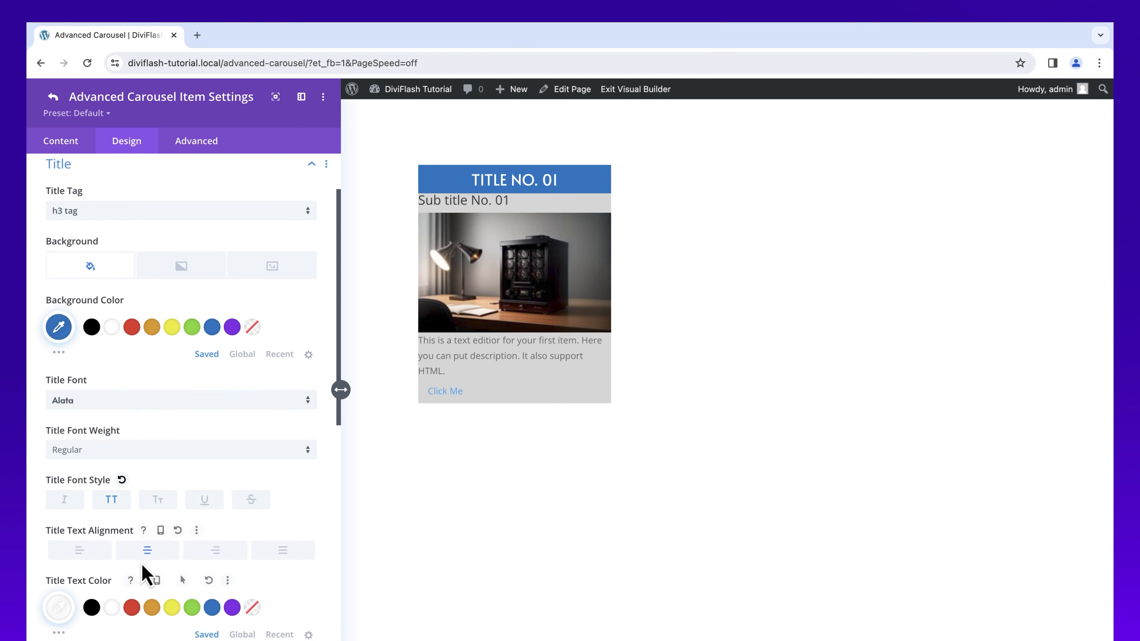
scroll(144, 573, down, 2)
click(276, 622)
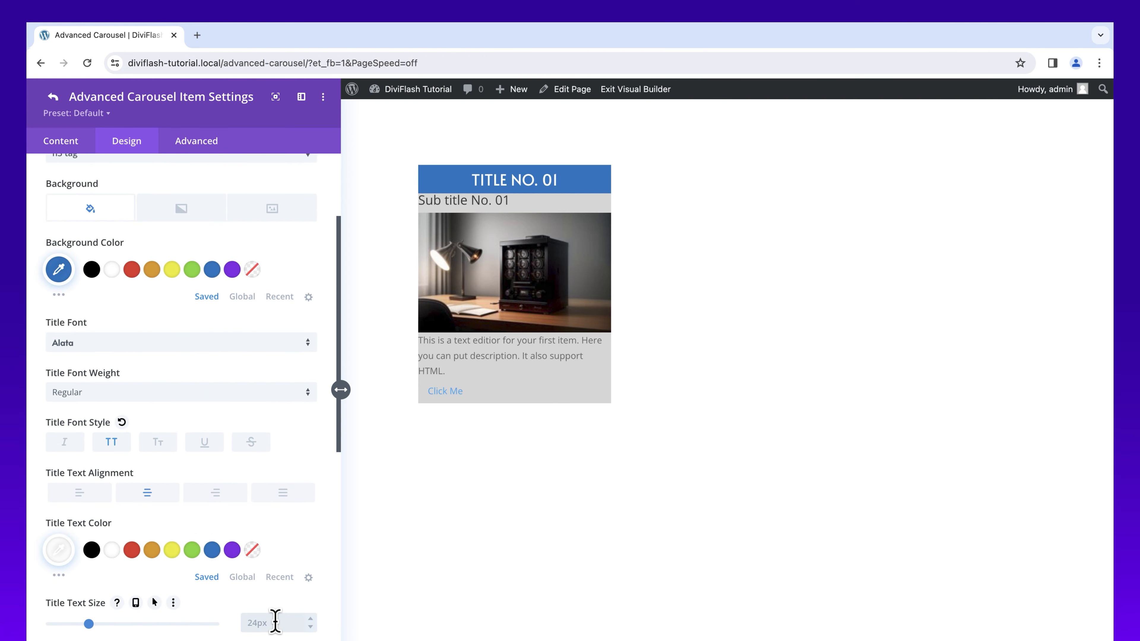
scroll(290, 515, down, 3)
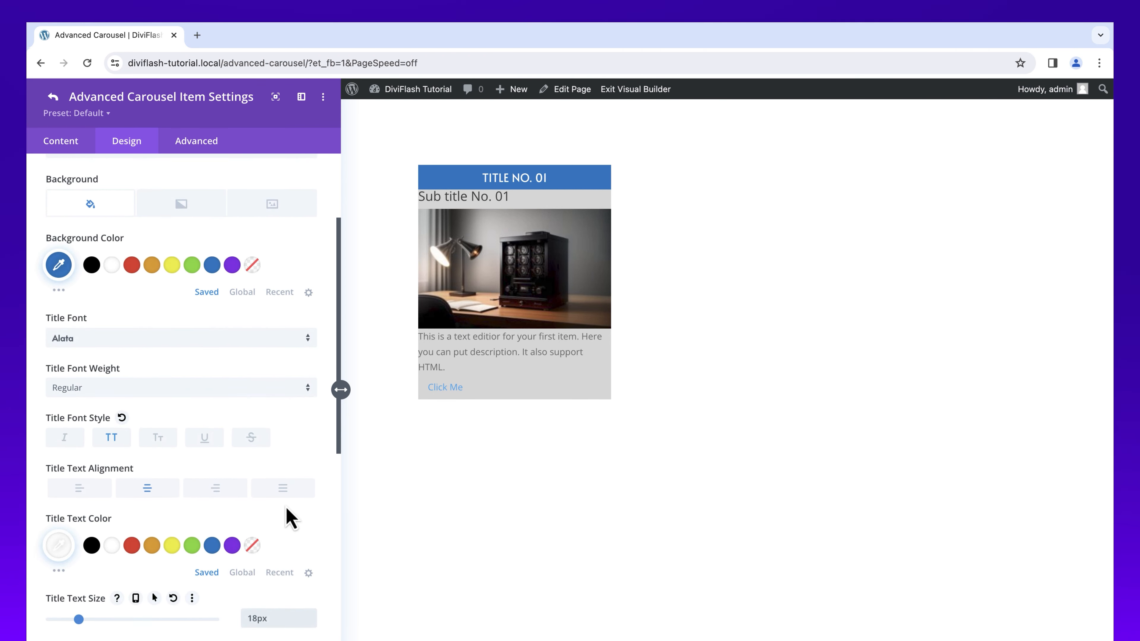
scroll(287, 512, down, 2)
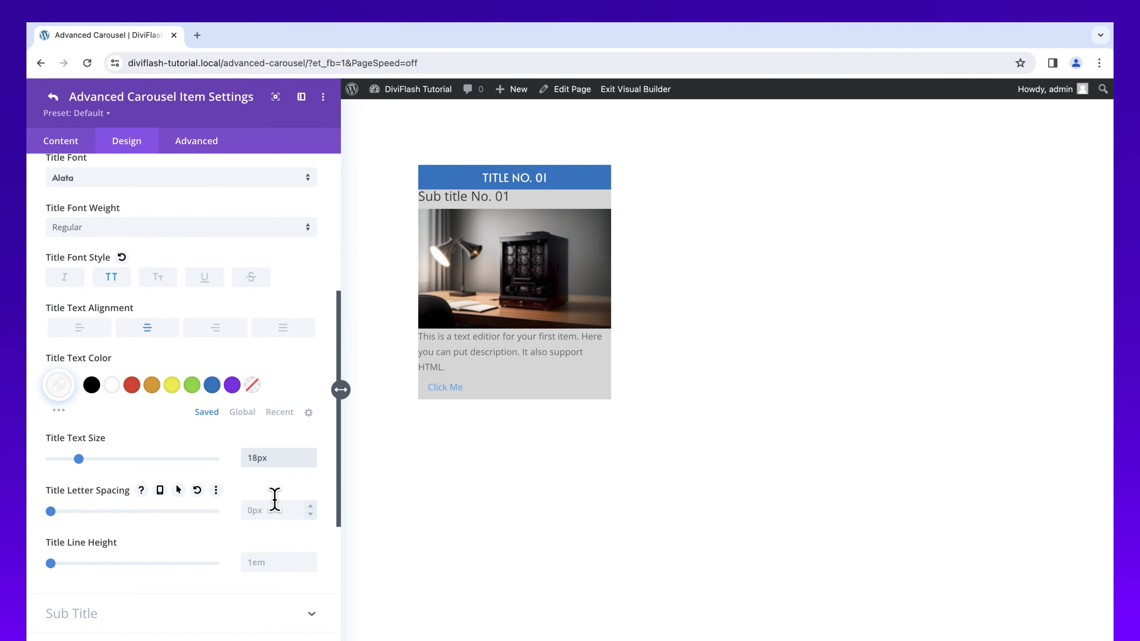
scroll(273, 506, down, 6)
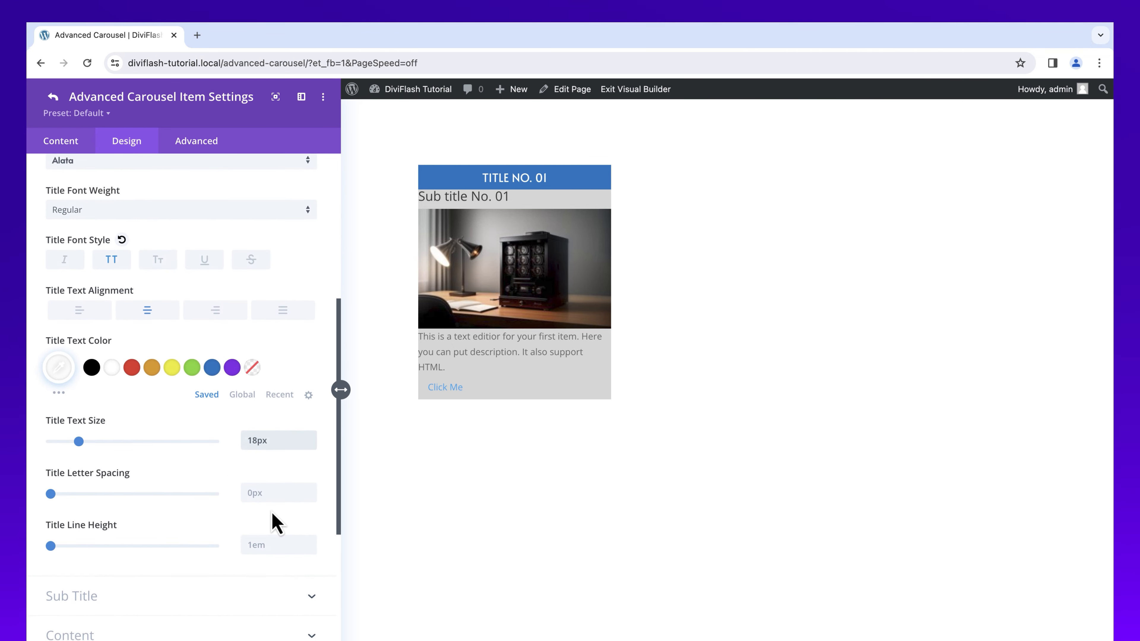
Step: Style the subtitle with centered text, Semi Bold font weight and a smaller text size
click(245, 389)
scroll(299, 322, down, 7)
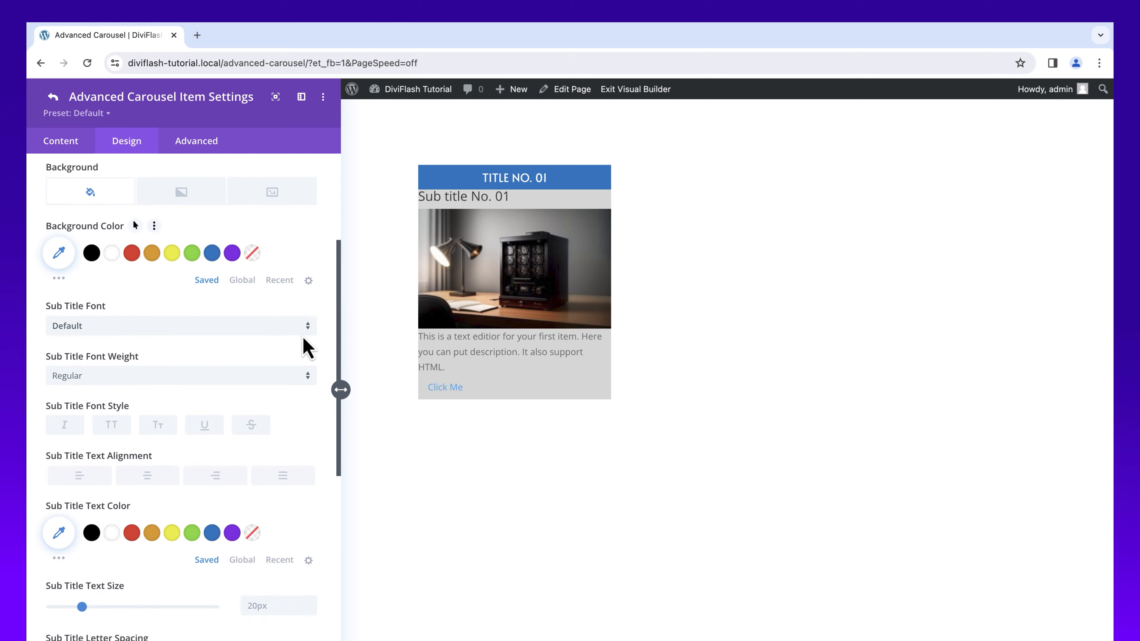
scroll(334, 391, down, 3)
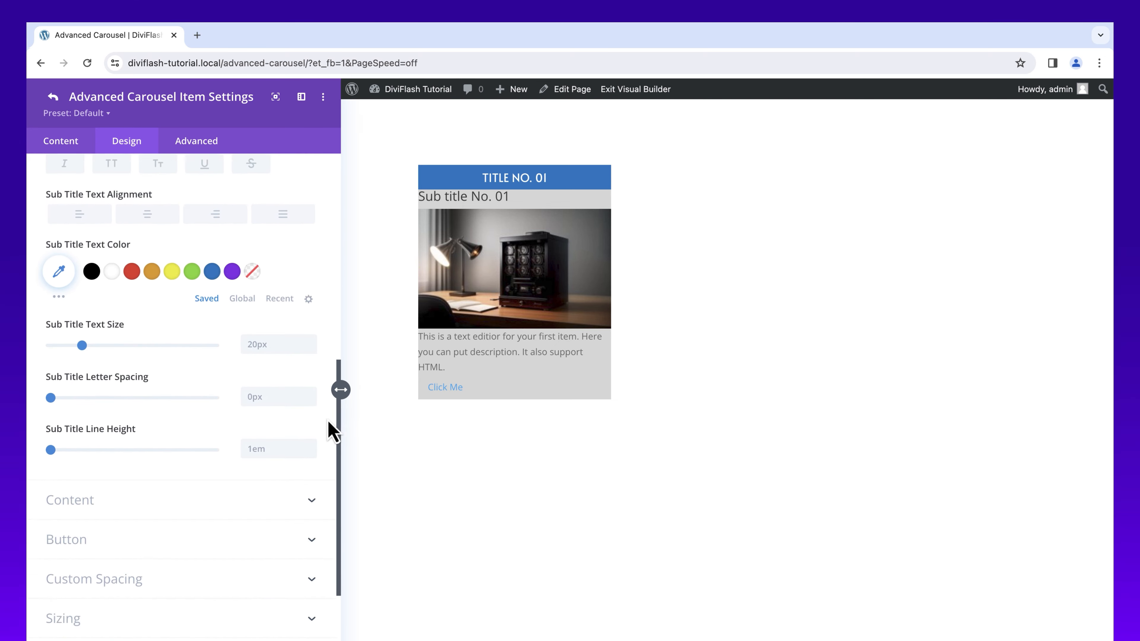
click(331, 447)
drag(341, 288, 339, 388)
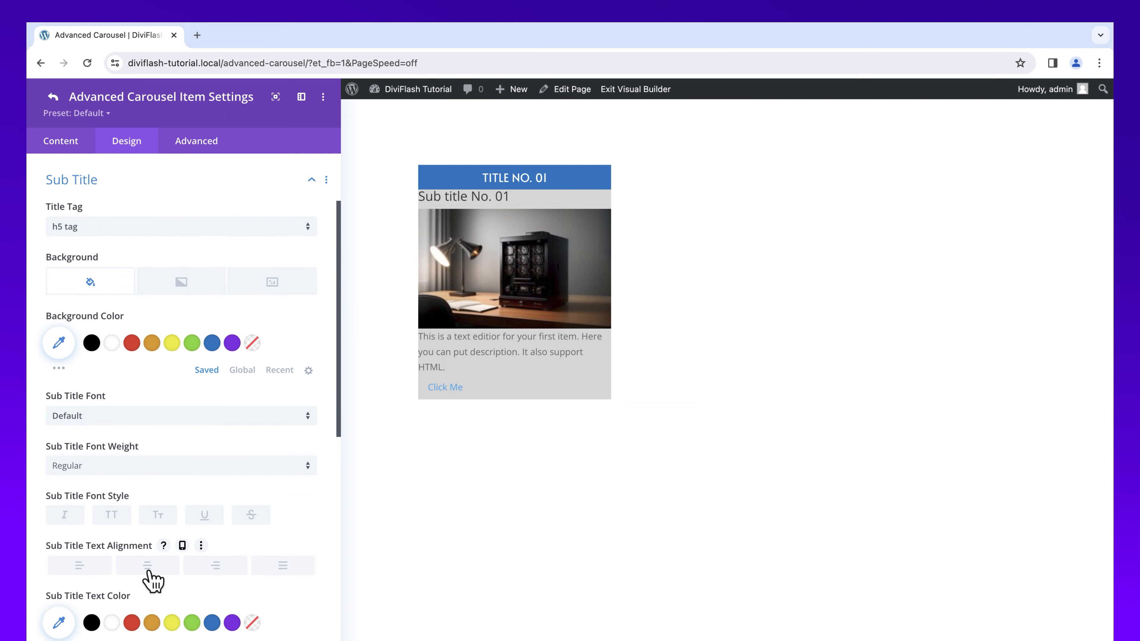
click(150, 572)
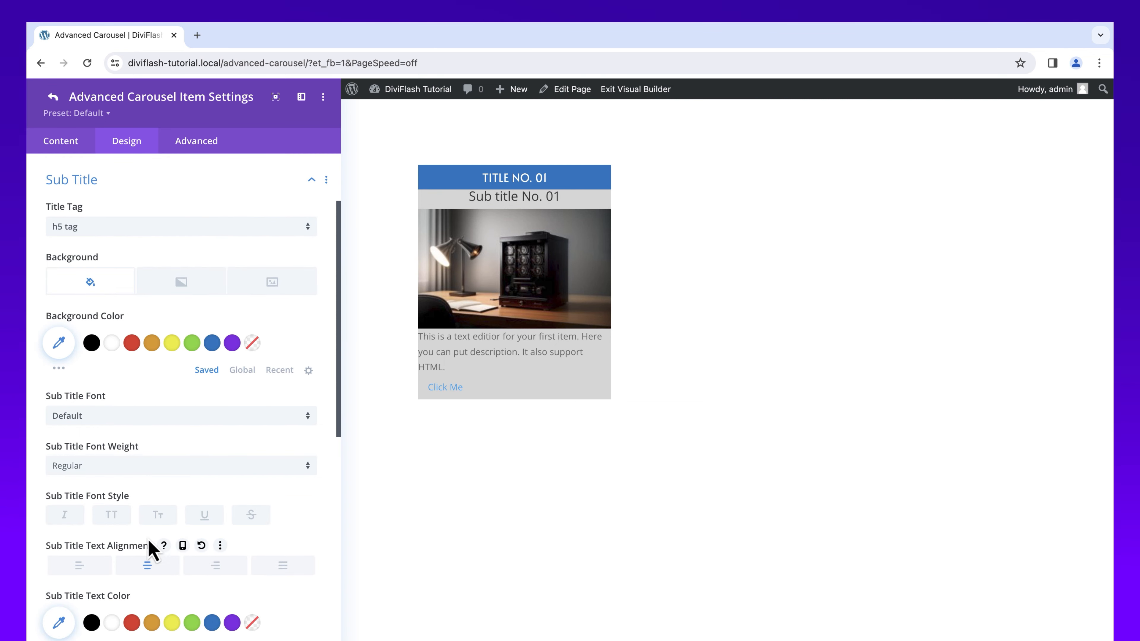
click(141, 471)
scroll(143, 545, down, 4)
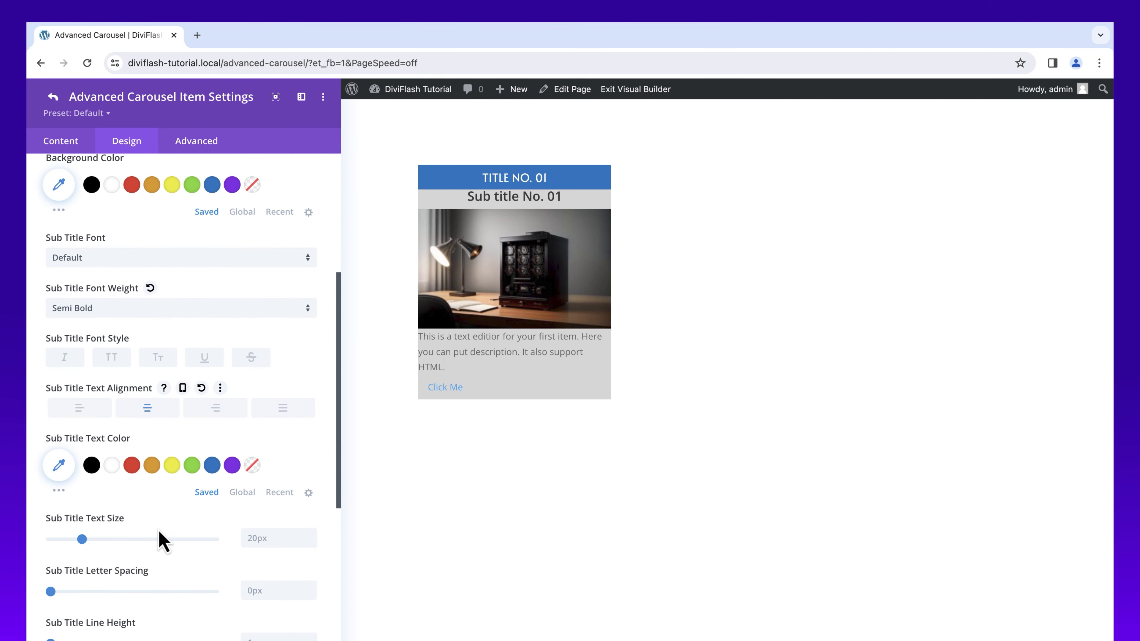
scroll(234, 547, down, 10)
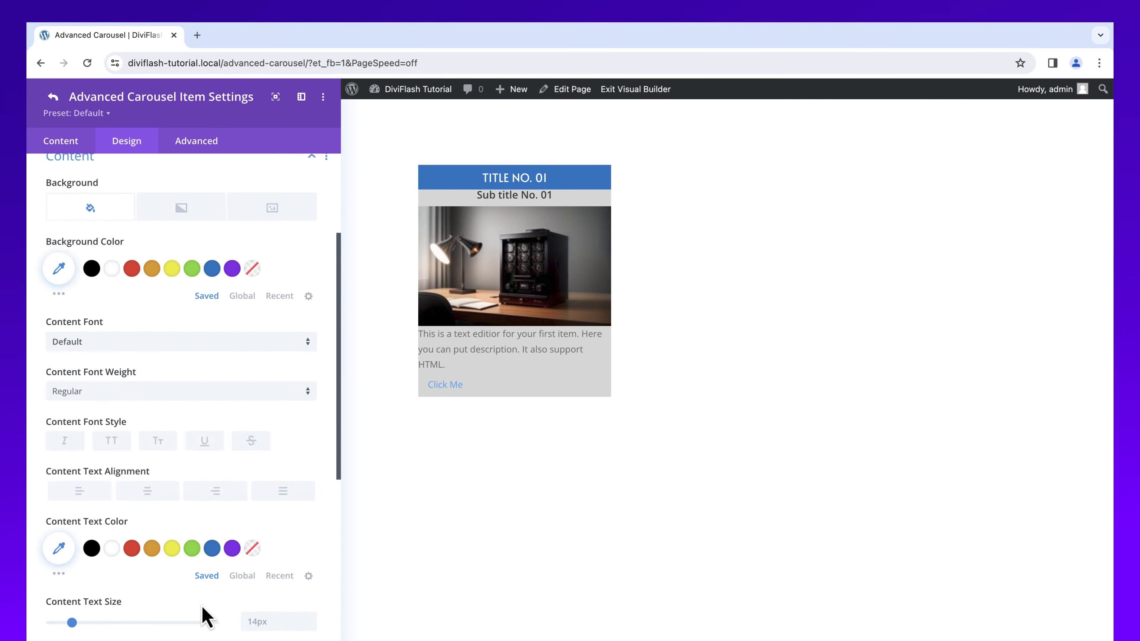
Step: Style the item's content text with center alignment, black color and a 16px text size
click(91, 565)
click(261, 634)
key(Up)
key(Up)
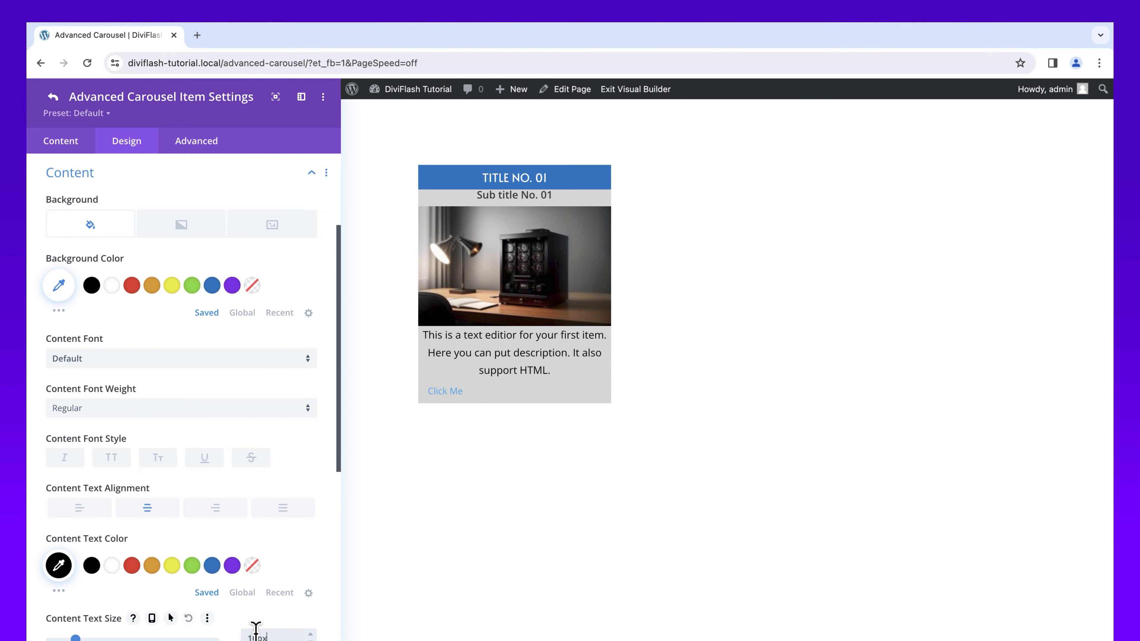
scroll(270, 516, down, 5)
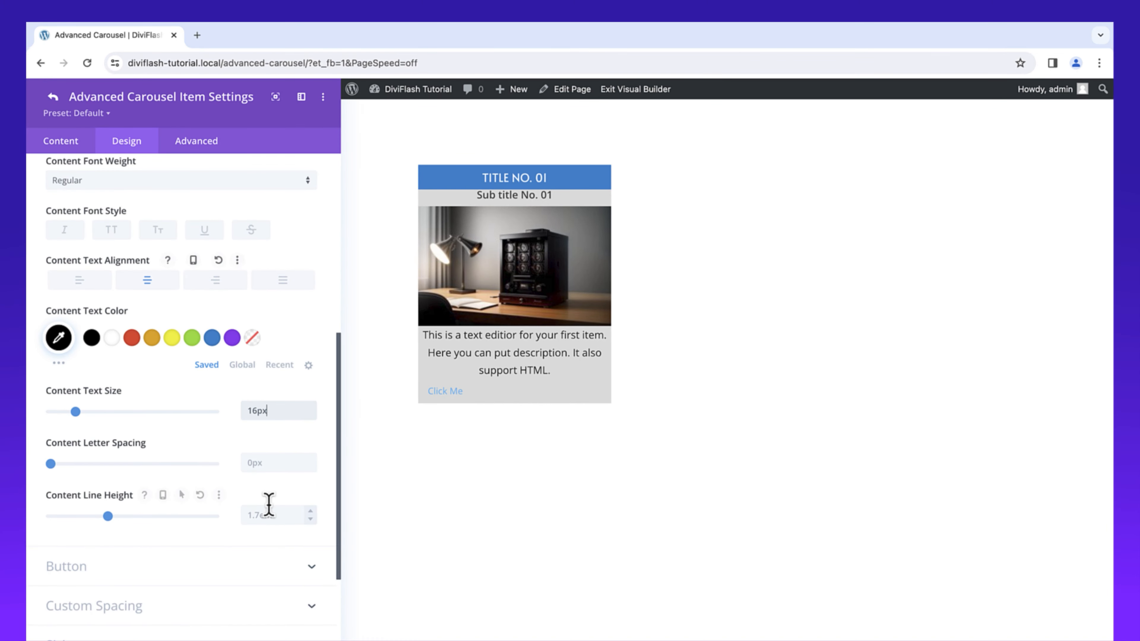
scroll(241, 620, up, 1)
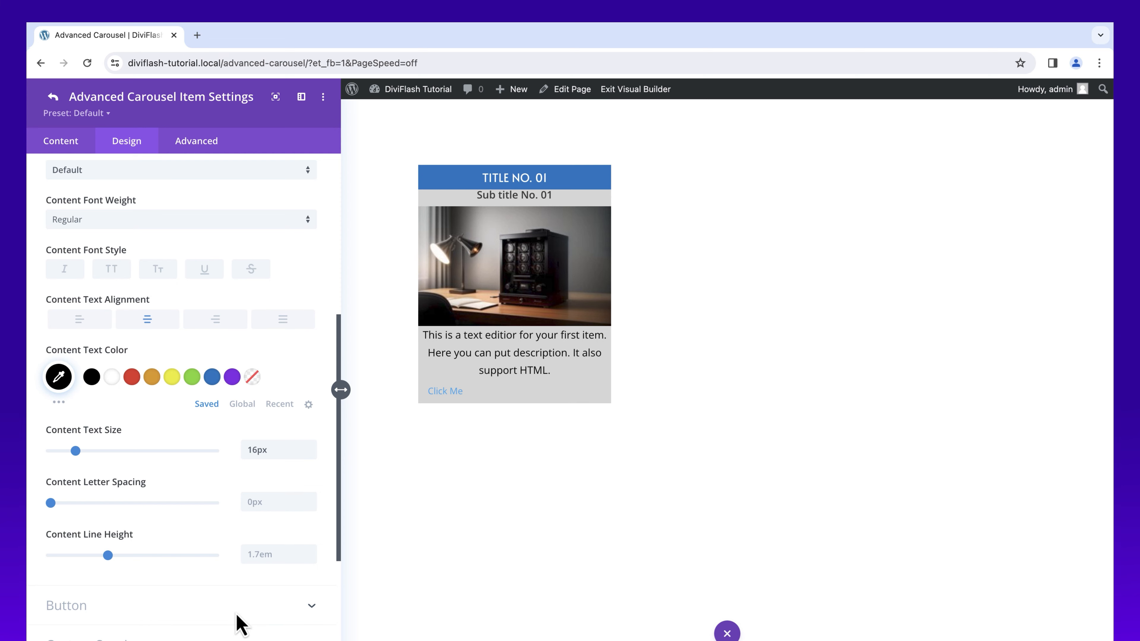
Step: Center the item's button and give it a blue background color
click(236, 616)
click(181, 220)
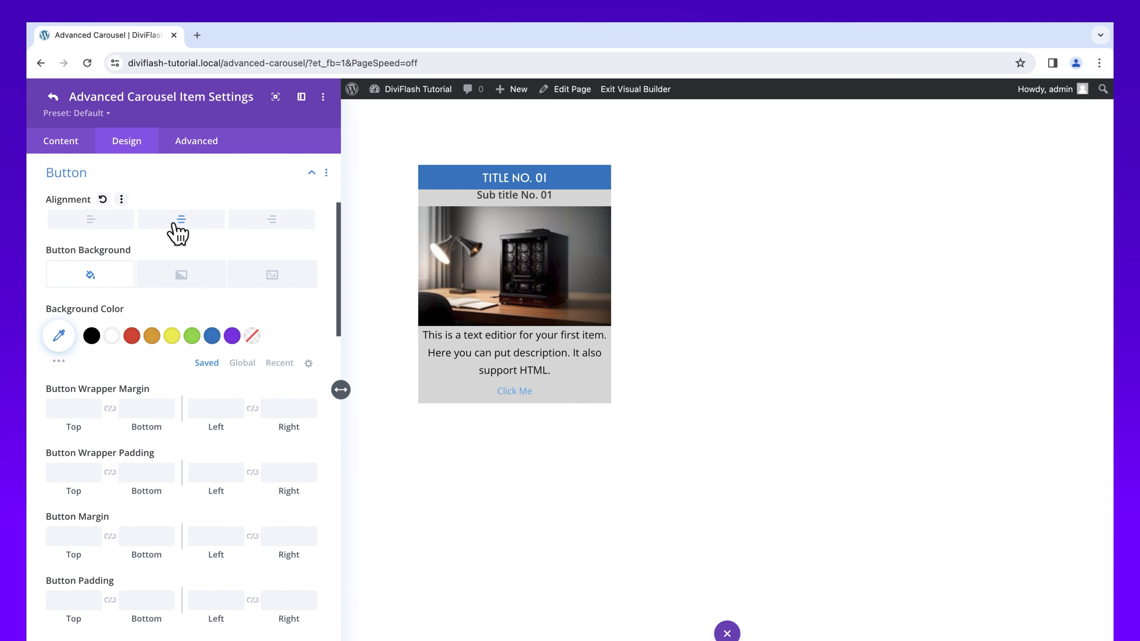
click(212, 335)
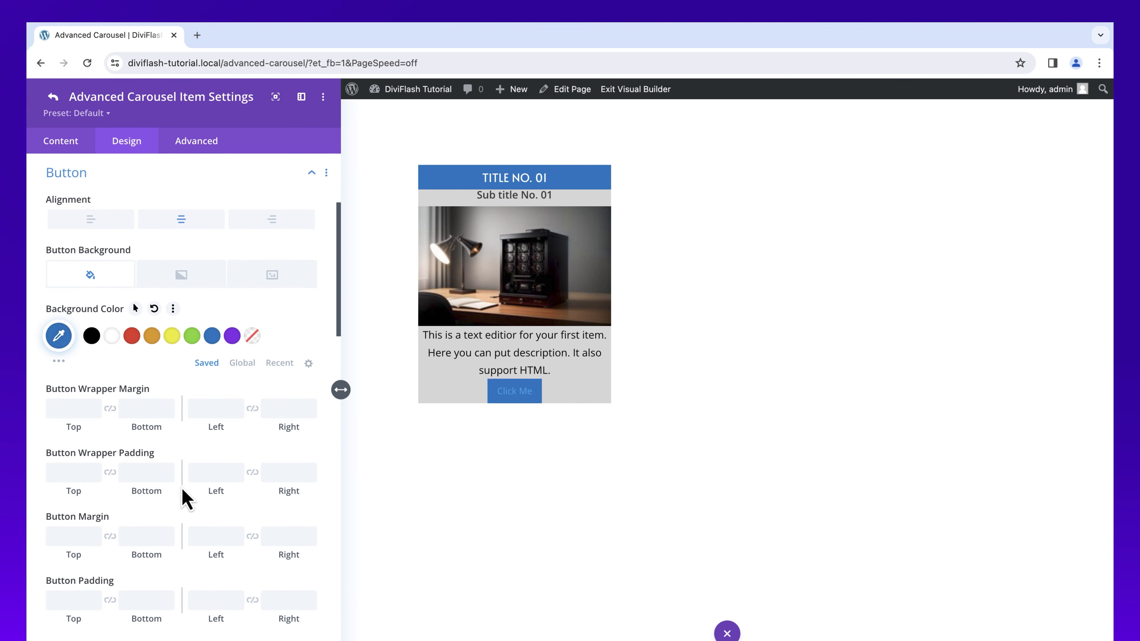
Step: Set the button padding to 12px top and bottom and 36px left and right
click(69, 600)
text(12)
click(110, 601)
click(212, 603)
text(36)
click(252, 601)
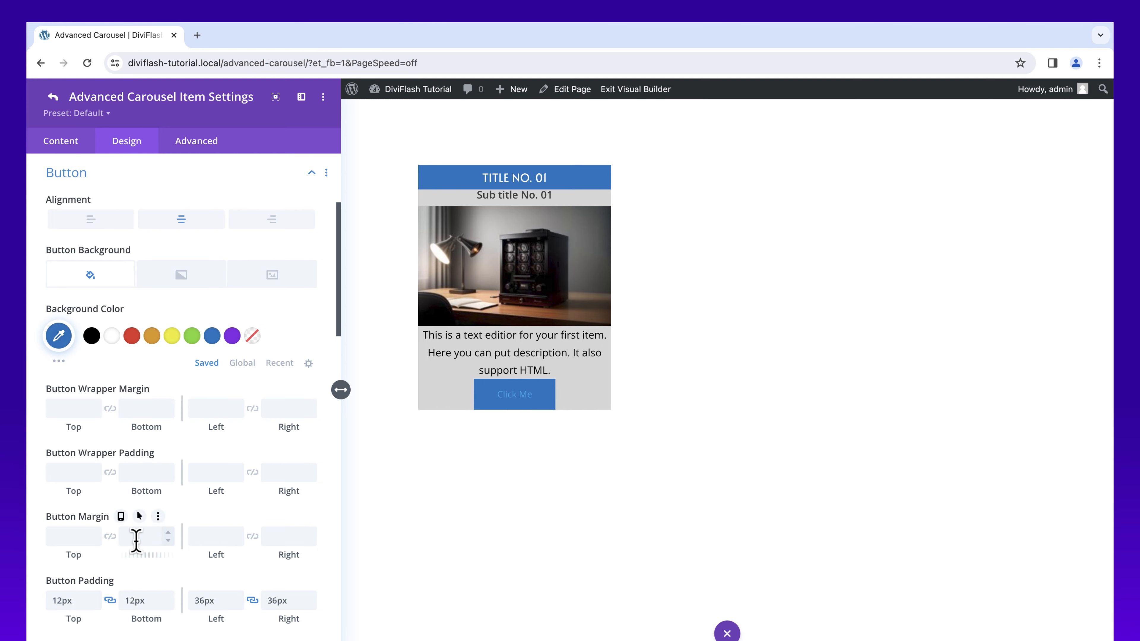
Step: Set the button margin to 20px on both top and bottom
click(136, 539)
text(20)
click(110, 537)
Step: Style the button text with the Alata font, Bold weight, uppercase letters and white color
drag(340, 288, 340, 350)
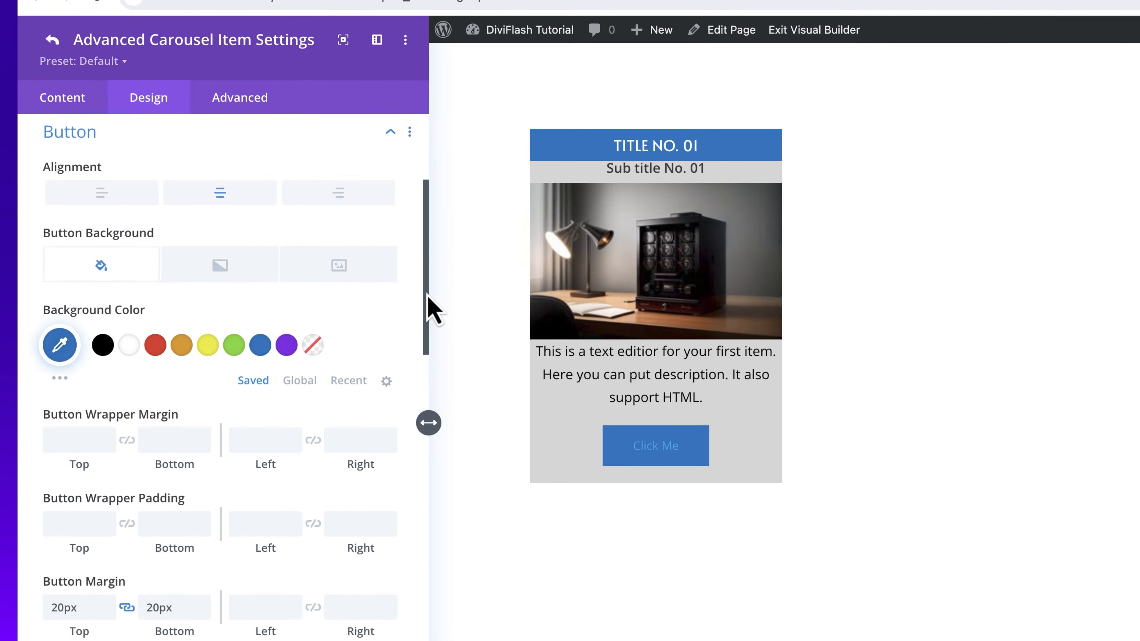
drag(463, 401, 468, 484)
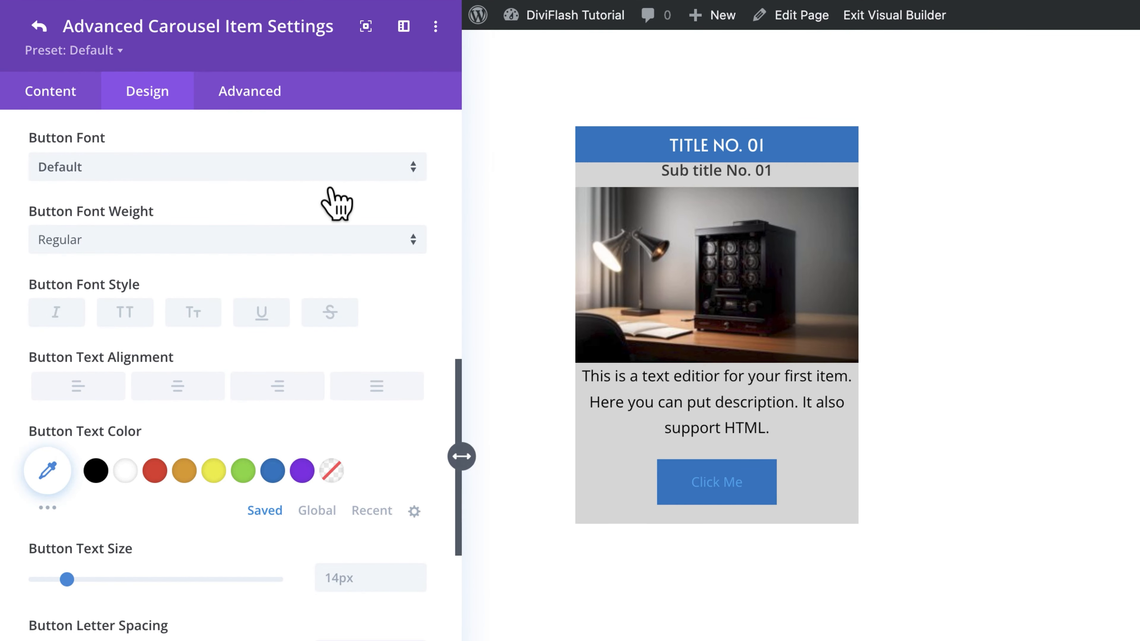
click(325, 170)
click(285, 588)
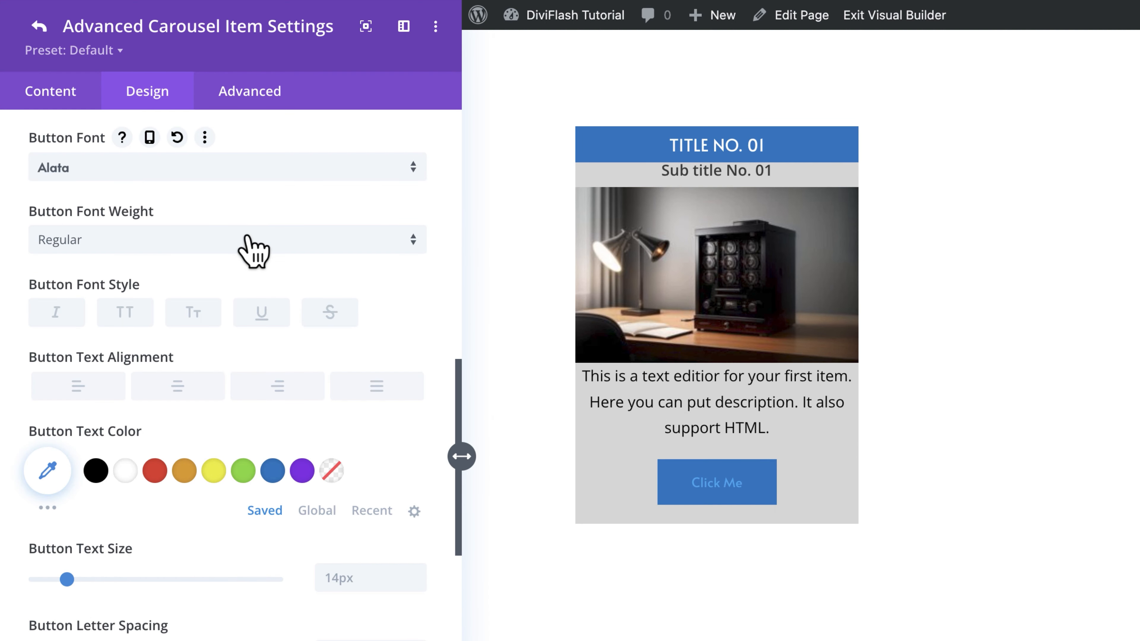
click(254, 166)
click(245, 297)
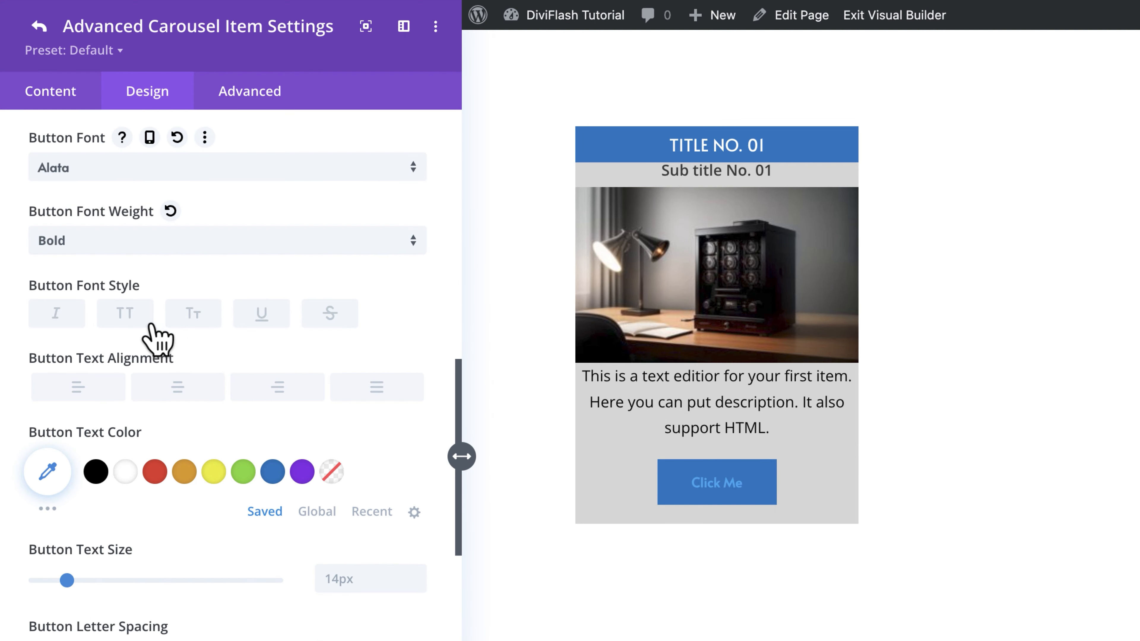
click(131, 317)
click(125, 472)
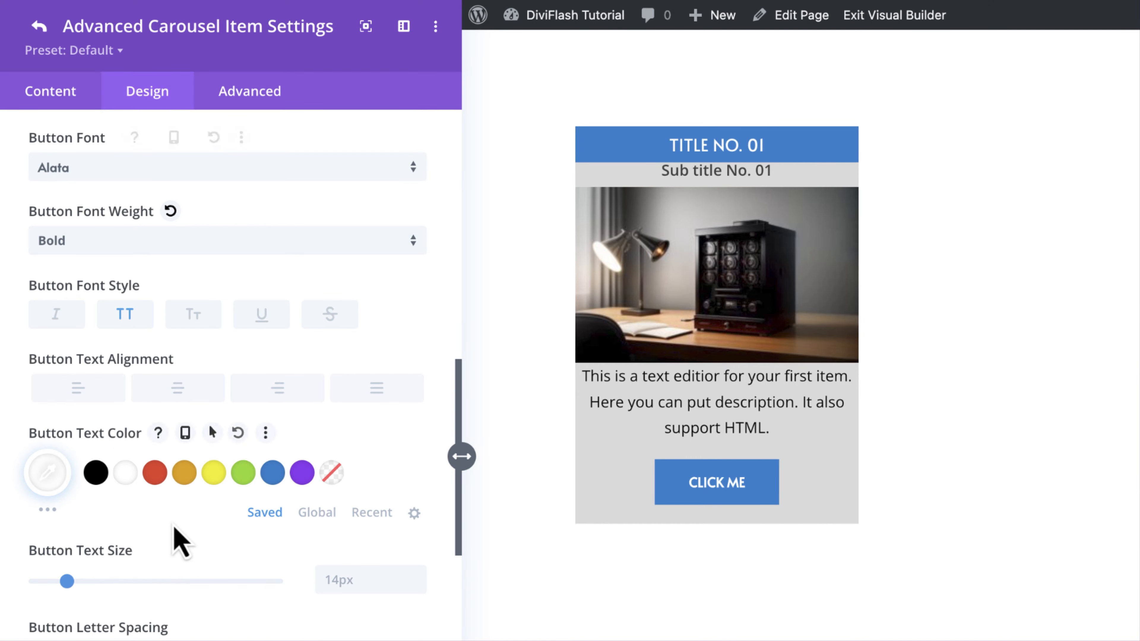
Step: Round all four corners of the button to 8px
drag(459, 390, 461, 550)
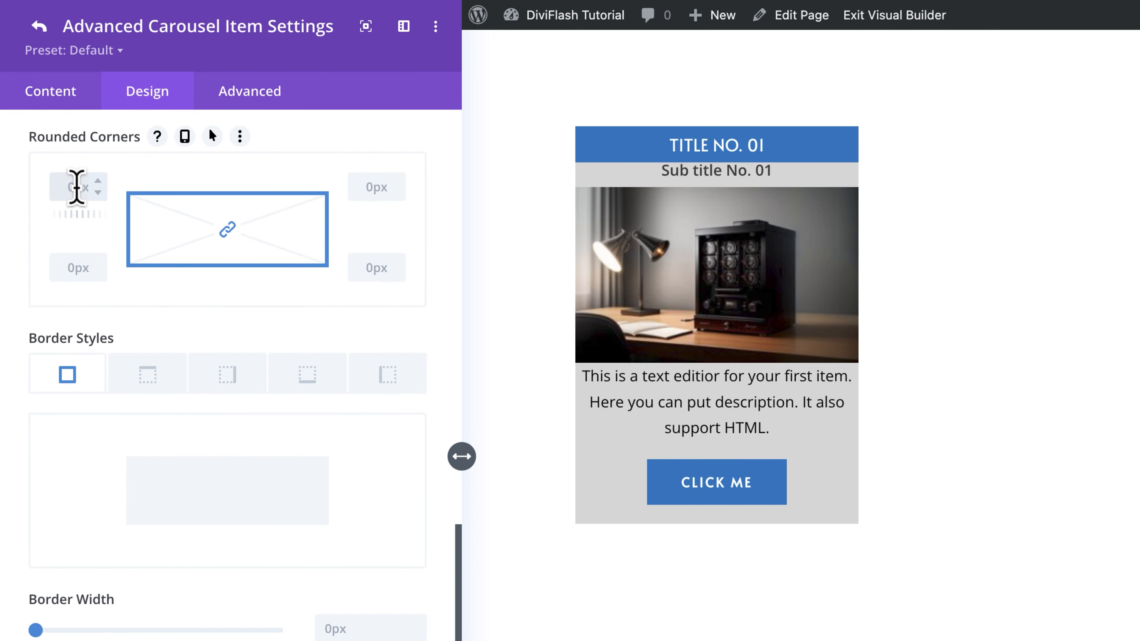
click(77, 188)
text(8)
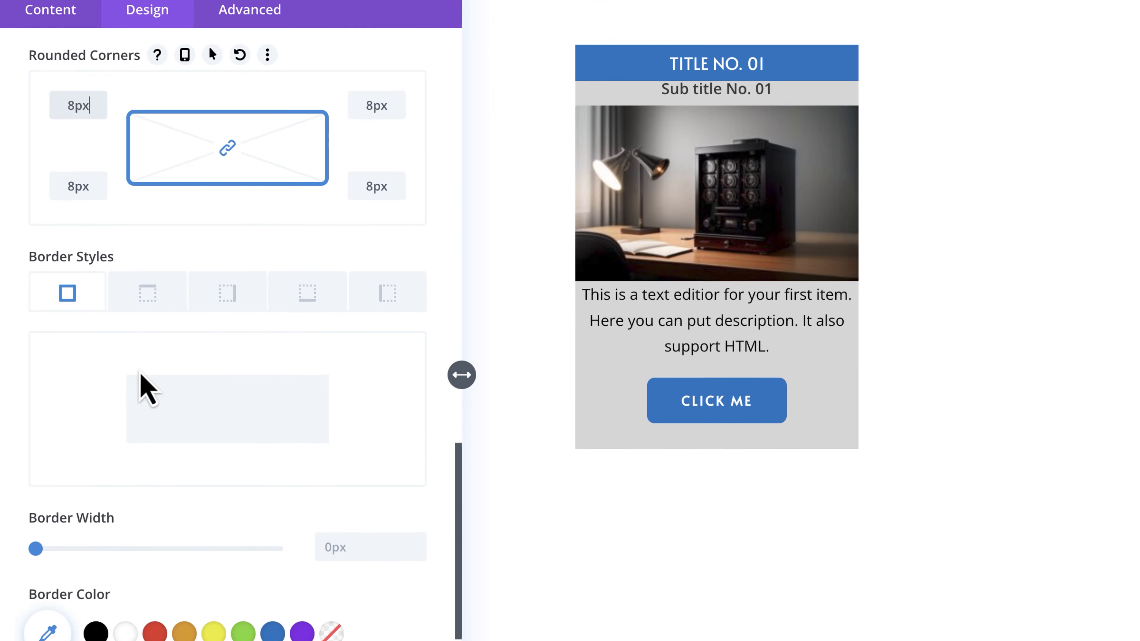
Step: Give the button a 1px white border and a box shadow preset with 6px horizontal and vertical offset
click(339, 451)
text(1)
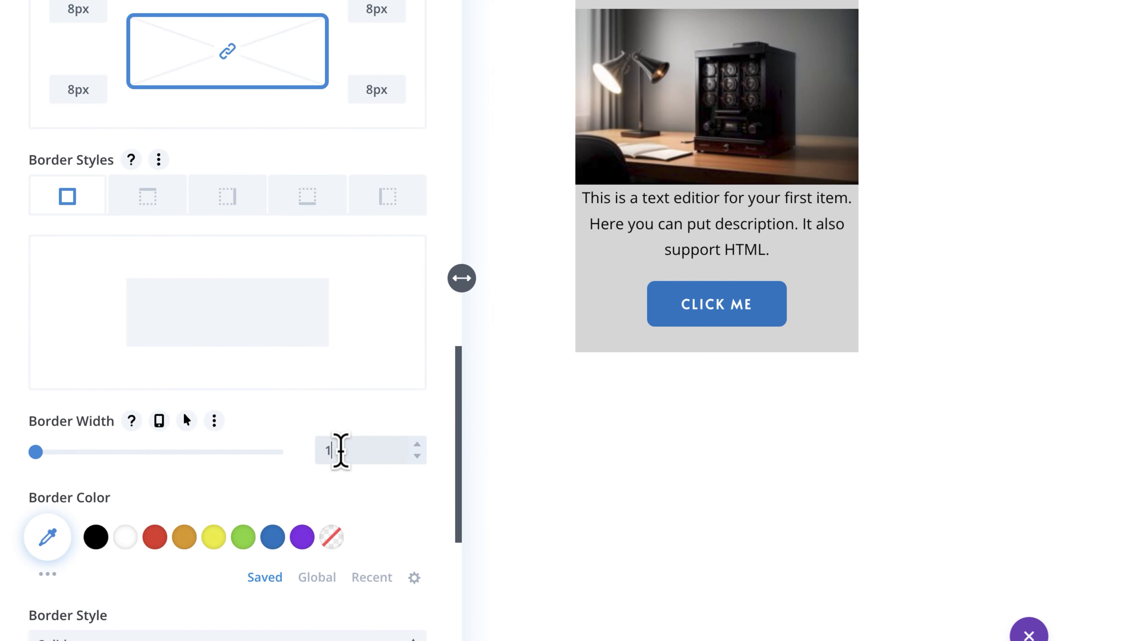
click(323, 298)
scroll(323, 298, down, 5)
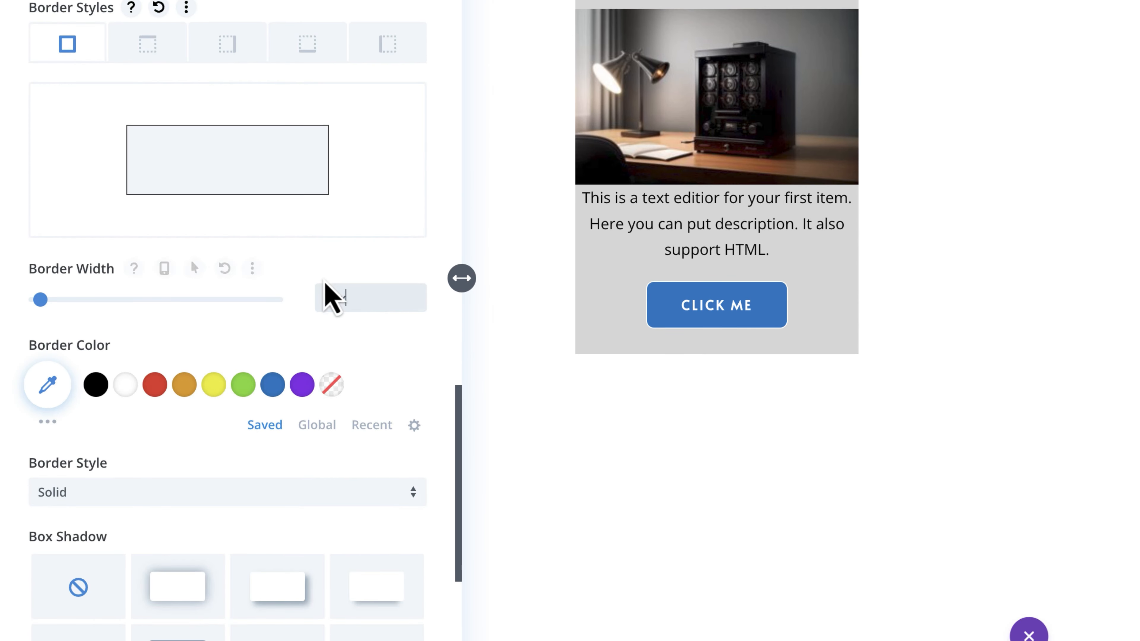
scroll(332, 296, down, 4)
click(125, 134)
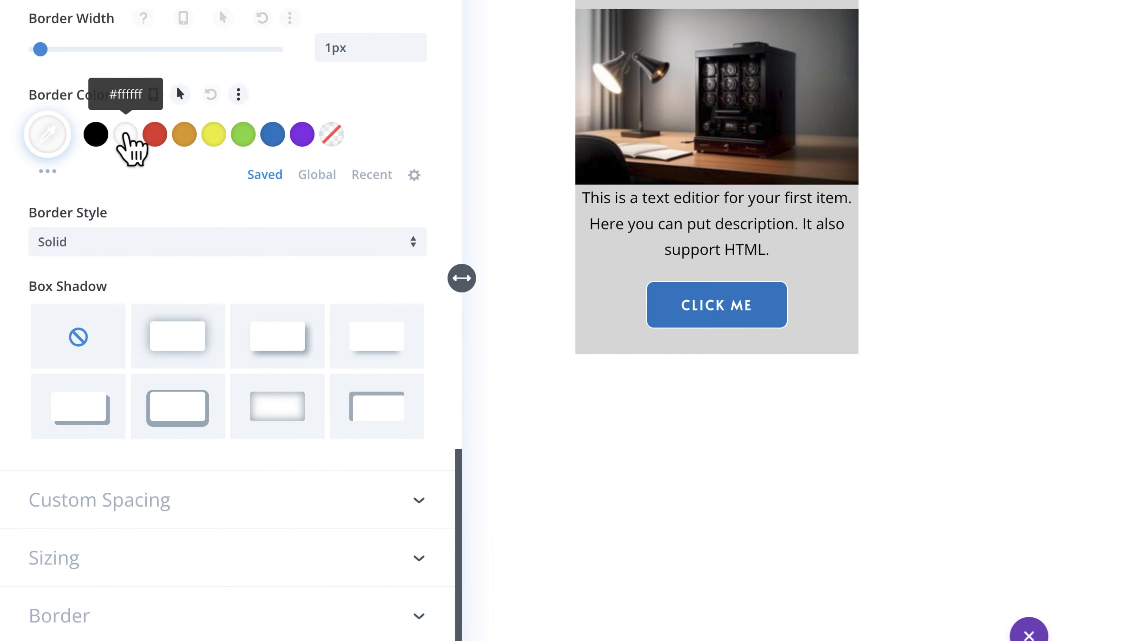
scroll(183, 205, down, 3)
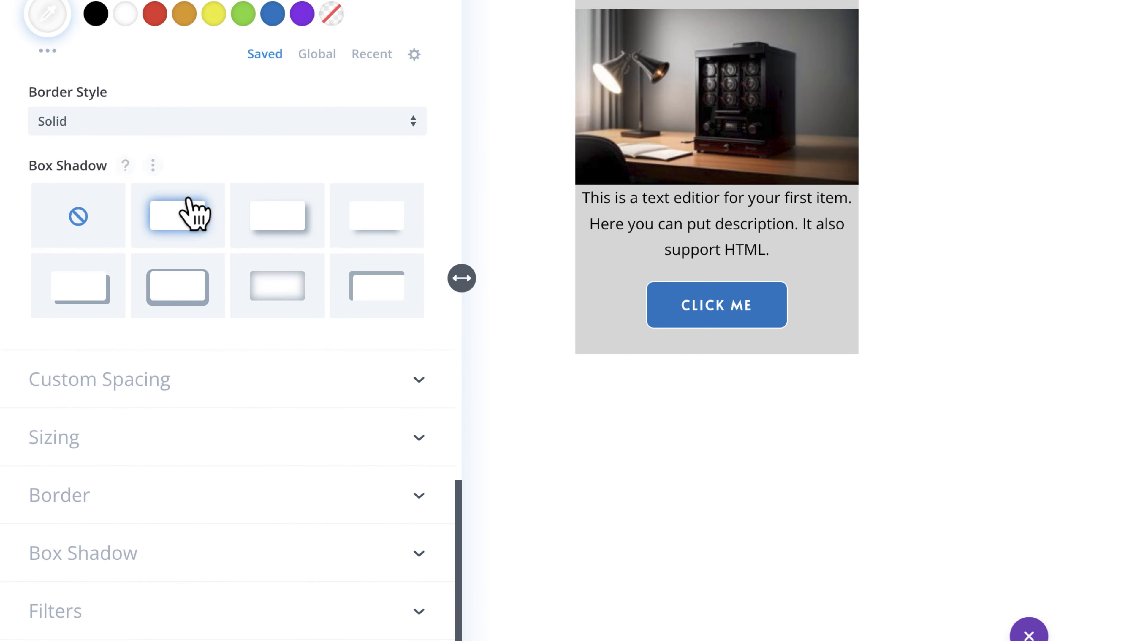
click(281, 220)
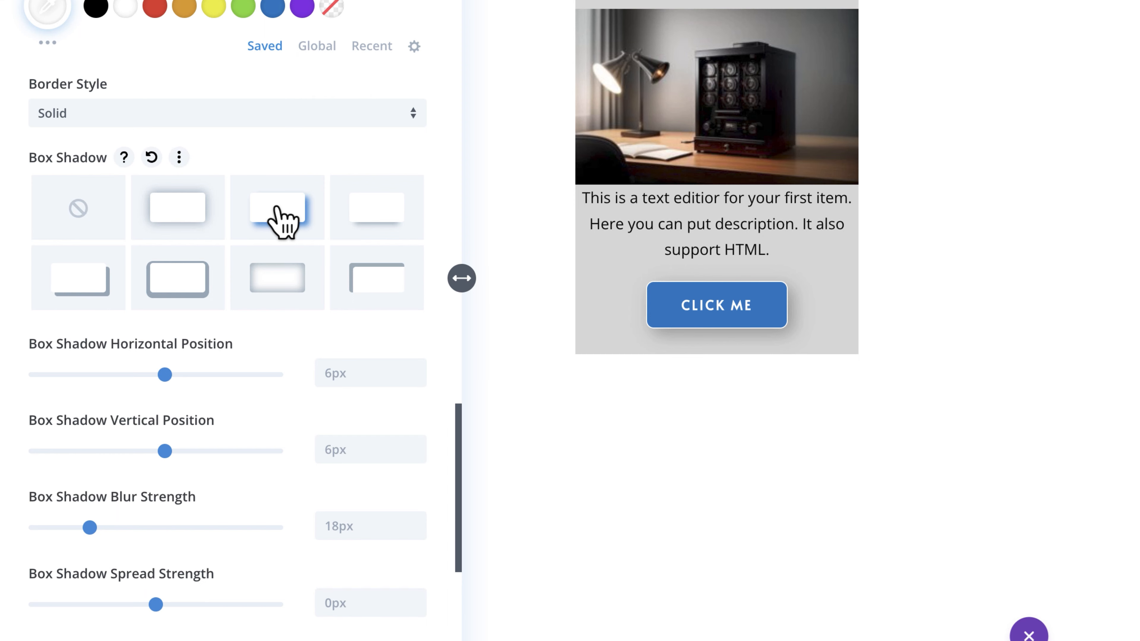
Step: In the item's custom content spacing, set the title's bottom margin and the content's top margin to 12px
scroll(282, 220, down, 6)
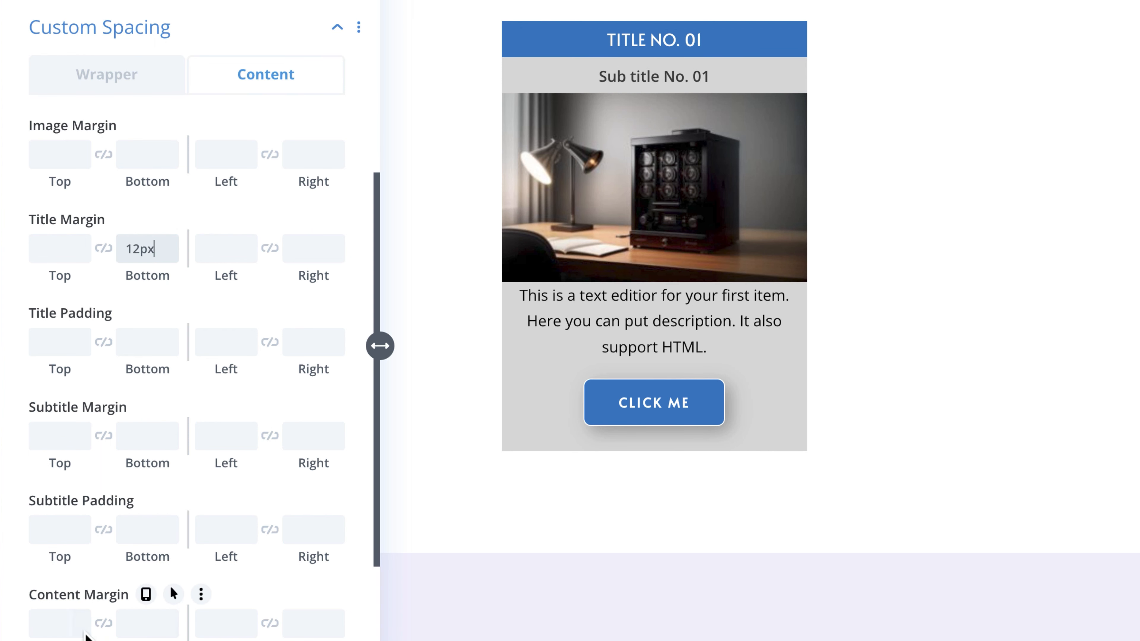
click(51, 619)
text(12)
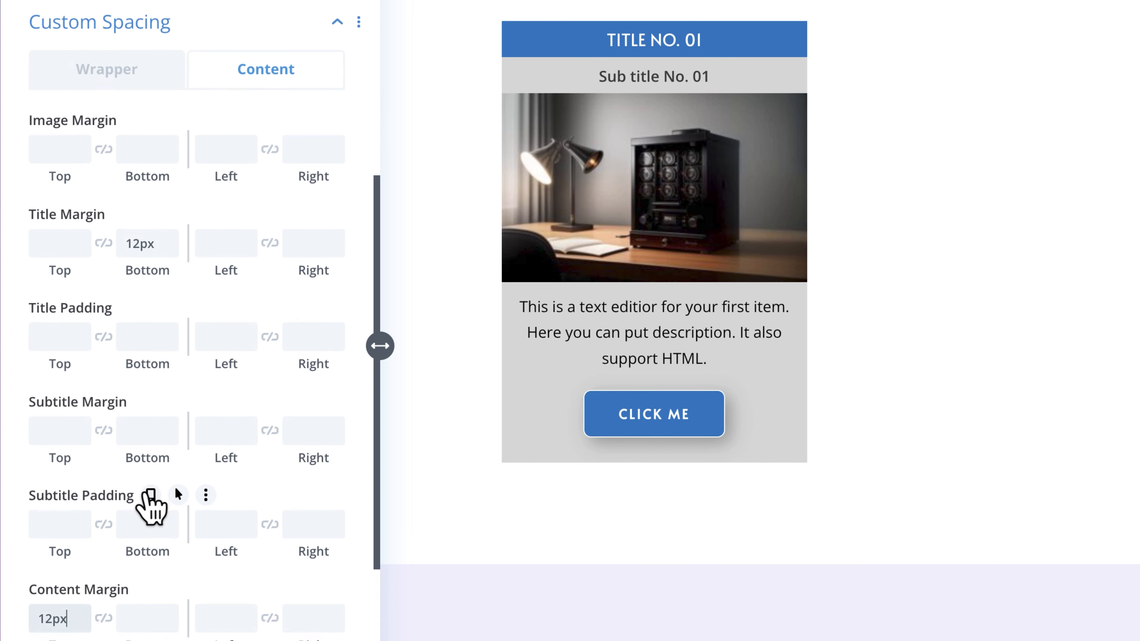
Step: Set the title padding to 22px on both top and bottom
click(58, 330)
text(12)
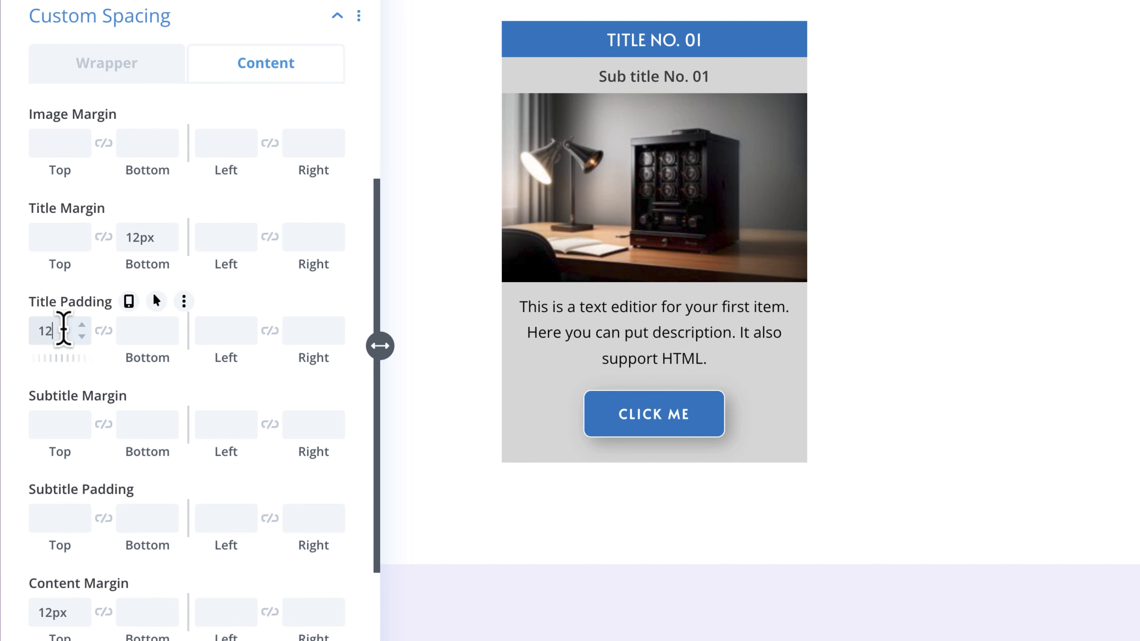
click(104, 332)
shift+click(83, 326)
shift+click(83, 326)
shift+click(84, 338)
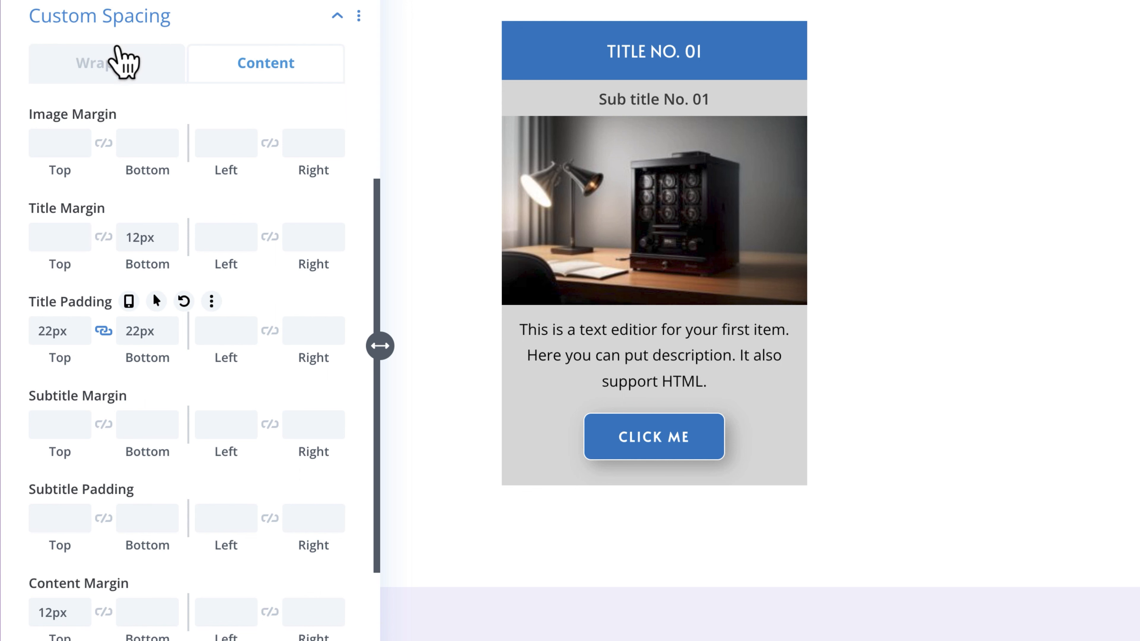
Step: Set the image wrapper padding to 21px left and right and 12px top and bottom
click(115, 63)
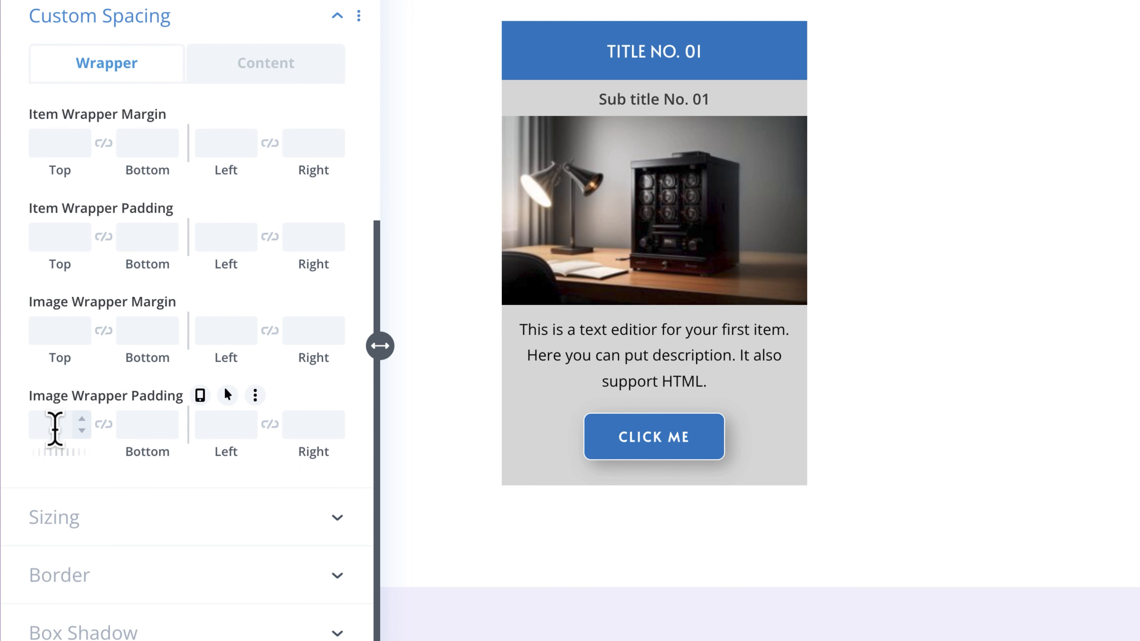
click(213, 424)
text(21)
click(271, 426)
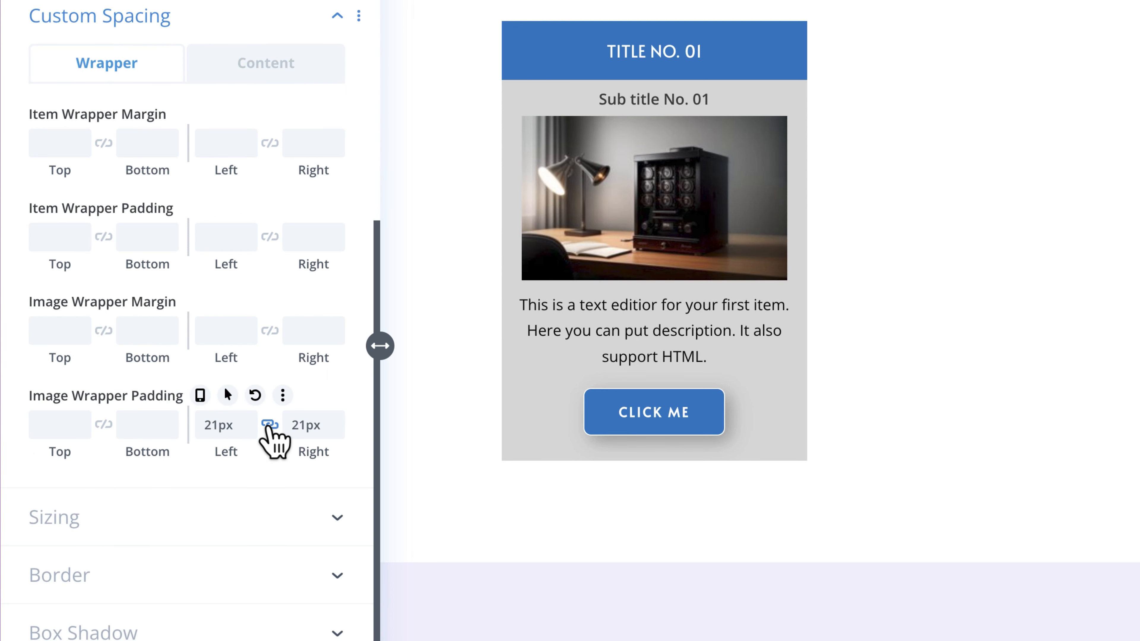
click(51, 424)
text(12)
click(103, 423)
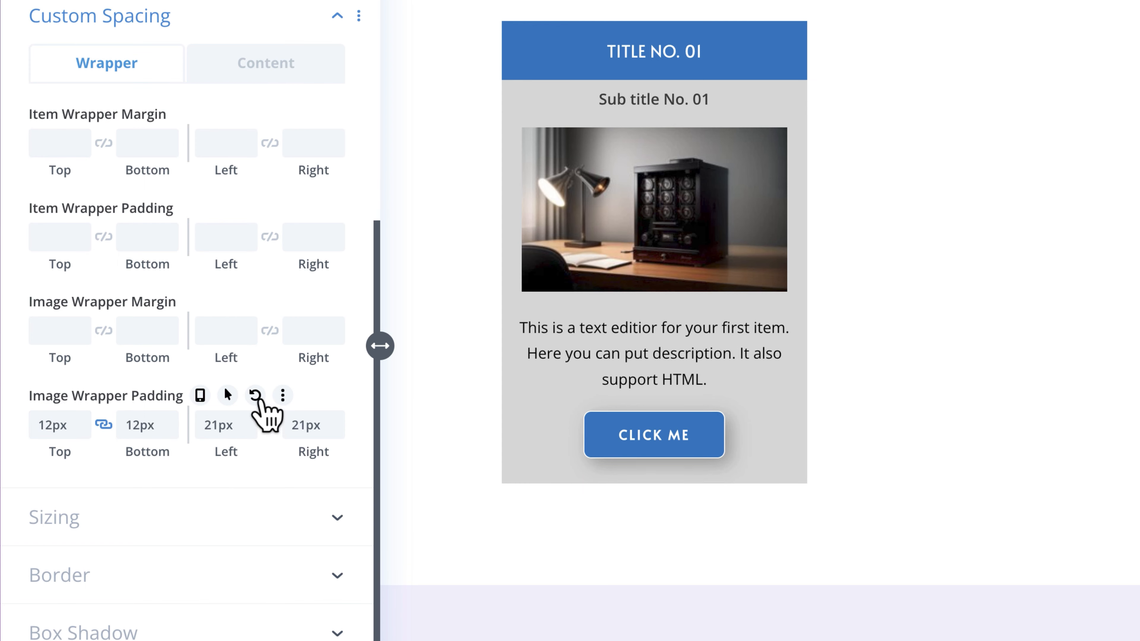
Step: Look through the item's Sizing, Border, Box Shadow, Filters and Transform options and its advanced settings, and return to the carousel settings
scroll(316, 171, up, 2)
click(291, 75)
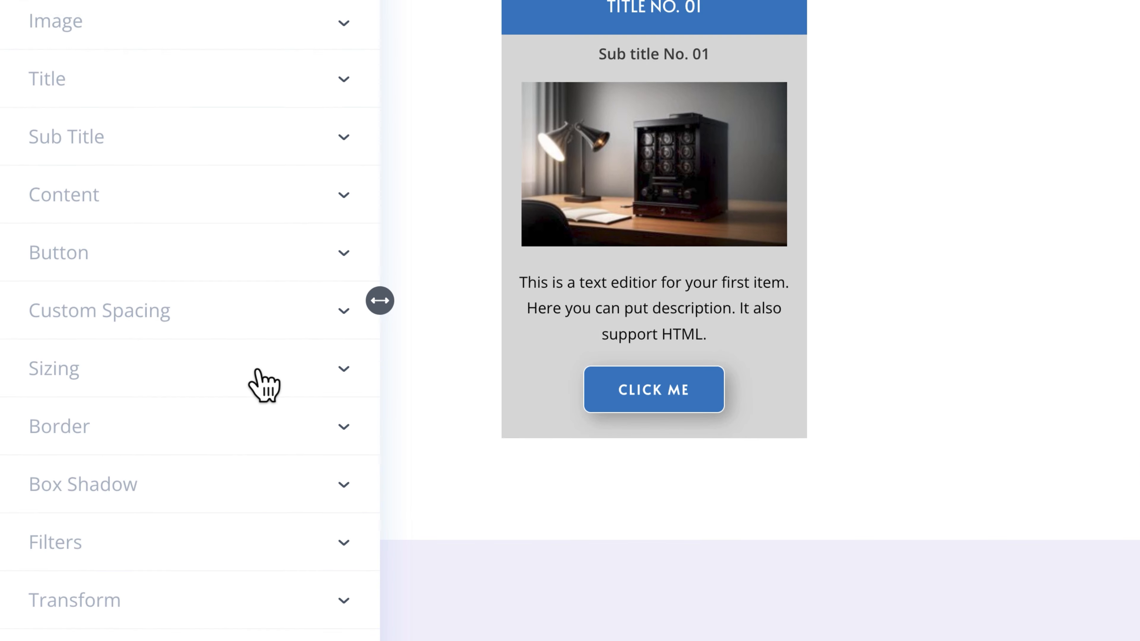
click(265, 382)
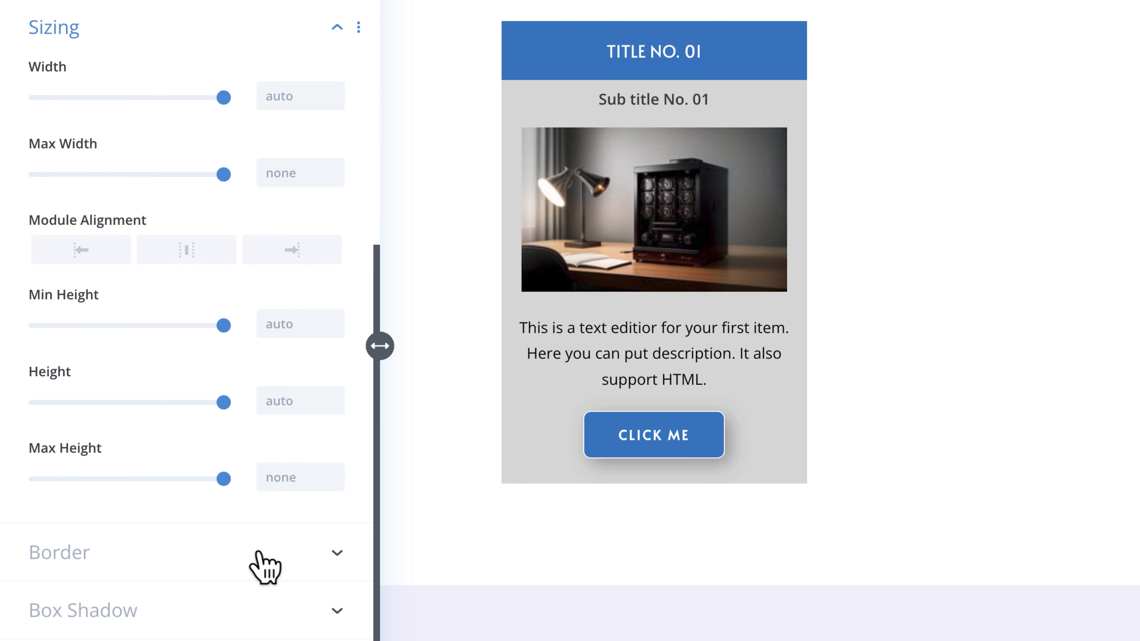
click(265, 561)
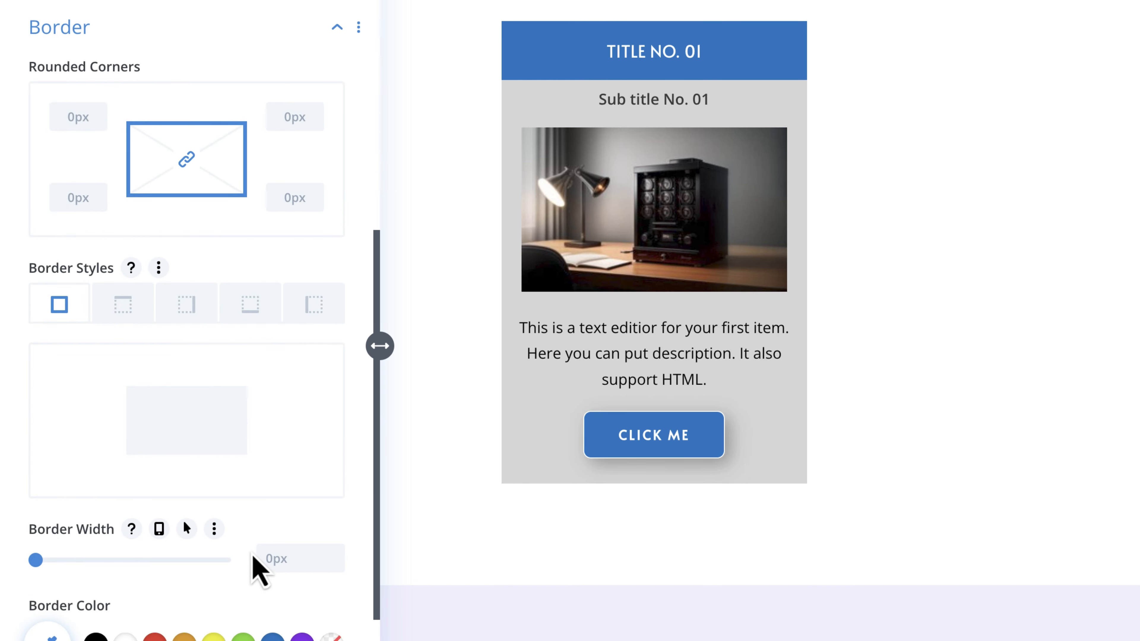
scroll(258, 573, down, 4)
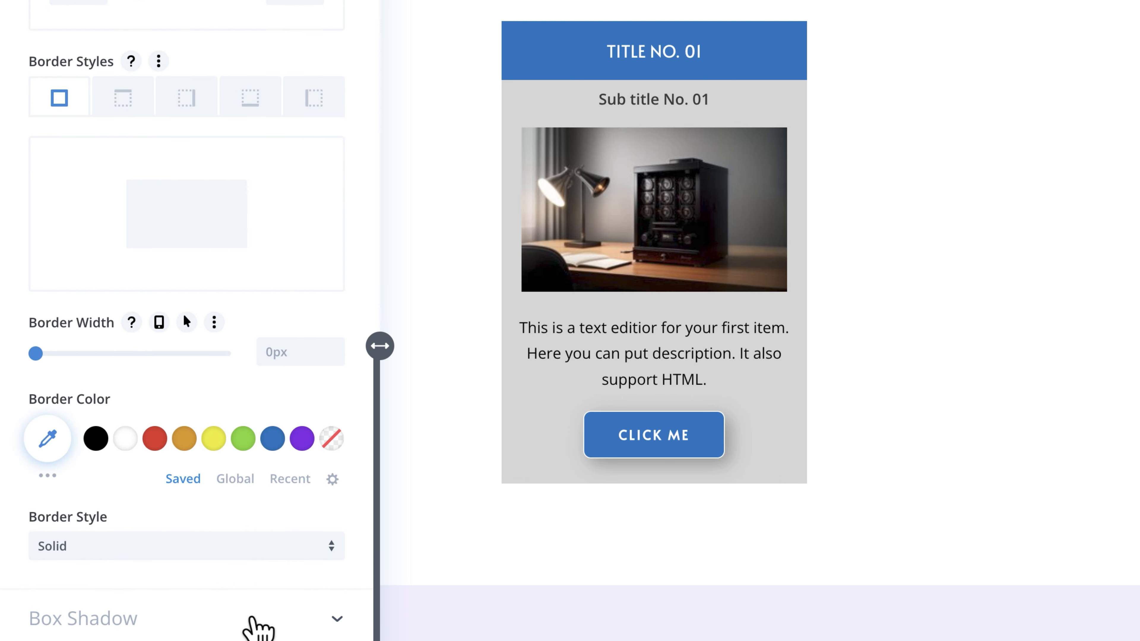
click(252, 621)
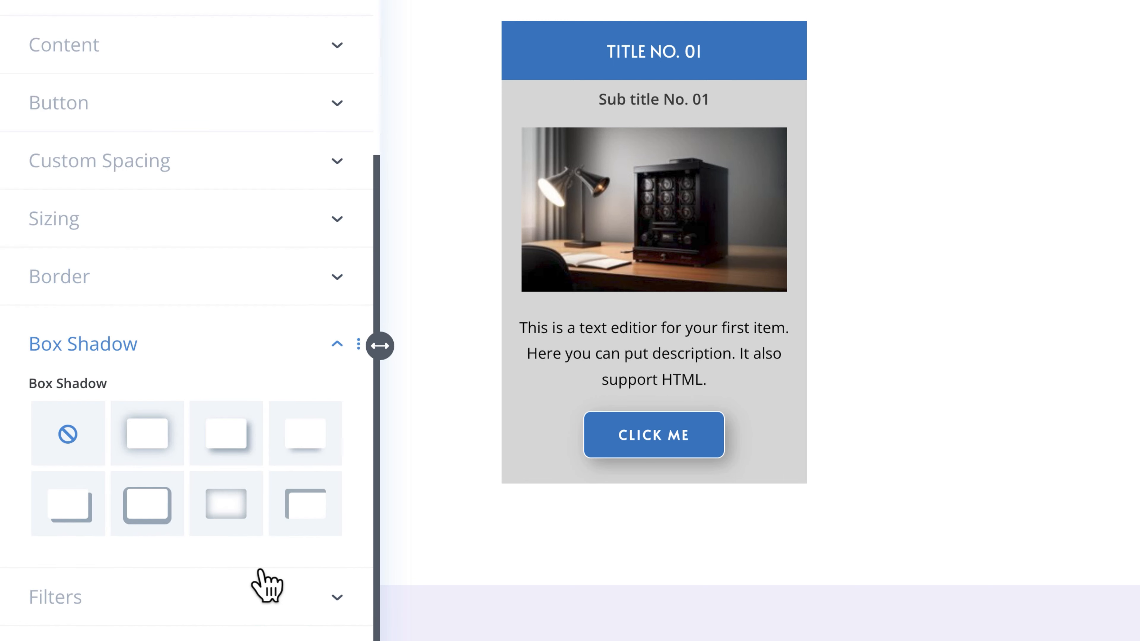
click(264, 614)
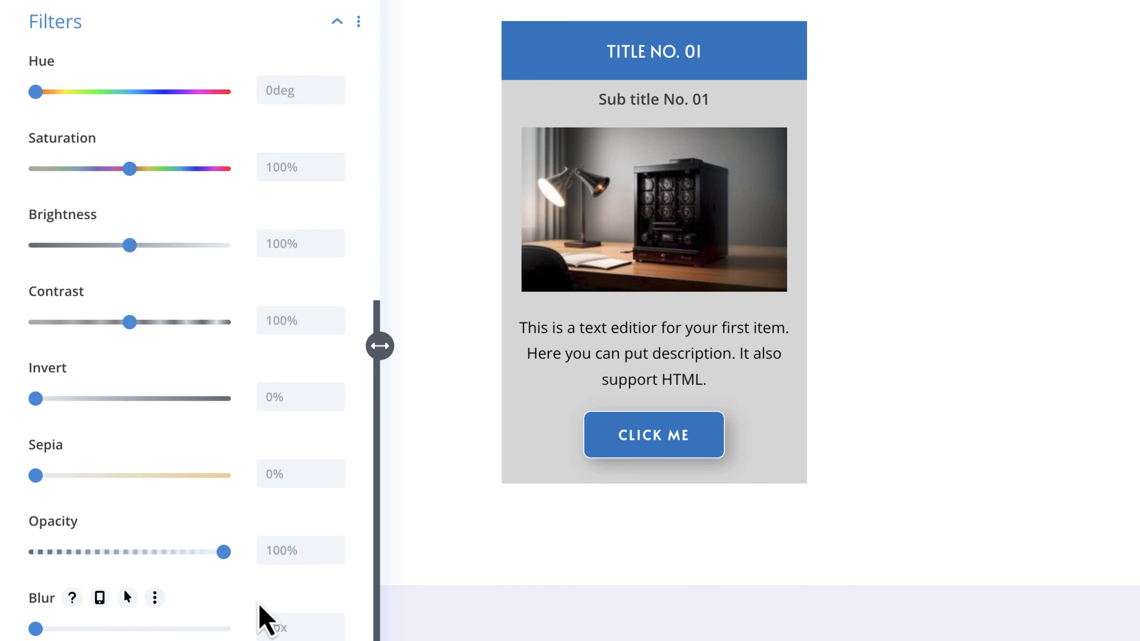
scroll(261, 606, down, 4)
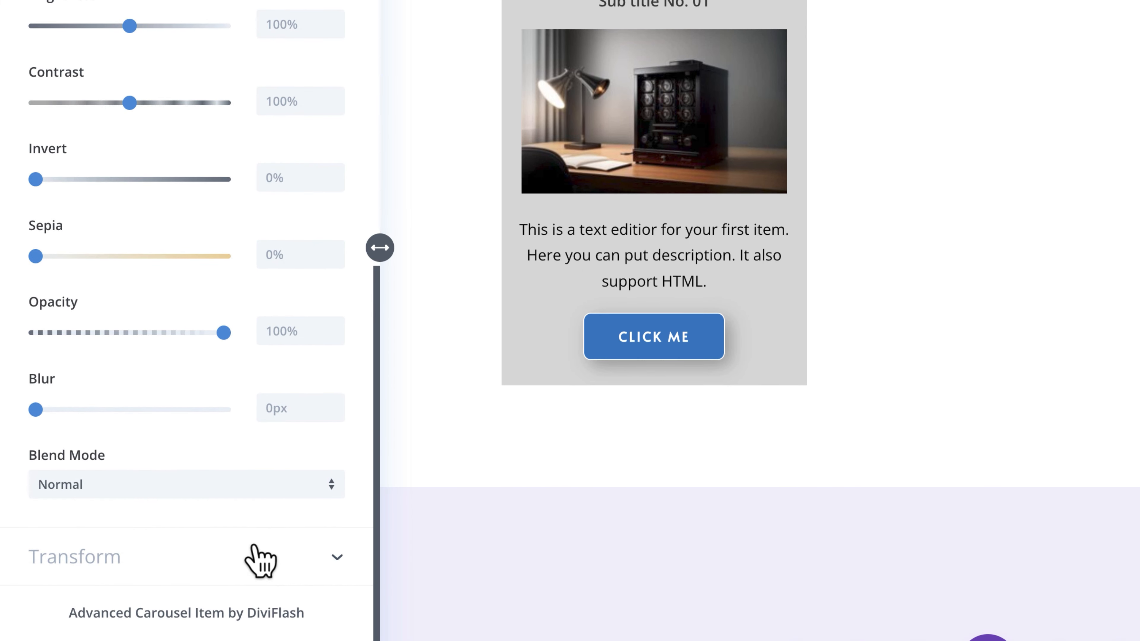
click(255, 566)
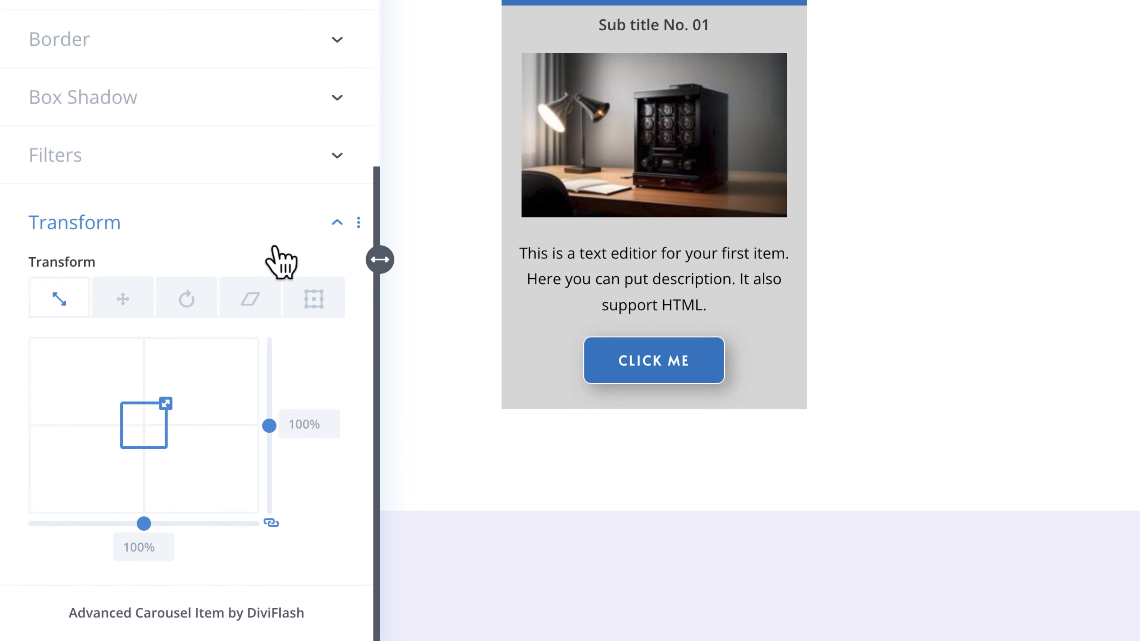
click(274, 245)
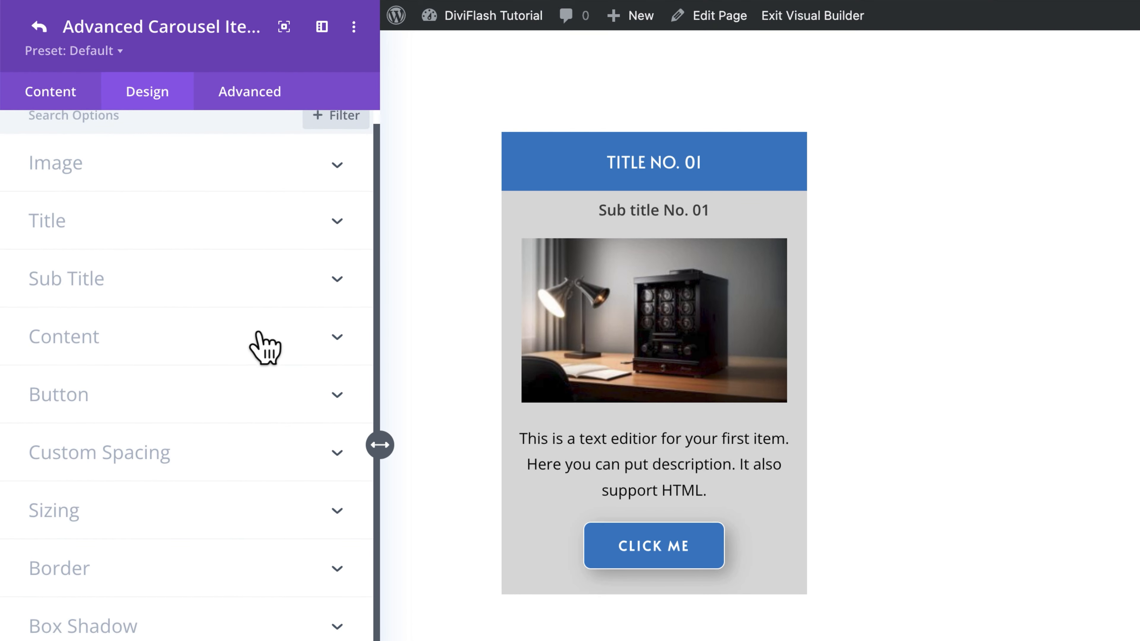
click(265, 96)
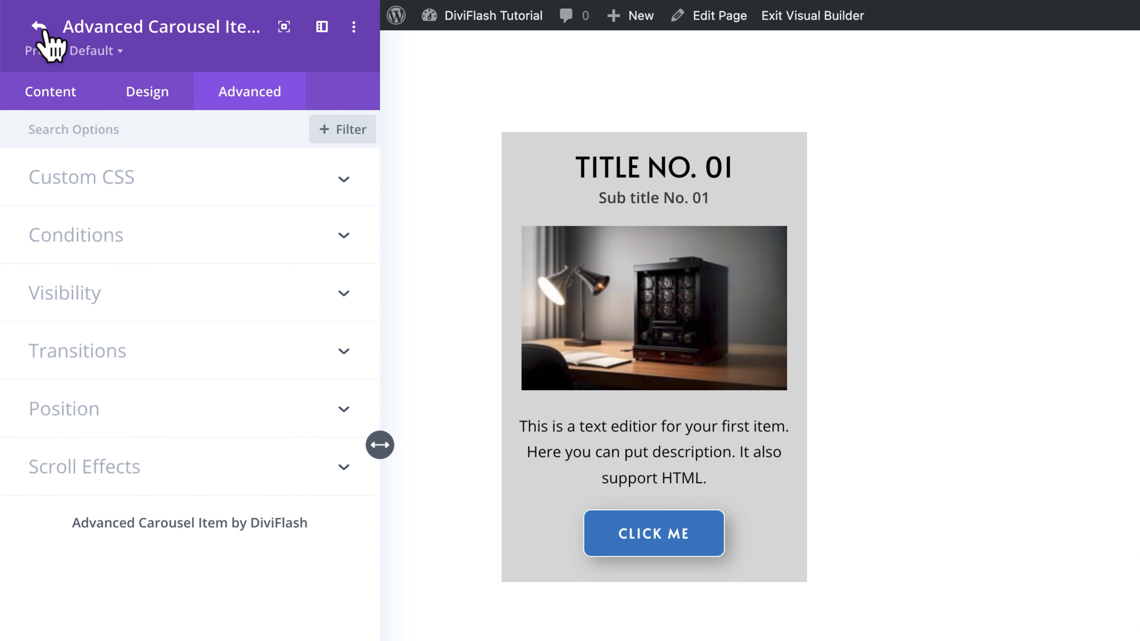
click(40, 28)
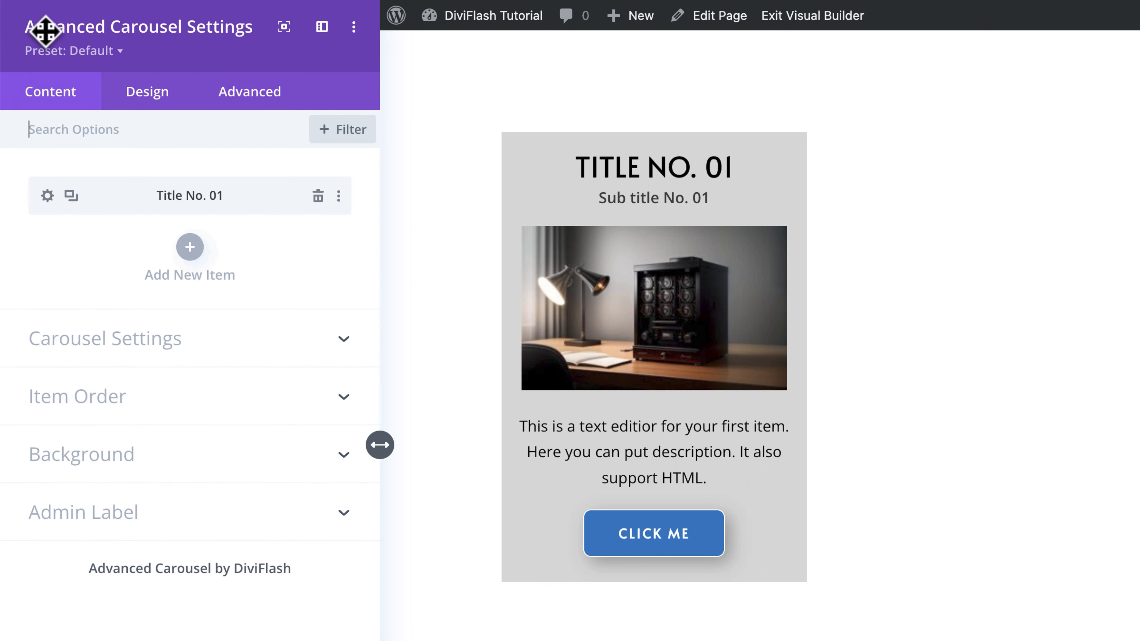
Step: Add a new blank carousel item titled "Title No. 02" and return to the item list
click(191, 254)
click(185, 251)
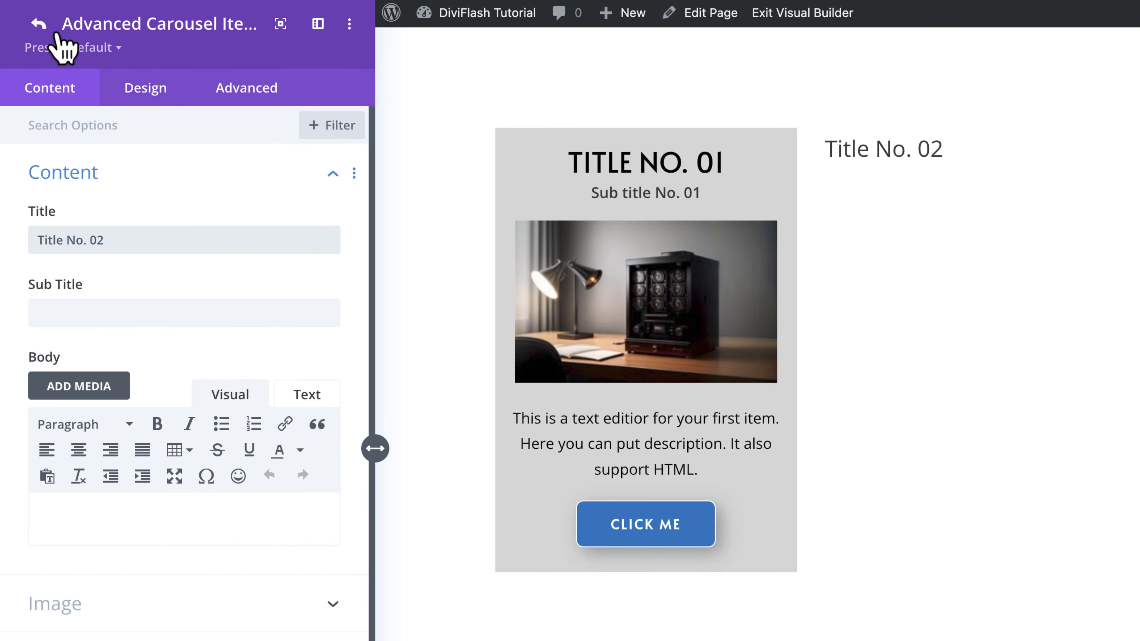
click(38, 24)
Step: Duplicate the styled first item and change the copy's title to "Title No. 02" and subtitle to "Sub title No. 02"
click(70, 191)
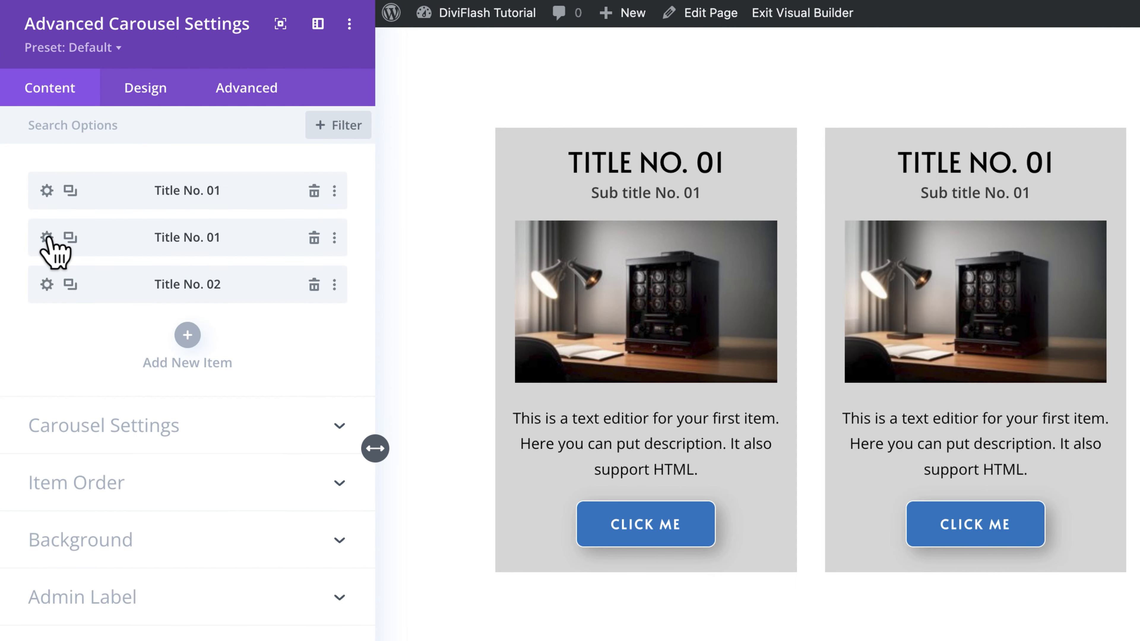
click(47, 237)
click(129, 240)
key(BackSpace)
text(2)
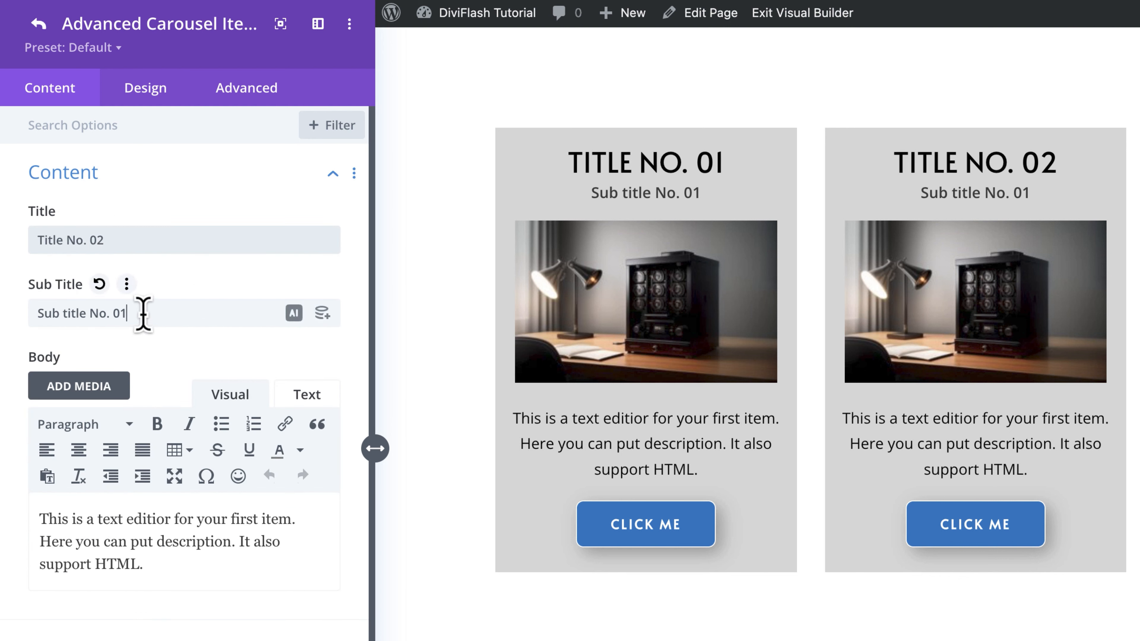
click(134, 313)
key(BackSpace)
text(2)
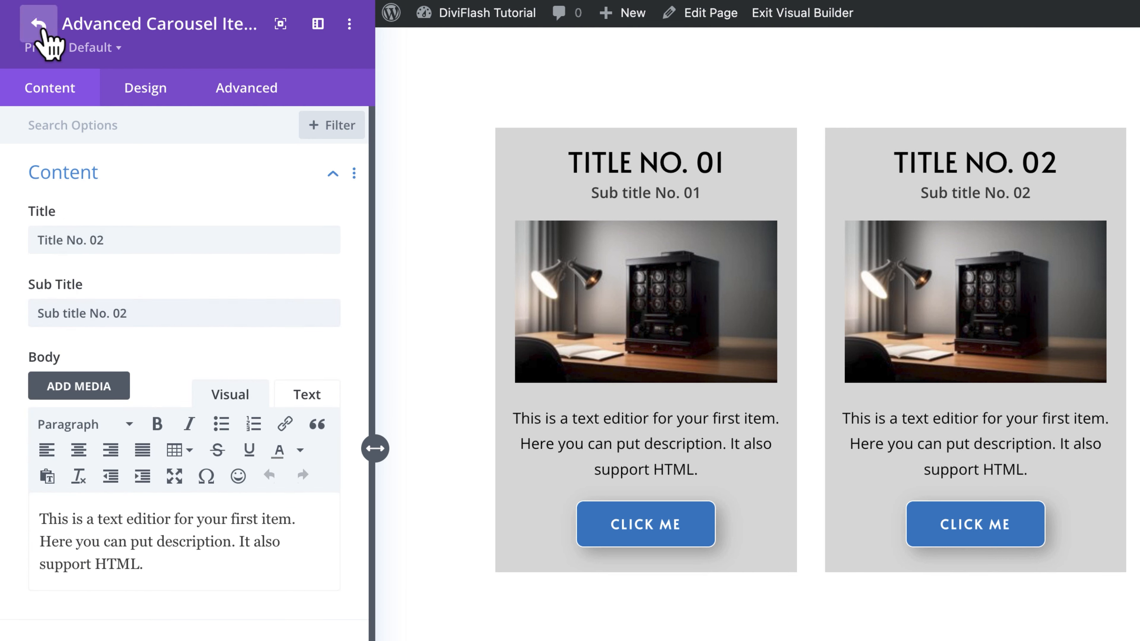
click(44, 29)
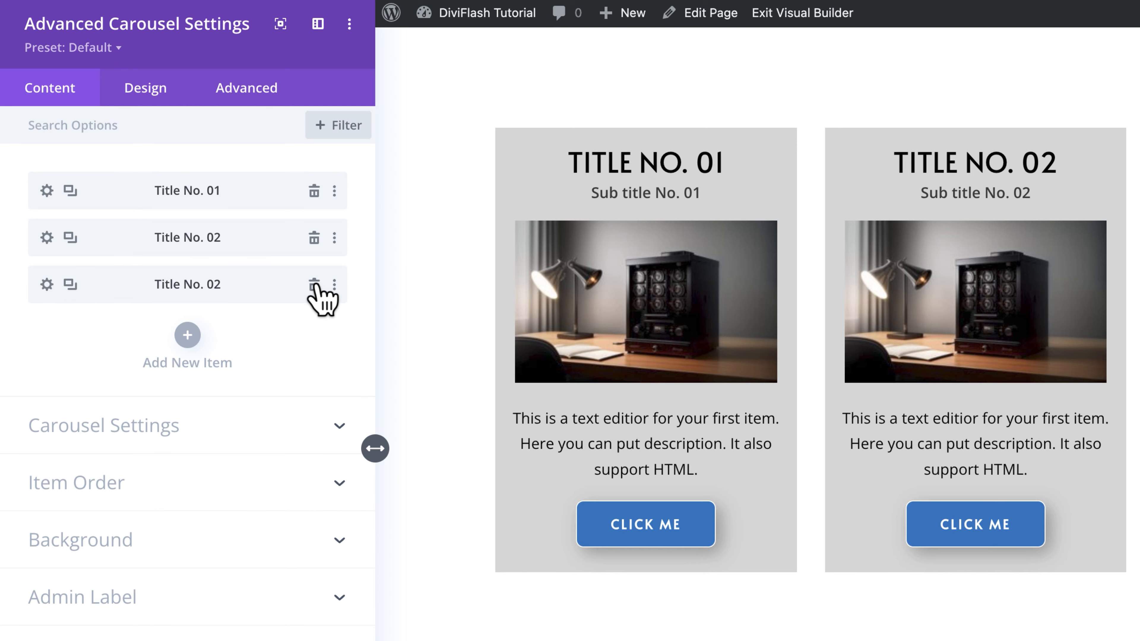
Step: Delete the unstyled last carousel item and duplicate the styled "Title No. 02" item
click(314, 284)
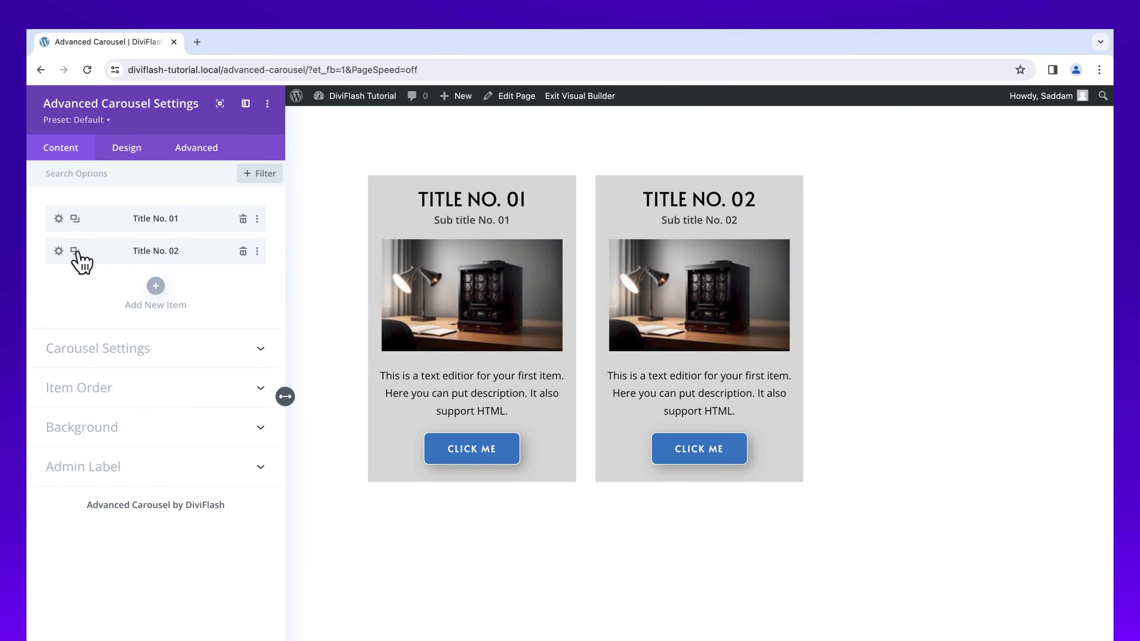
click(75, 250)
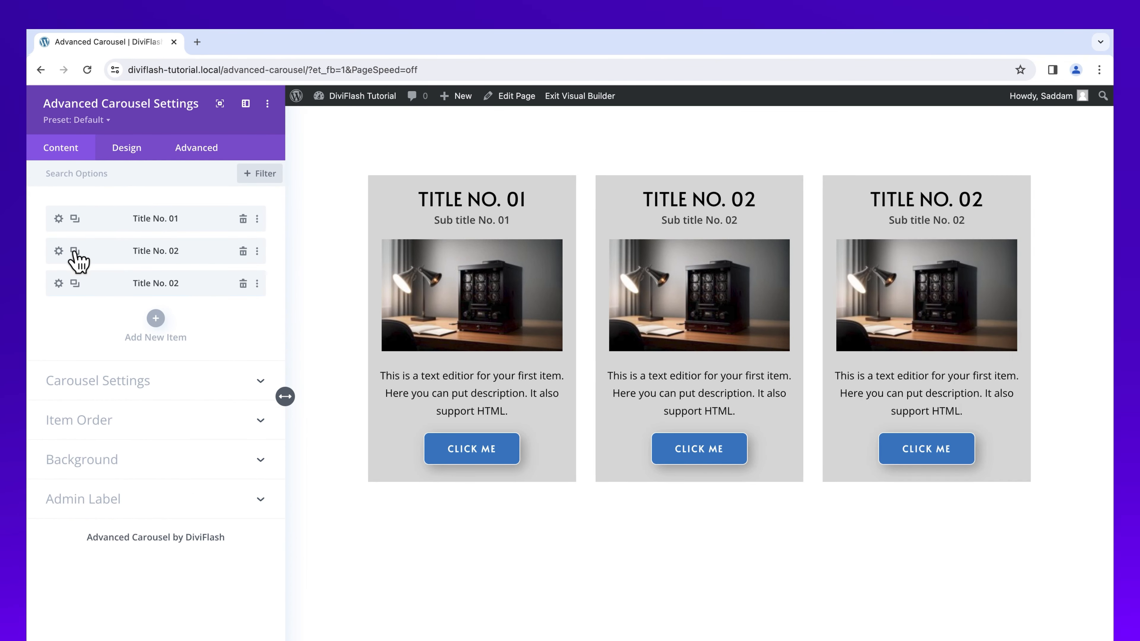
Step: Duplicate the last carousel item two more times, and change the third item's title to "Title No. 03" and subtitle to "Sub title No. 03"
click(74, 283)
click(75, 315)
click(60, 284)
key(BackSpace)
text(3)
click(111, 303)
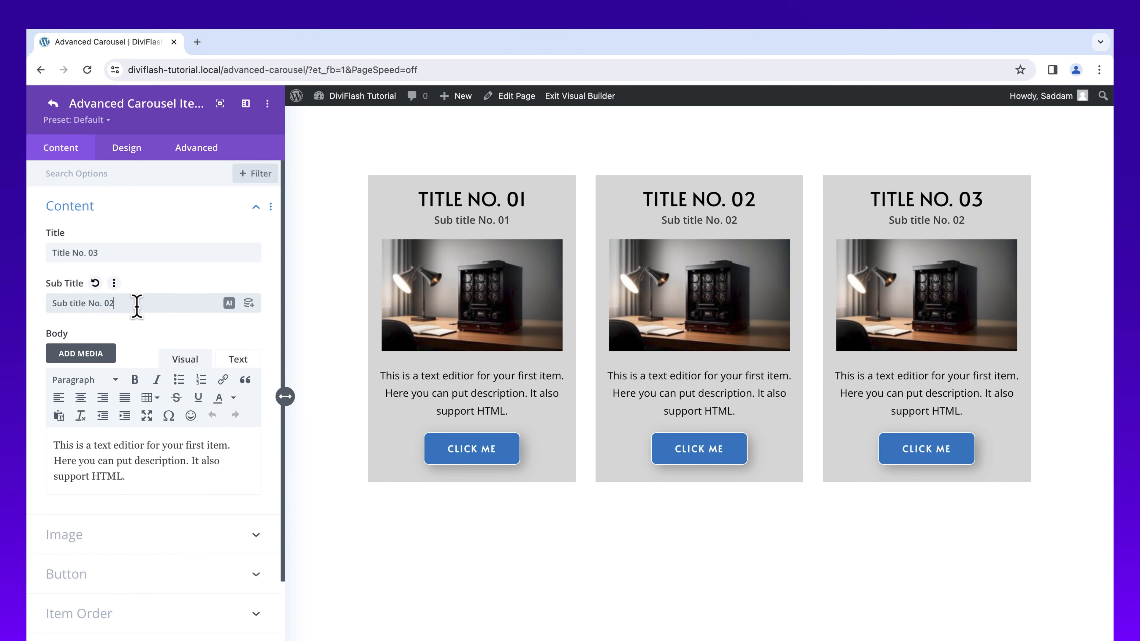
key(BackSpace)
text(3)
click(53, 104)
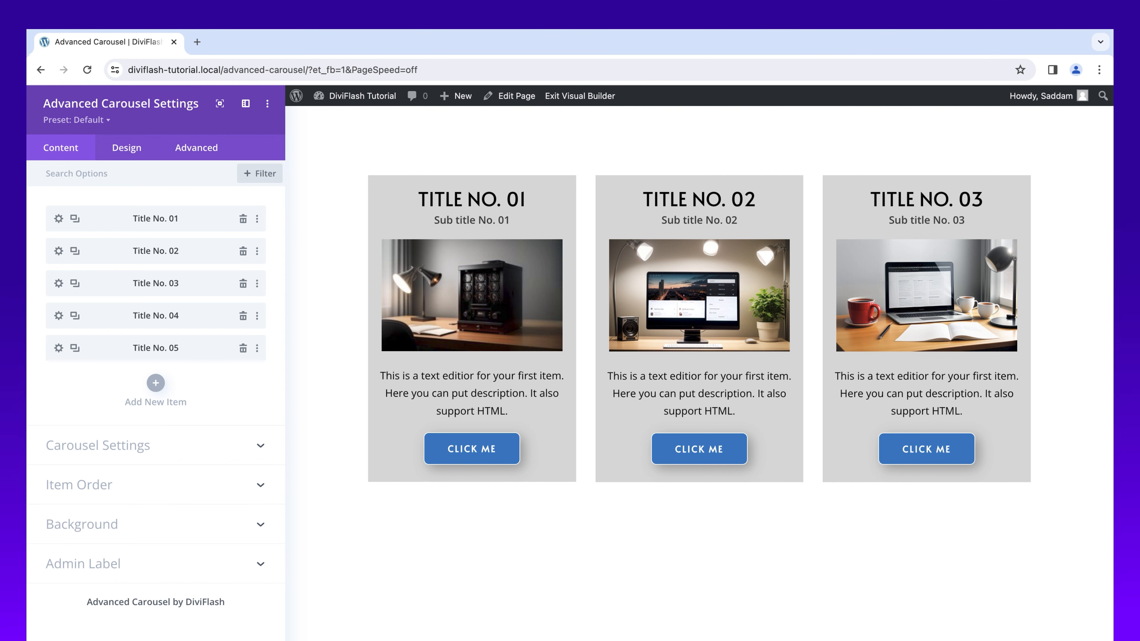
Step: Try the Coverflow carousel type in the Carousel Settings, and switch the type back to Slide
click(263, 455)
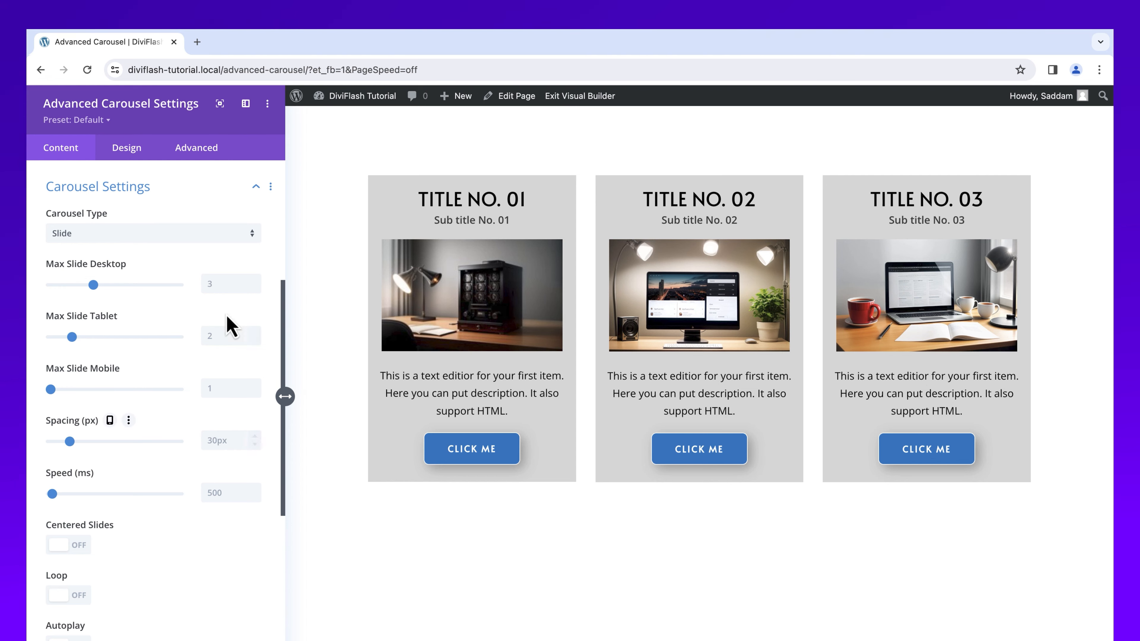
click(227, 233)
click(223, 268)
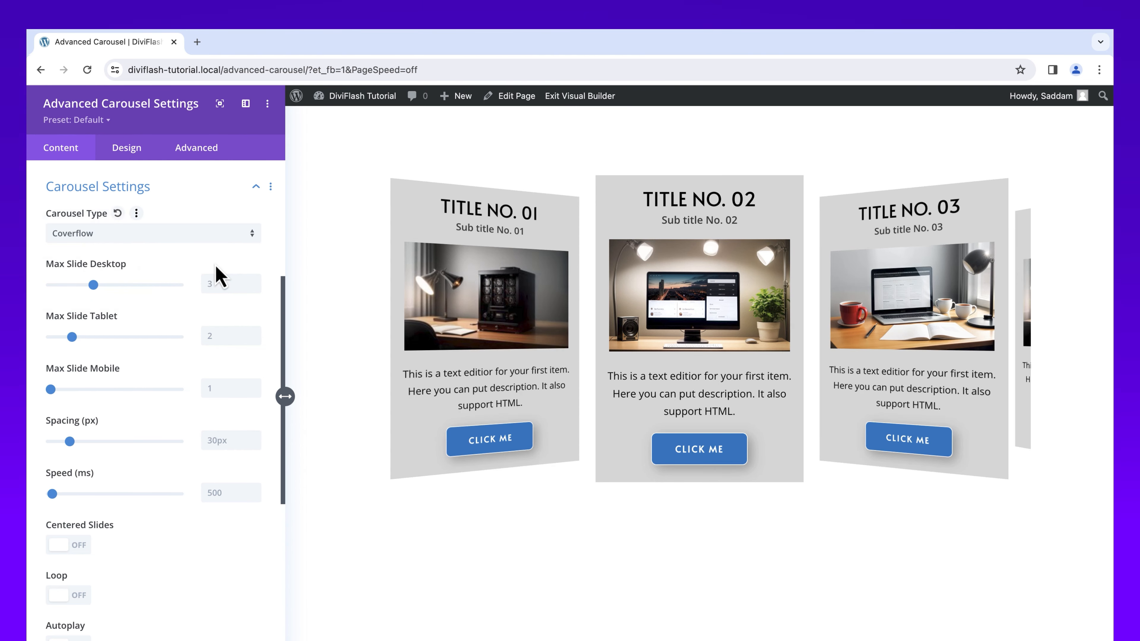
click(218, 240)
click(221, 246)
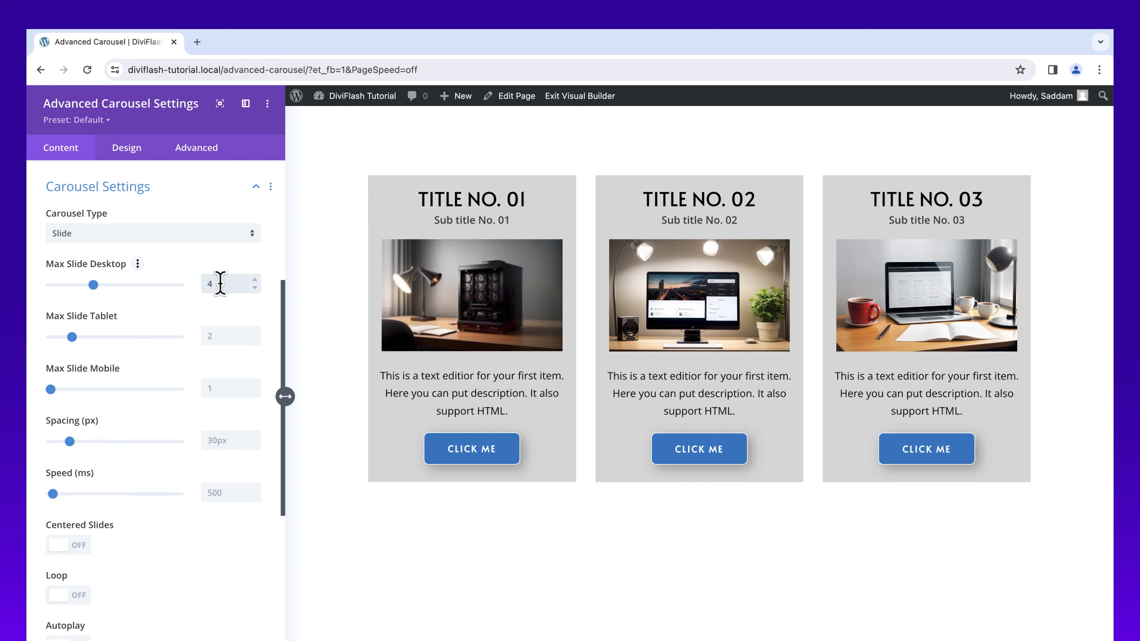
Step: Set the maximum slides on desktop to 3, the slide spacing to 20px and the speed to 600 ms
click(213, 336)
click(218, 388)
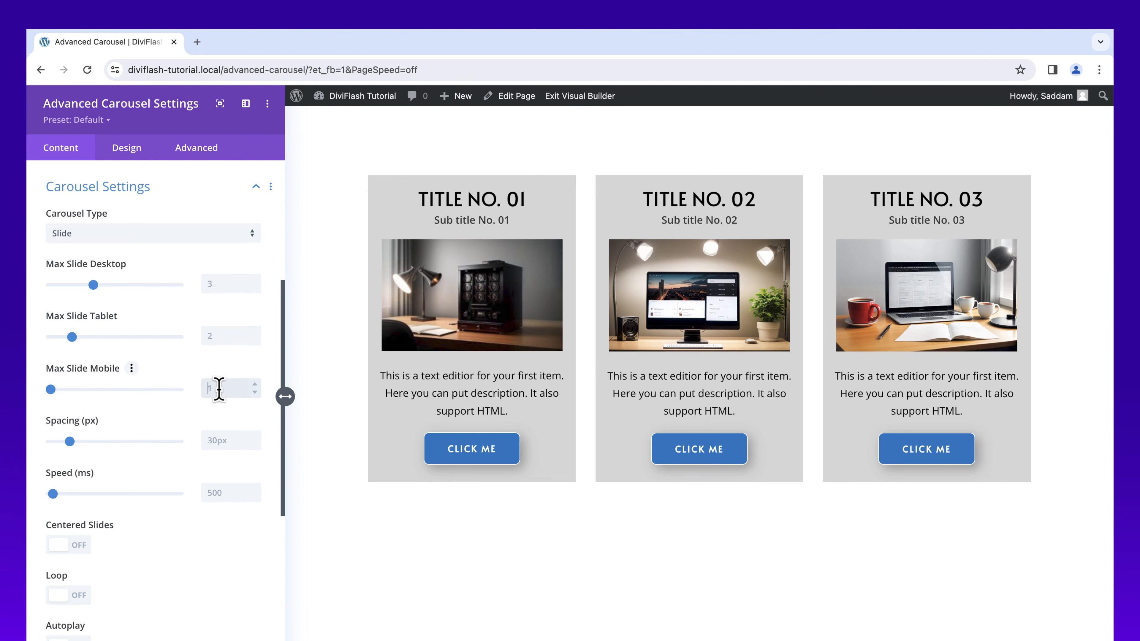
click(227, 439)
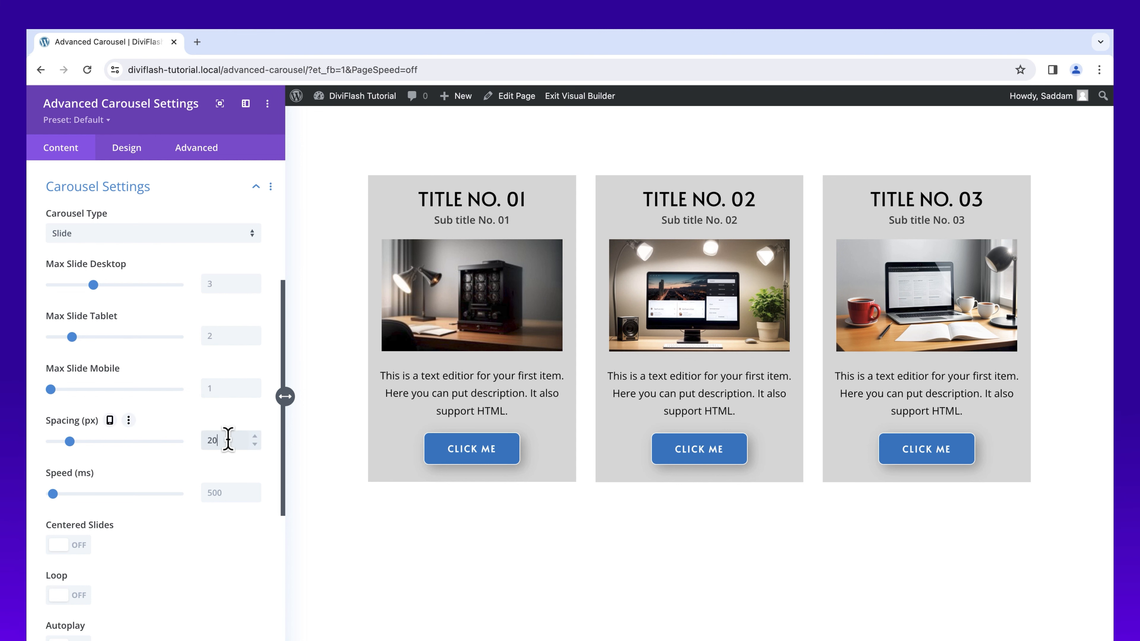
click(225, 494)
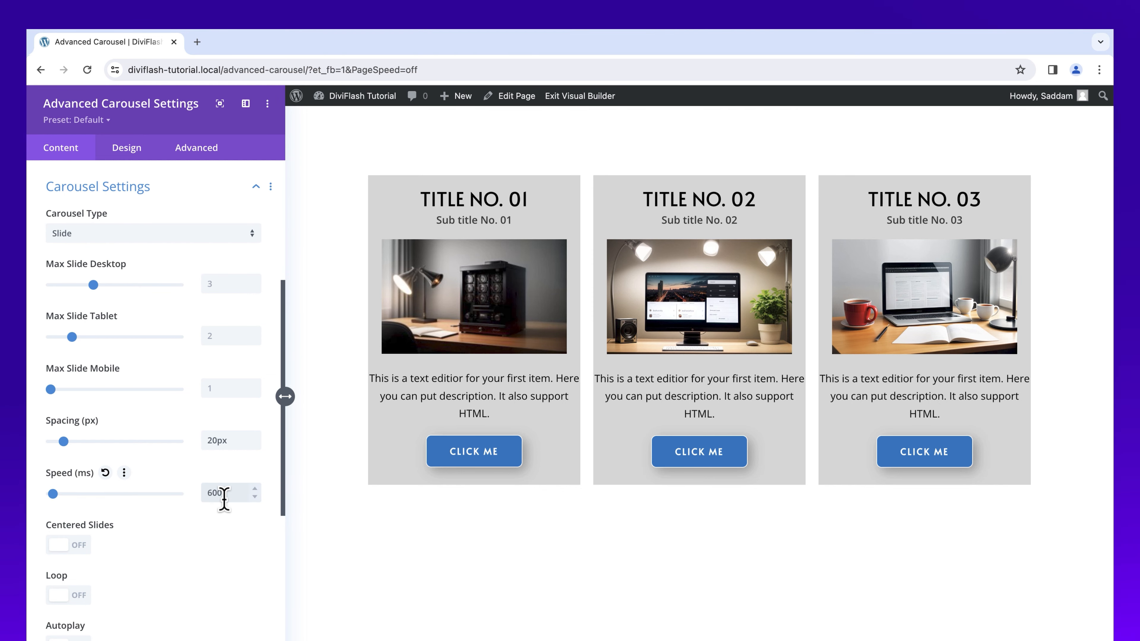
Step: Enable Centered Slides, Loop and Autoplay for the carousel, with Pause On Hover turned on
scroll(225, 498, down, 5)
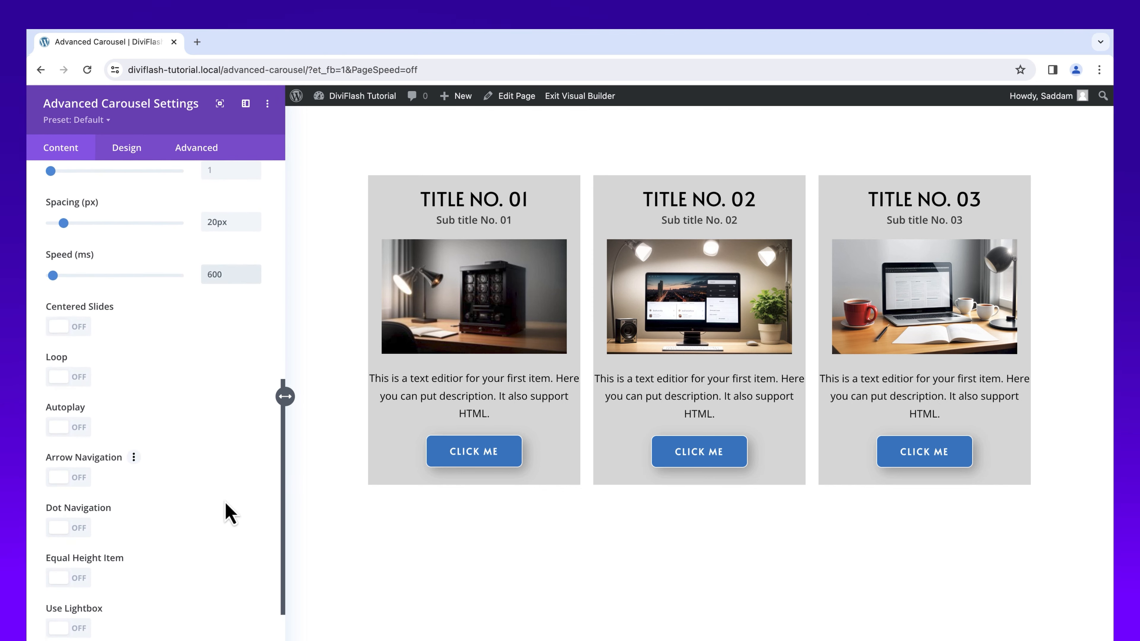
scroll(229, 512, down, 3)
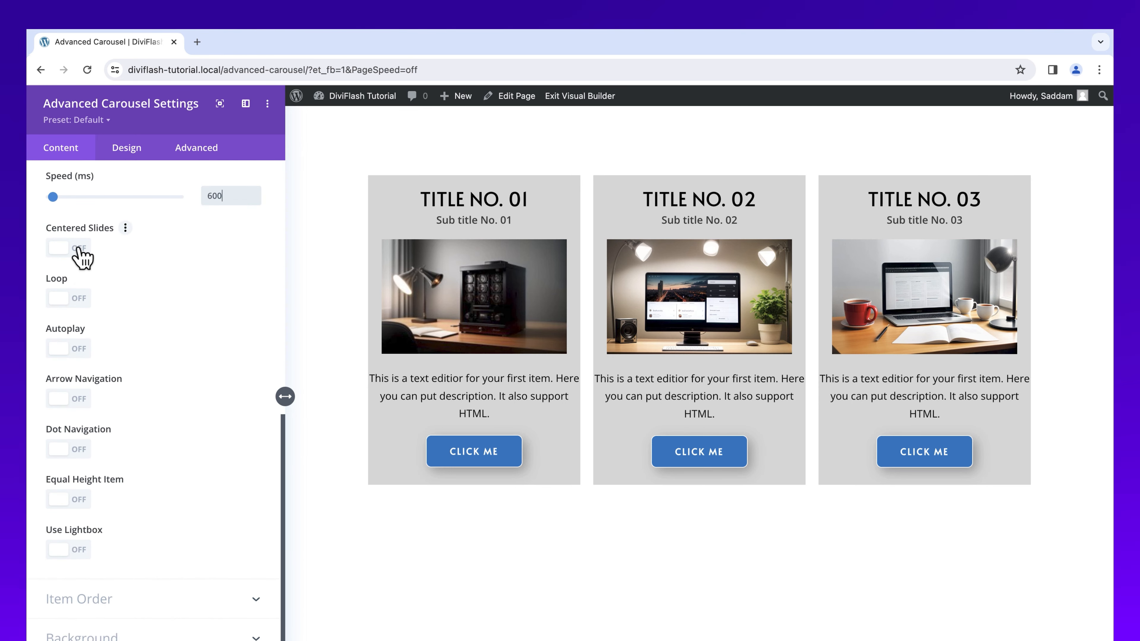
click(79, 249)
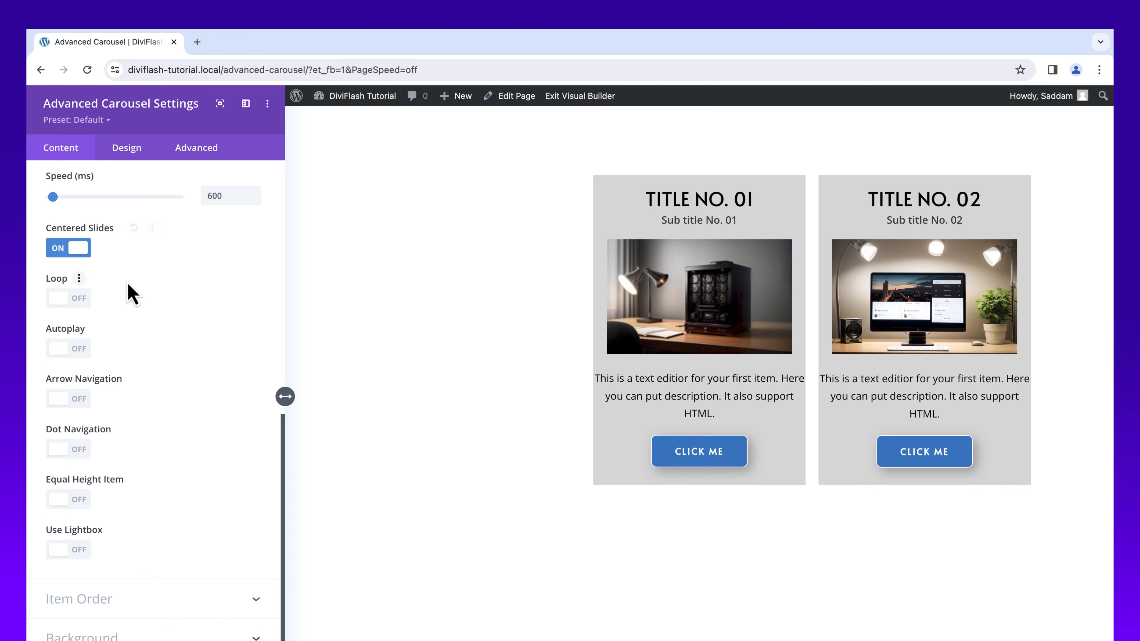
click(79, 299)
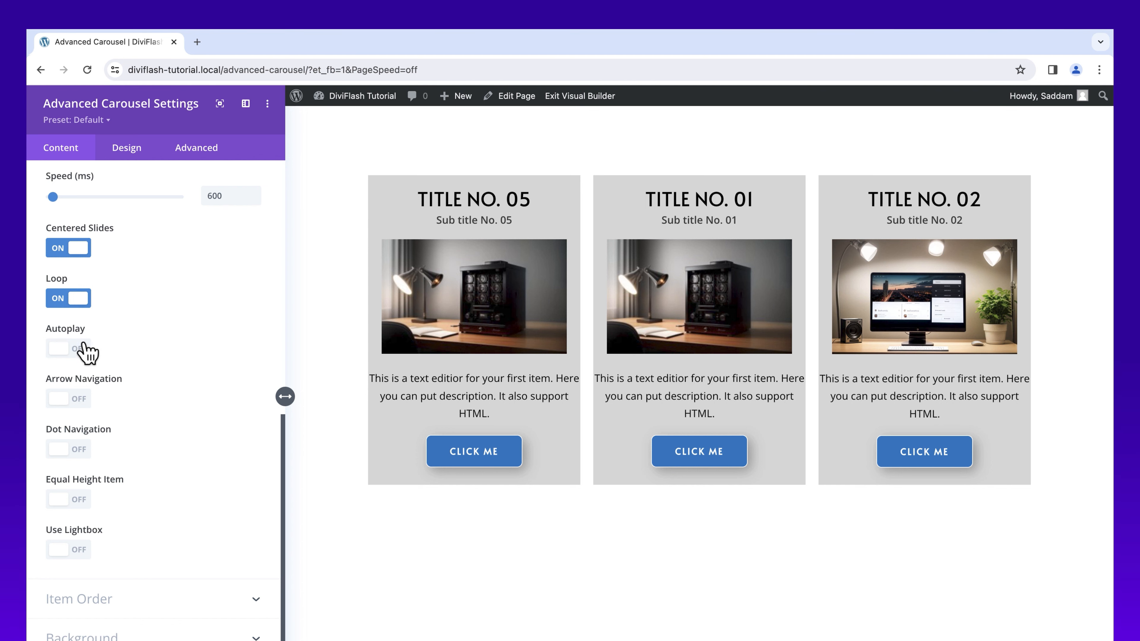
click(84, 355)
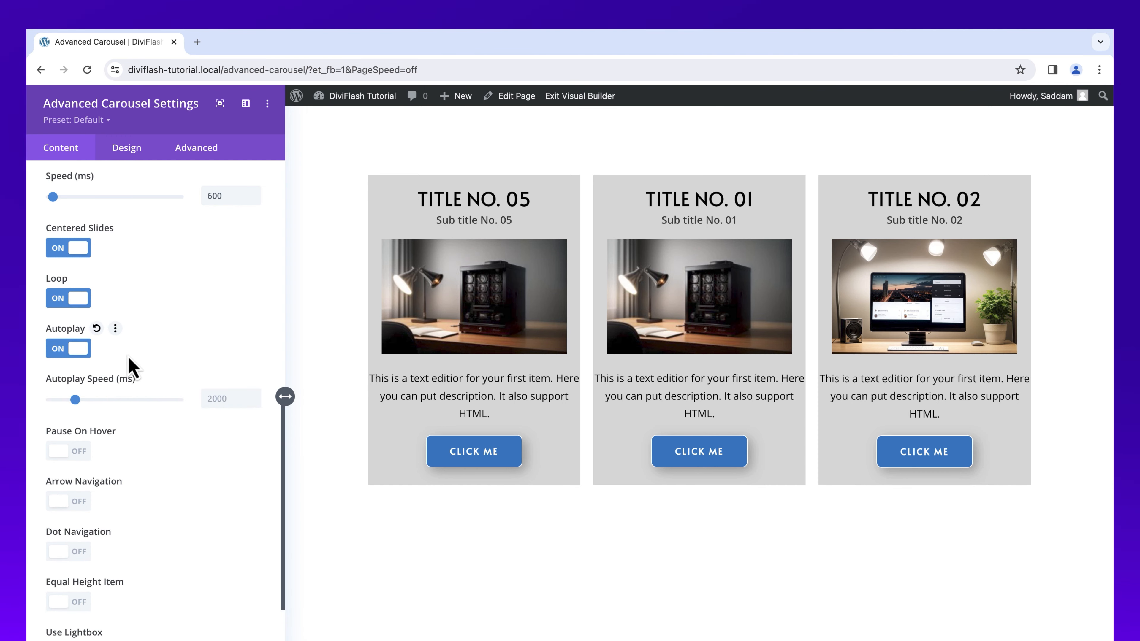
click(88, 461)
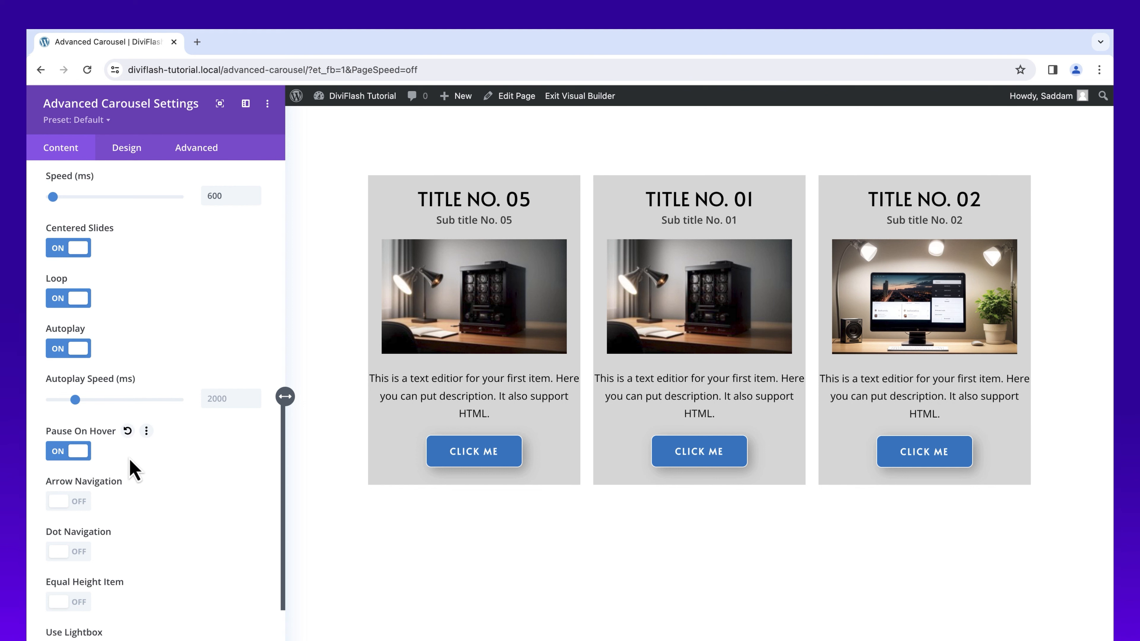
Step: Enable Arrow Navigation, Dot Navigation and Equal Height Item for the carousel
scroll(125, 494, down, 1)
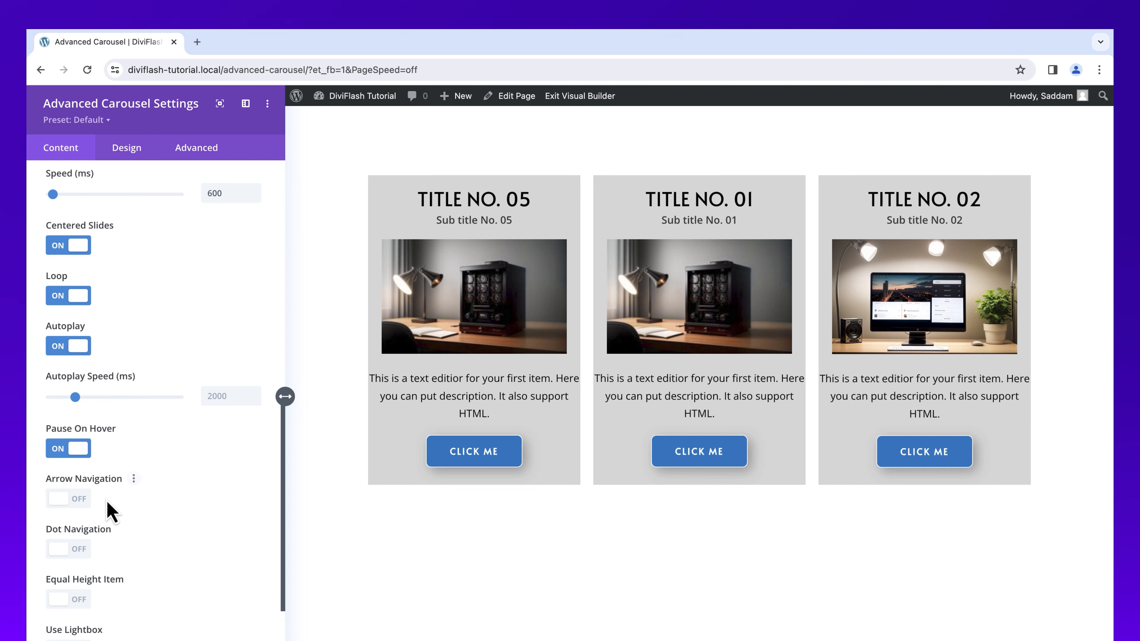
click(88, 499)
click(83, 557)
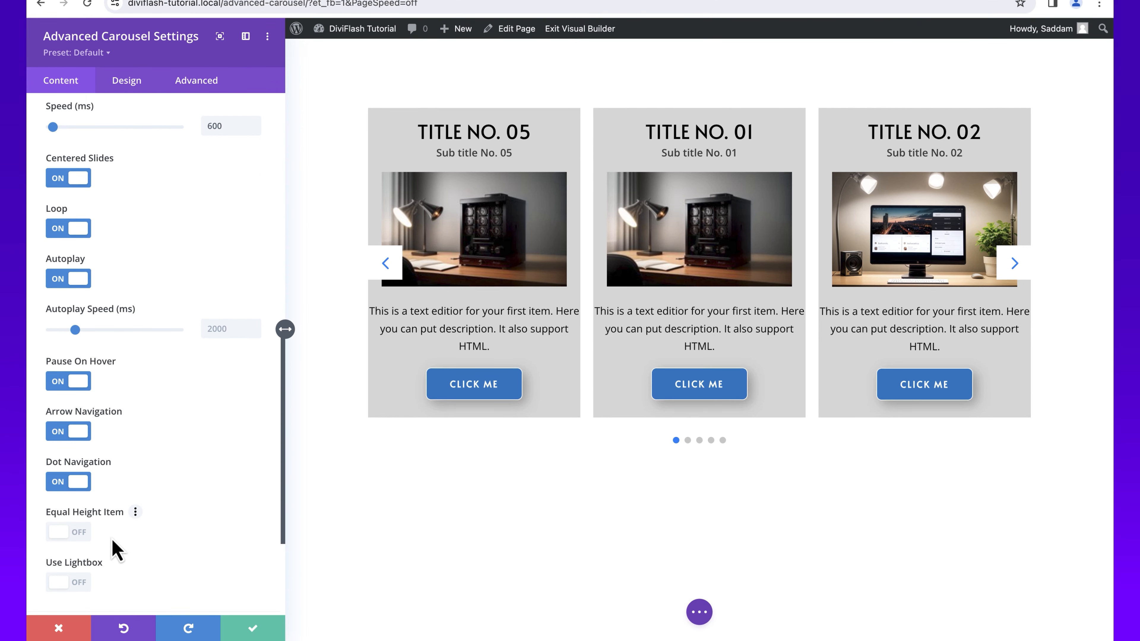
click(89, 535)
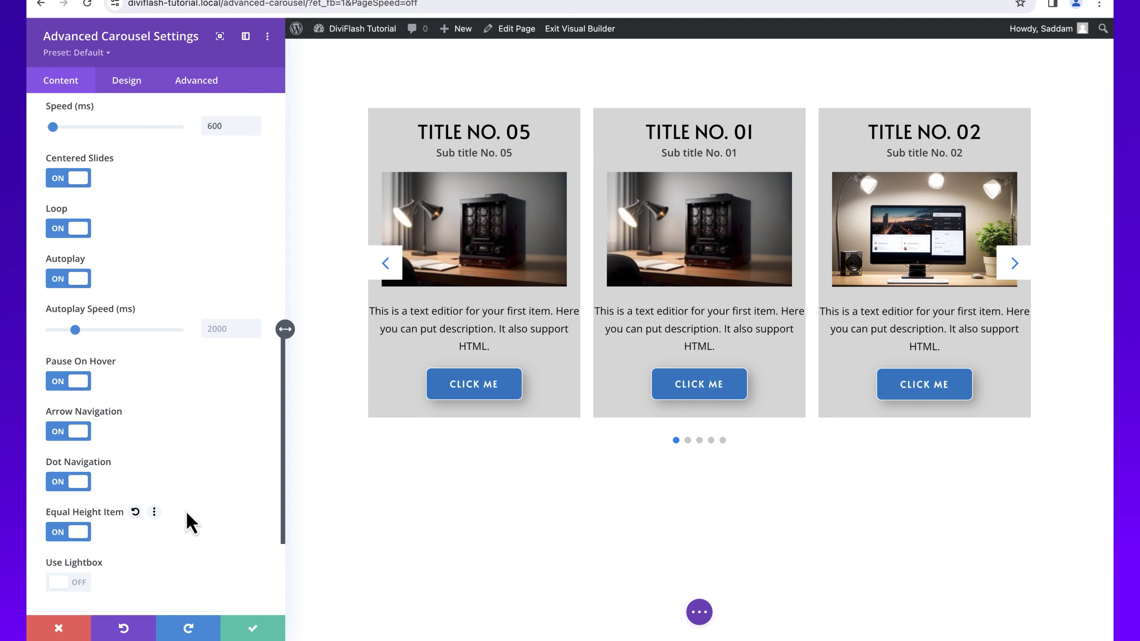
Step: Enable the lightbox for the carousel and show the title on it
scroll(188, 523, down, 1)
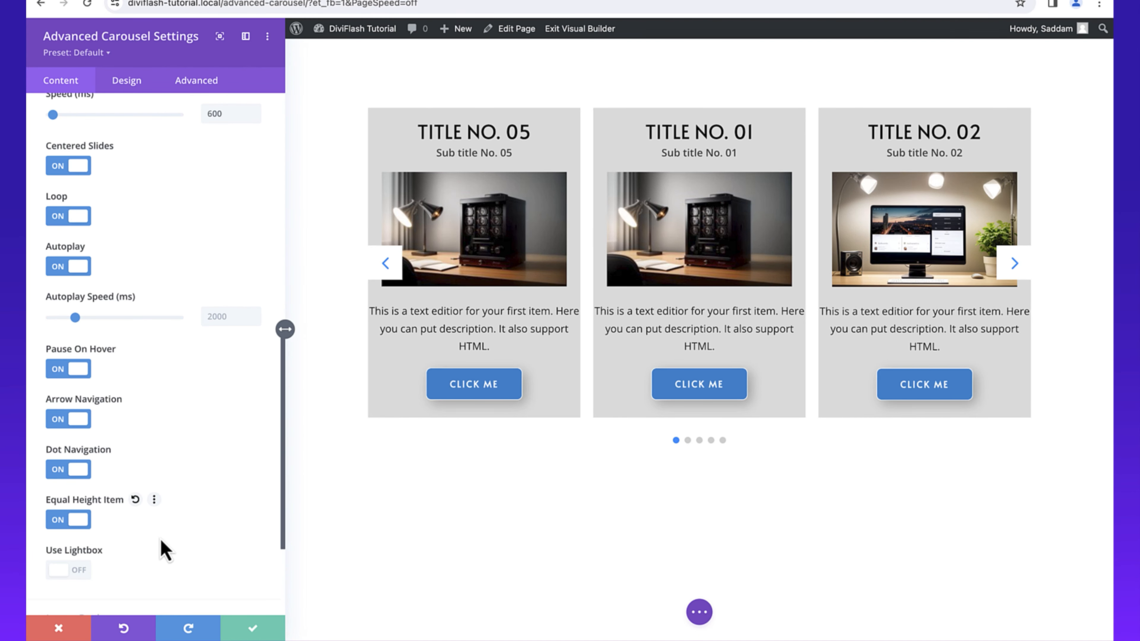
click(81, 573)
scroll(175, 519, down, 6)
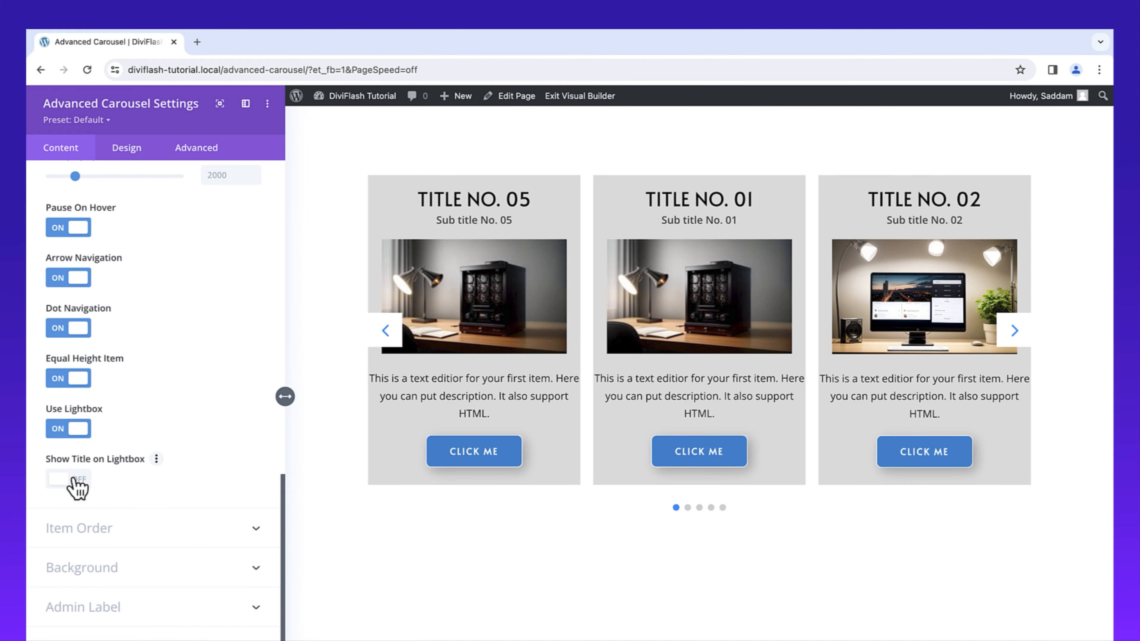
click(74, 481)
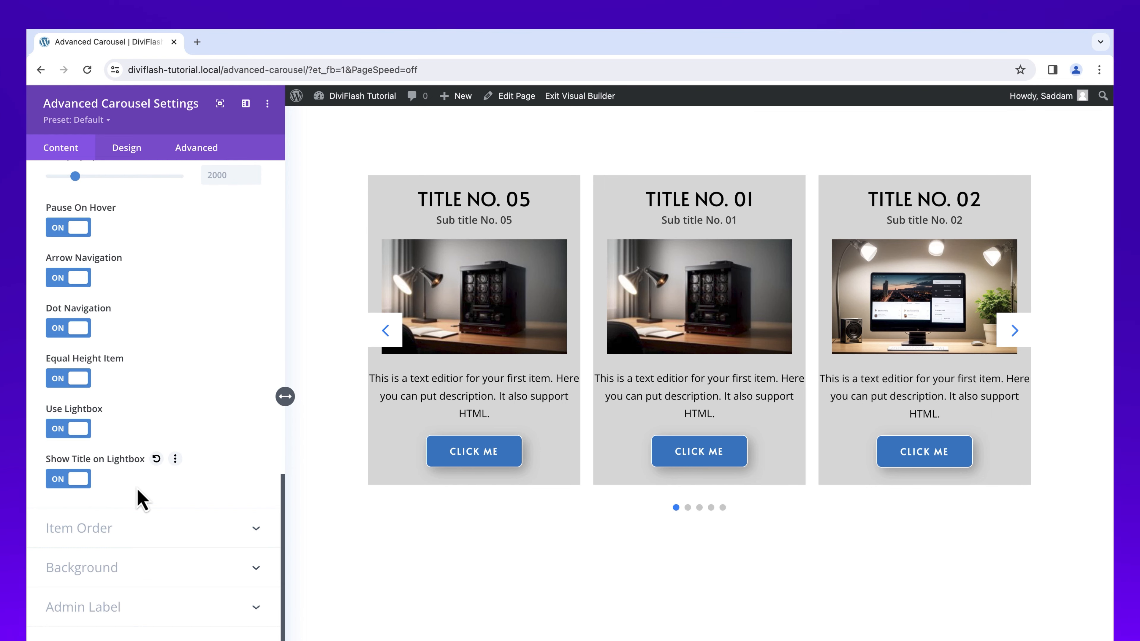
Step: Change the carousel type to Coverflow
scroll(219, 496, up, 15)
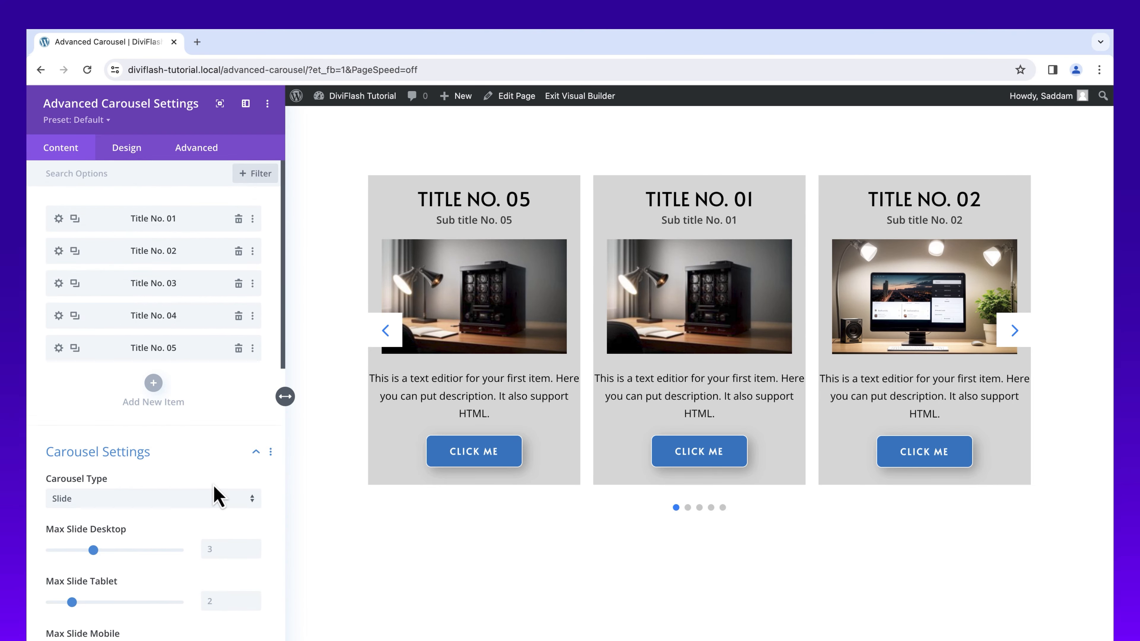
click(208, 499)
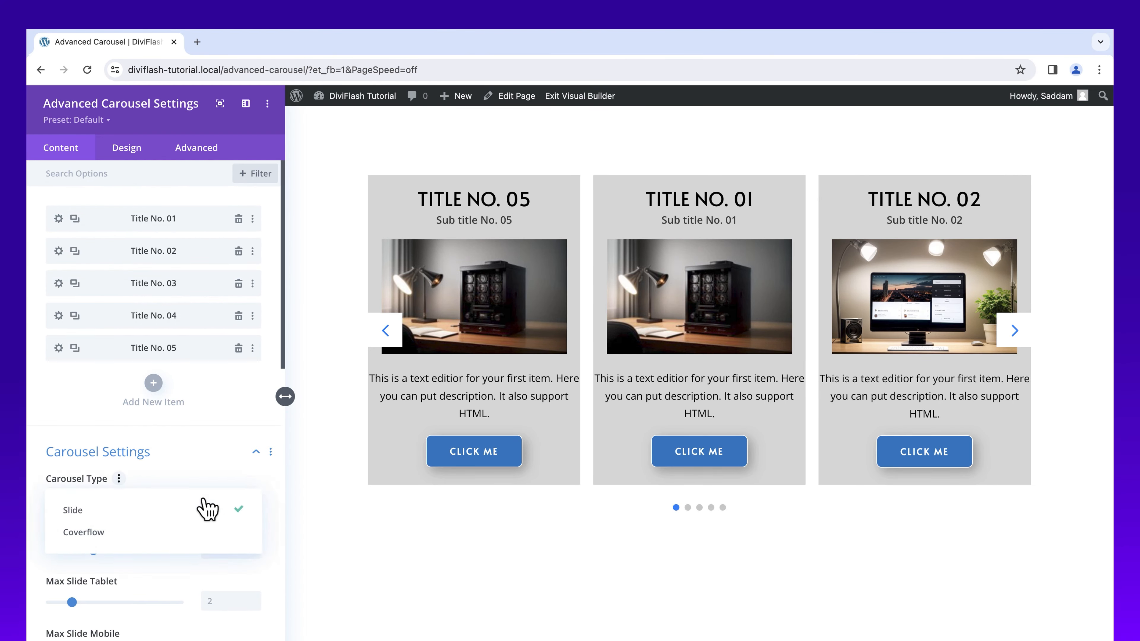
click(181, 535)
Step: Enable slide shadows in the coverflow's Advanced Settings and set the dark shadow color to blue #0c71c3
scroll(190, 485, down, 15)
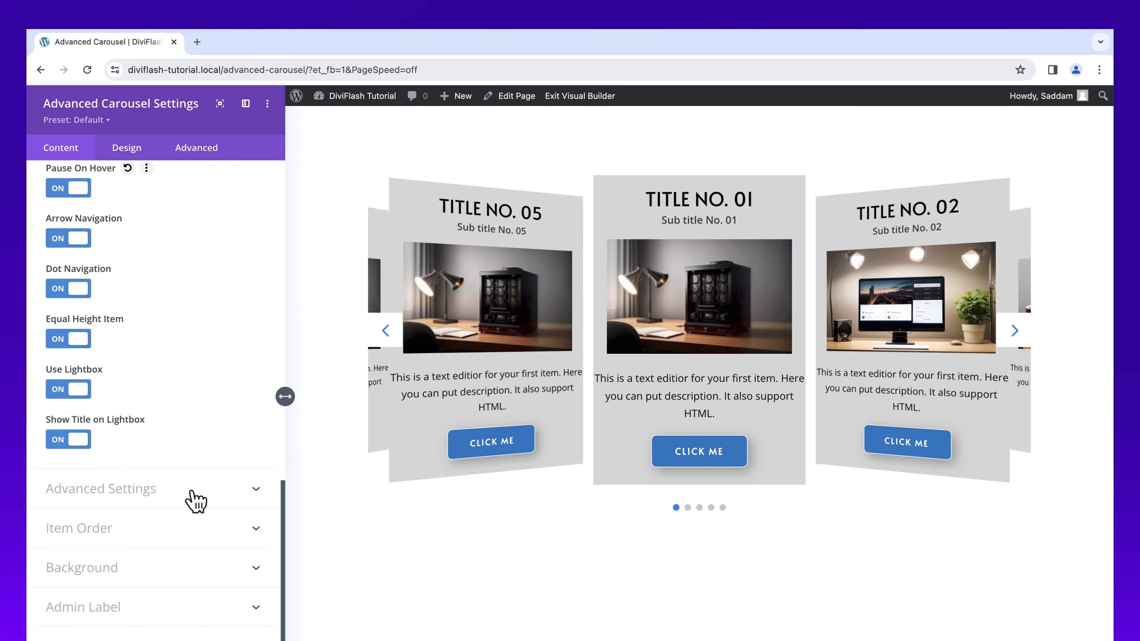
click(211, 499)
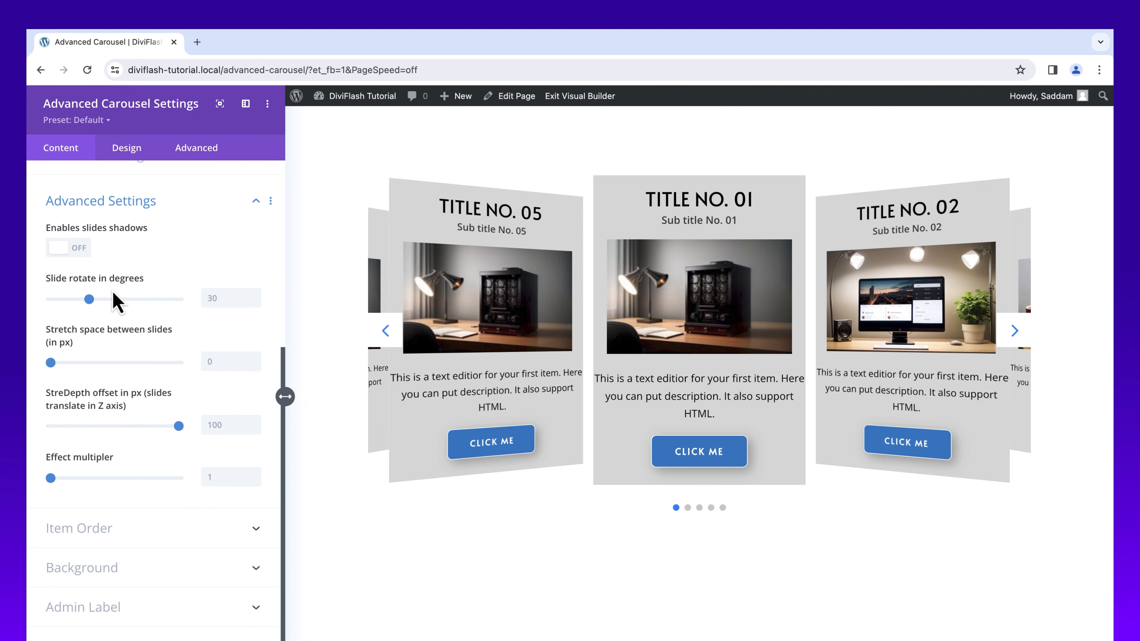
click(84, 252)
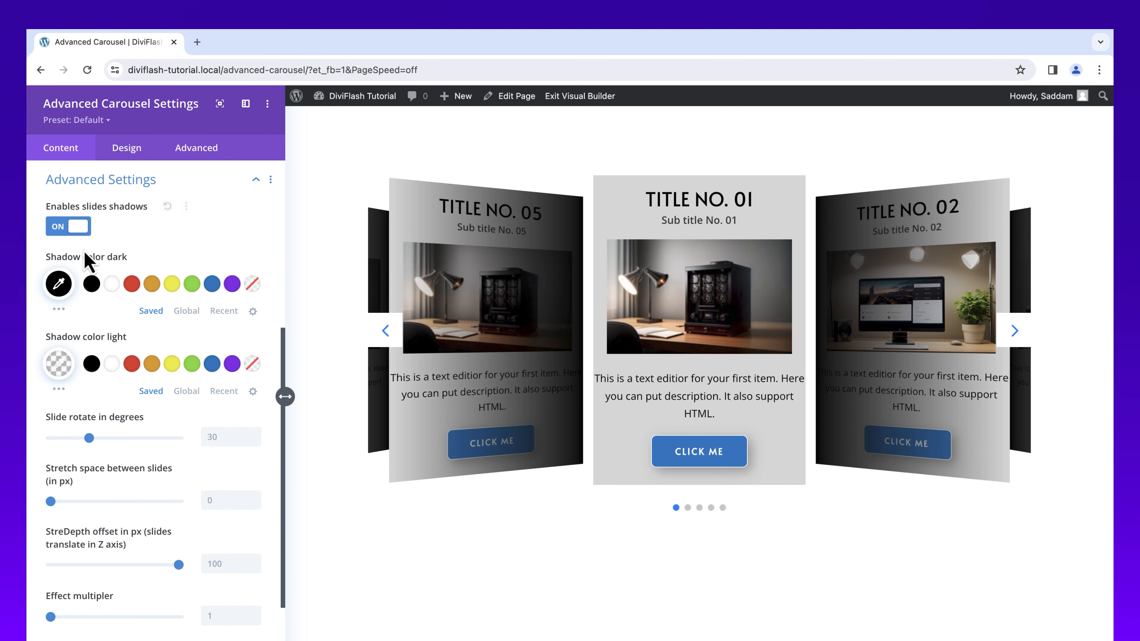
click(59, 310)
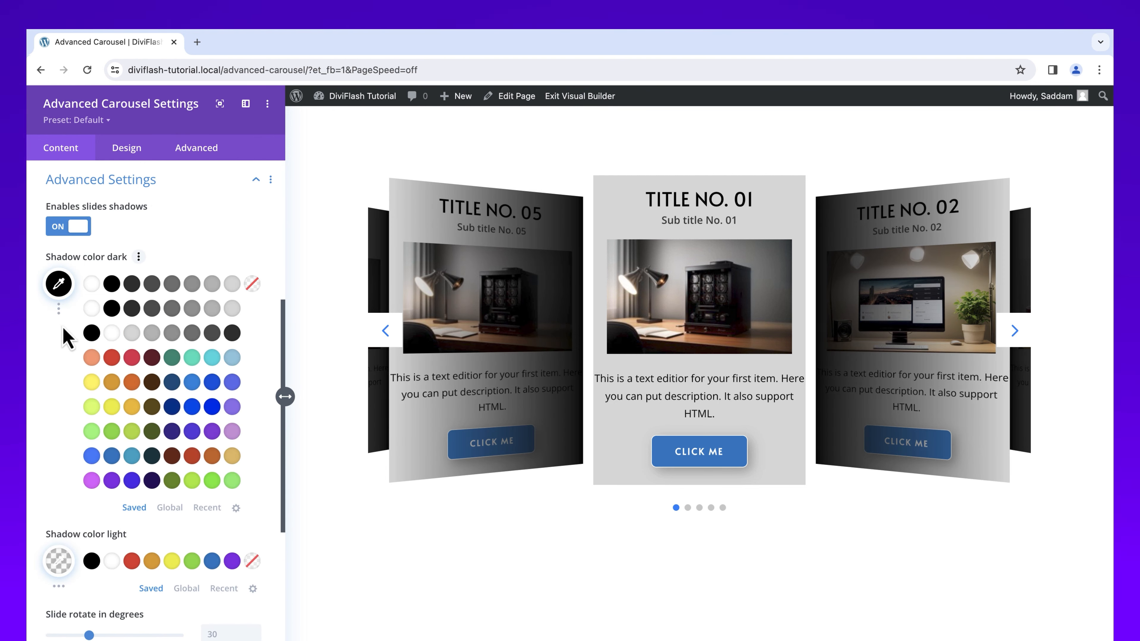
click(111, 457)
Step: Set the coverflow's slide rotation to 10 degrees, stretch space to 10, depth offset to 200 and effect multiplier to 2
click(221, 441)
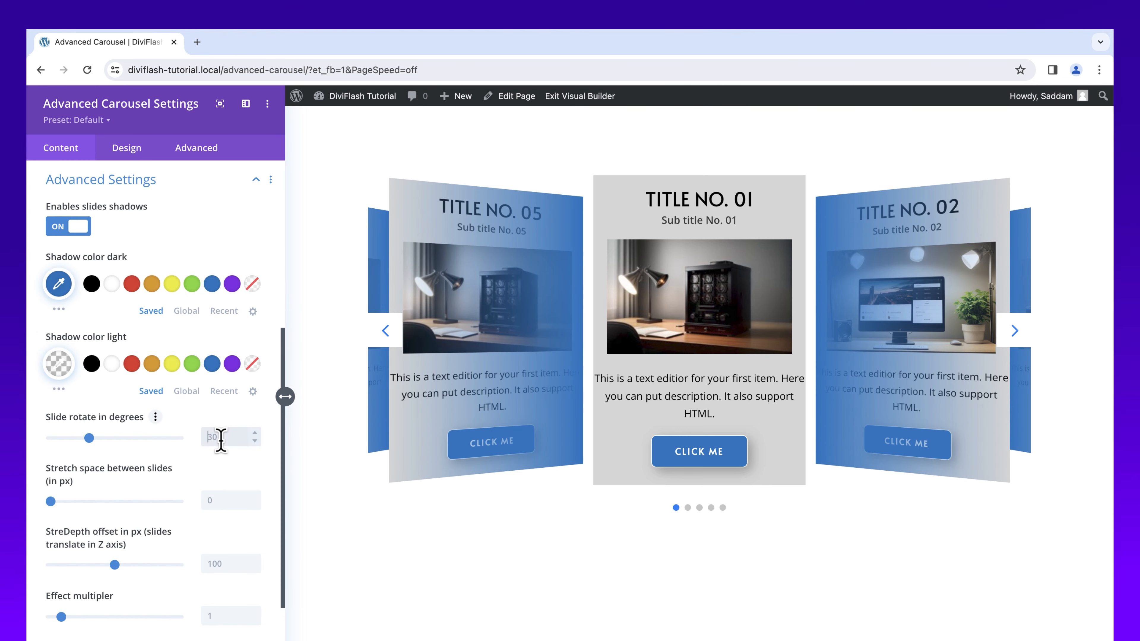
text(10)
click(221, 500)
text(1)
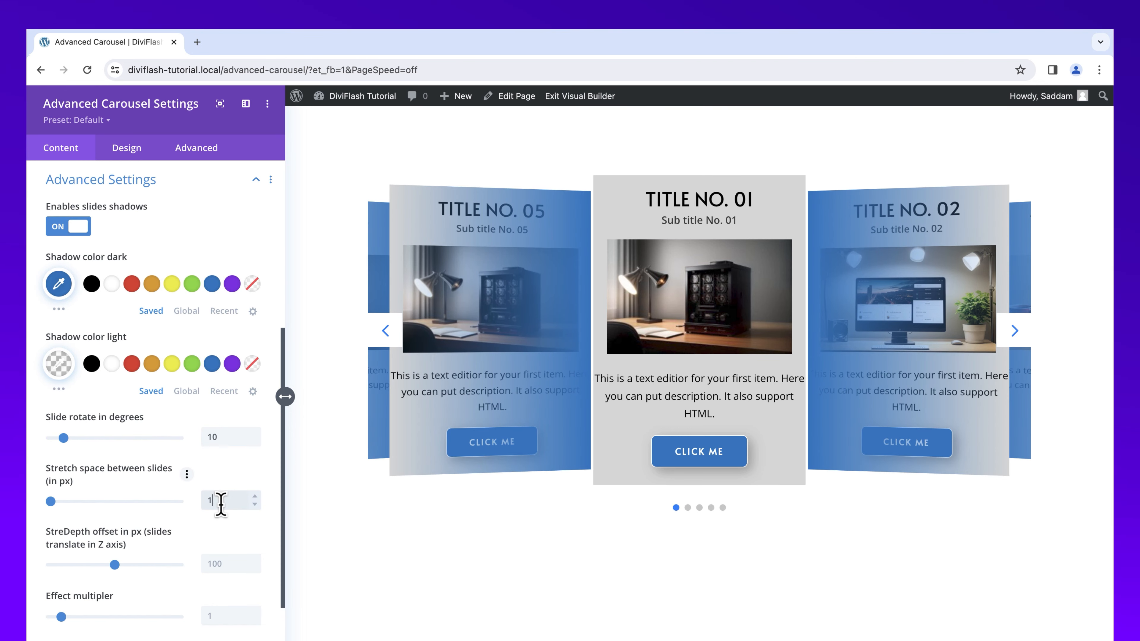
click(223, 564)
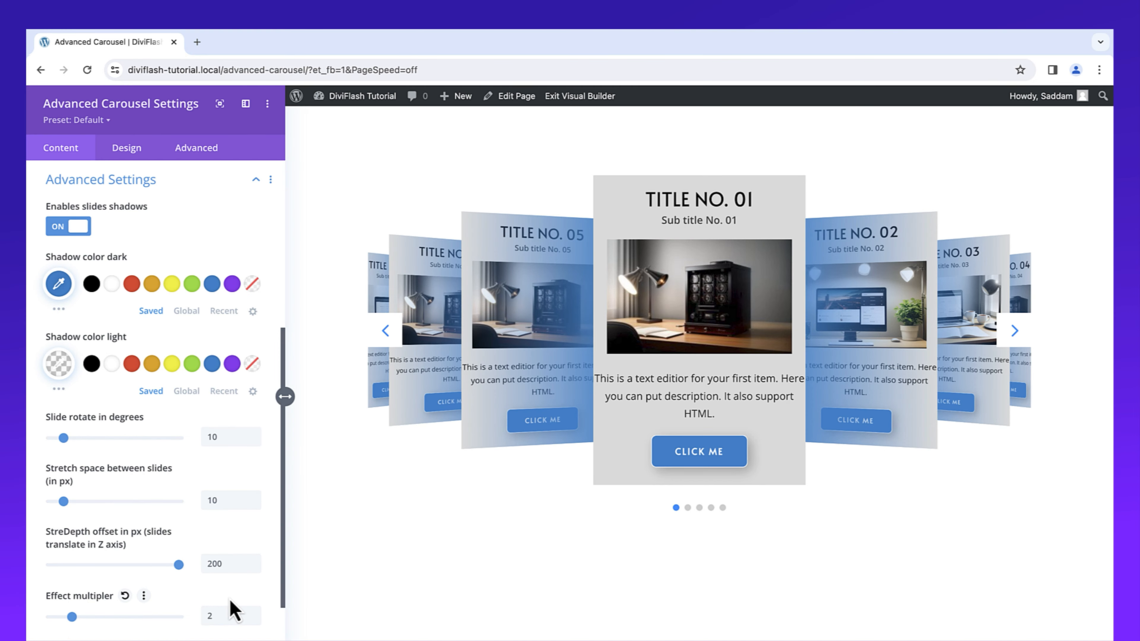
Step: Set the item order to title 1, sub title 2, image 3, content 4 and button 5
scroll(234, 602, down, 5)
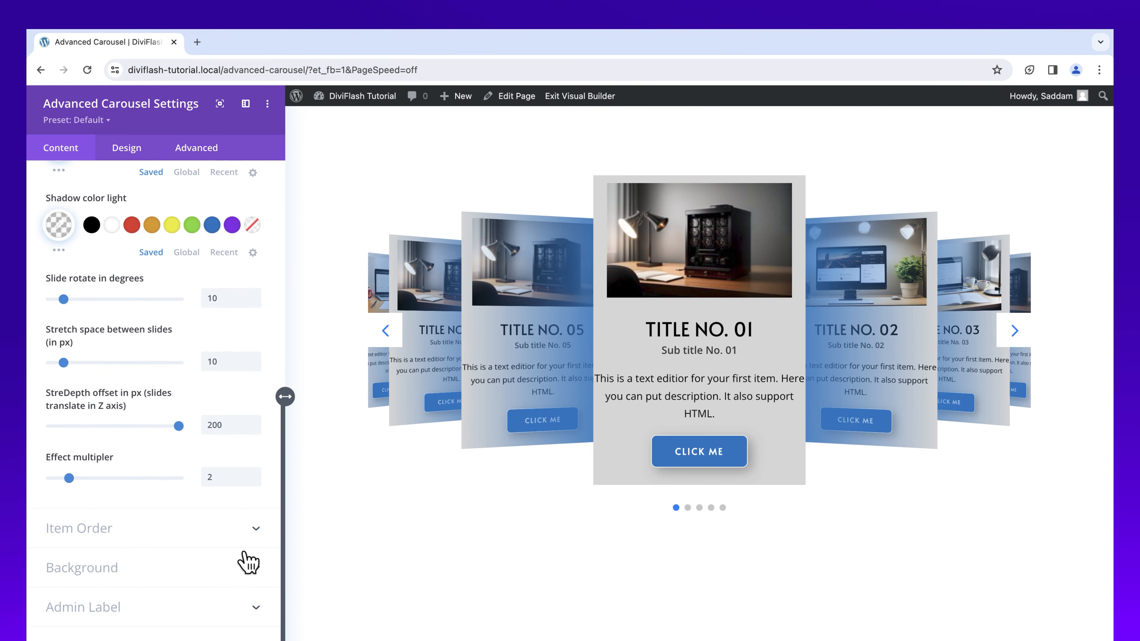
click(250, 532)
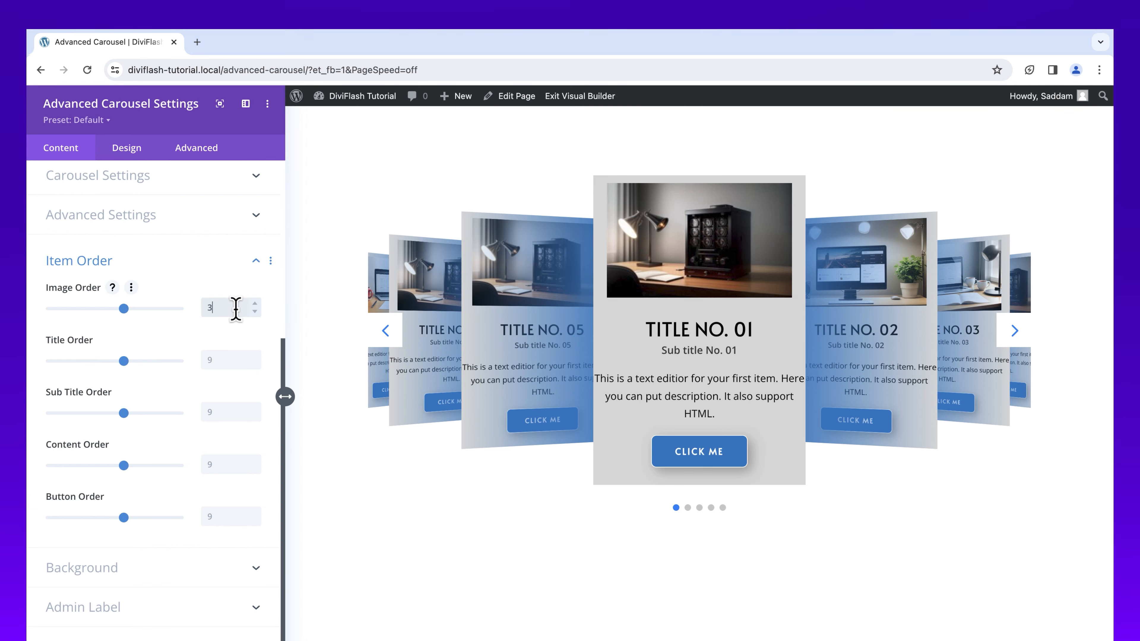
click(225, 360)
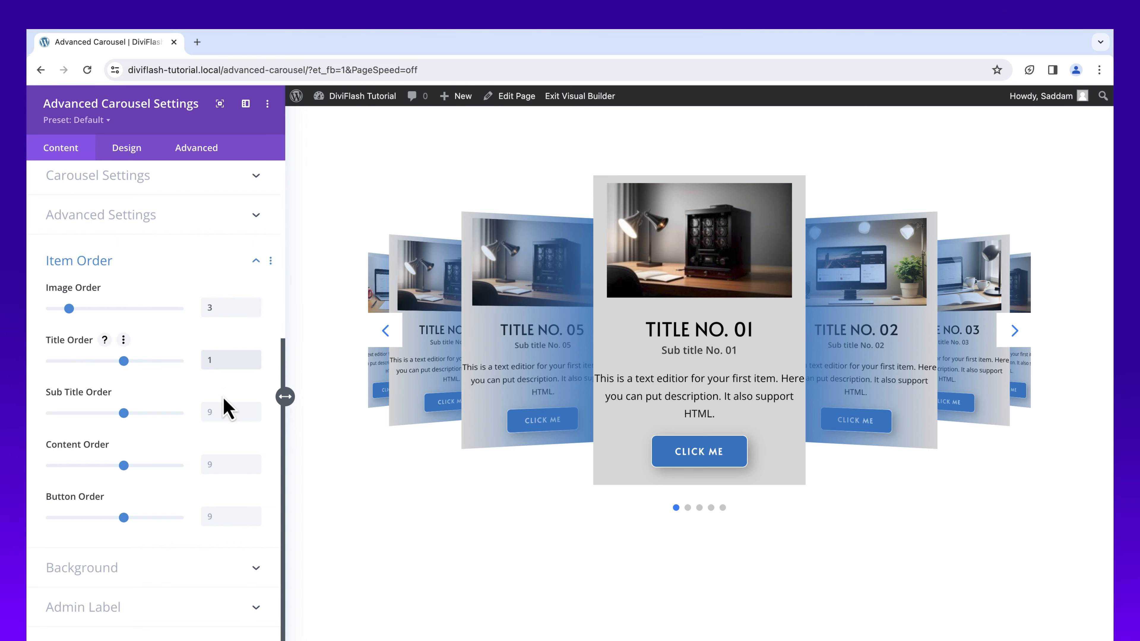
click(220, 411)
text(2)
click(220, 464)
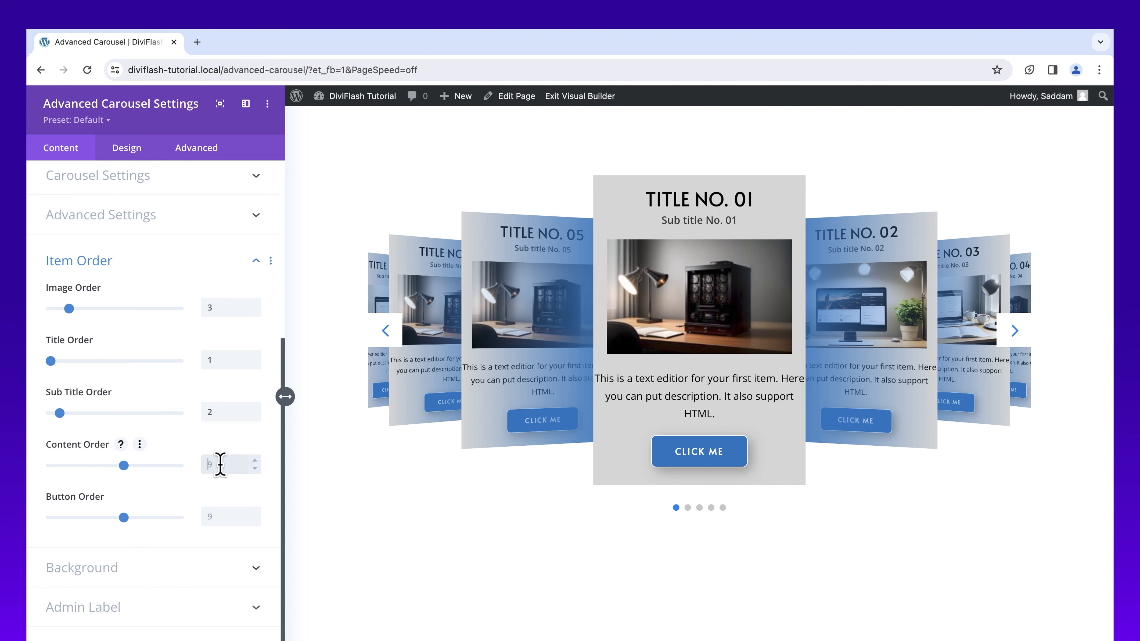
text(4)
click(216, 511)
text(5)
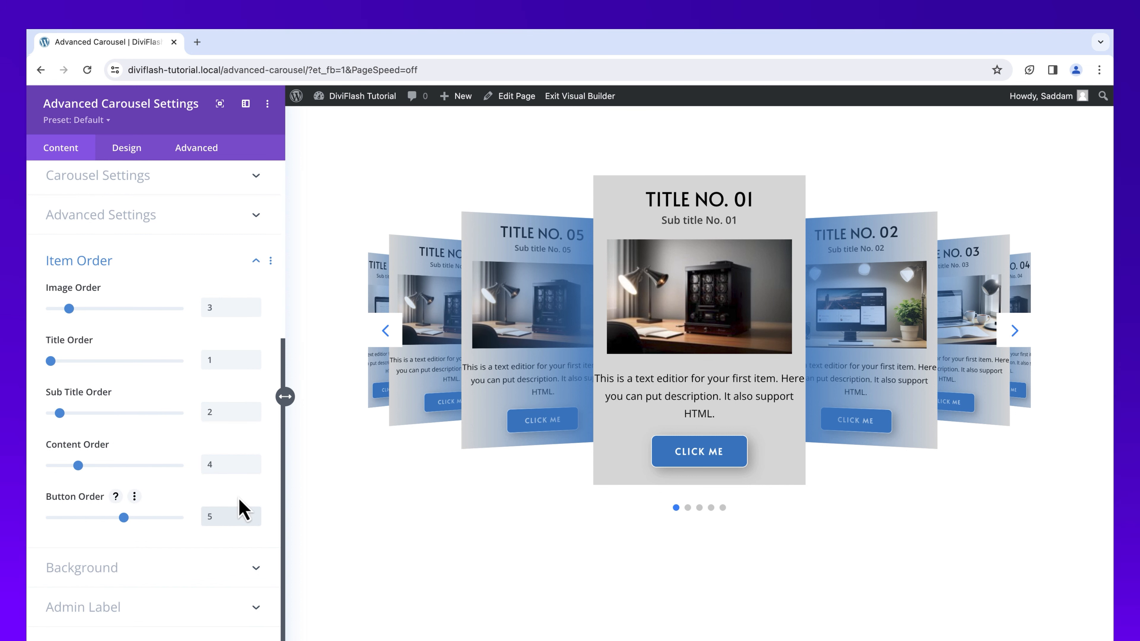
Step: Try the green #7cda24 as the carousel's background color, and remove it again
click(233, 574)
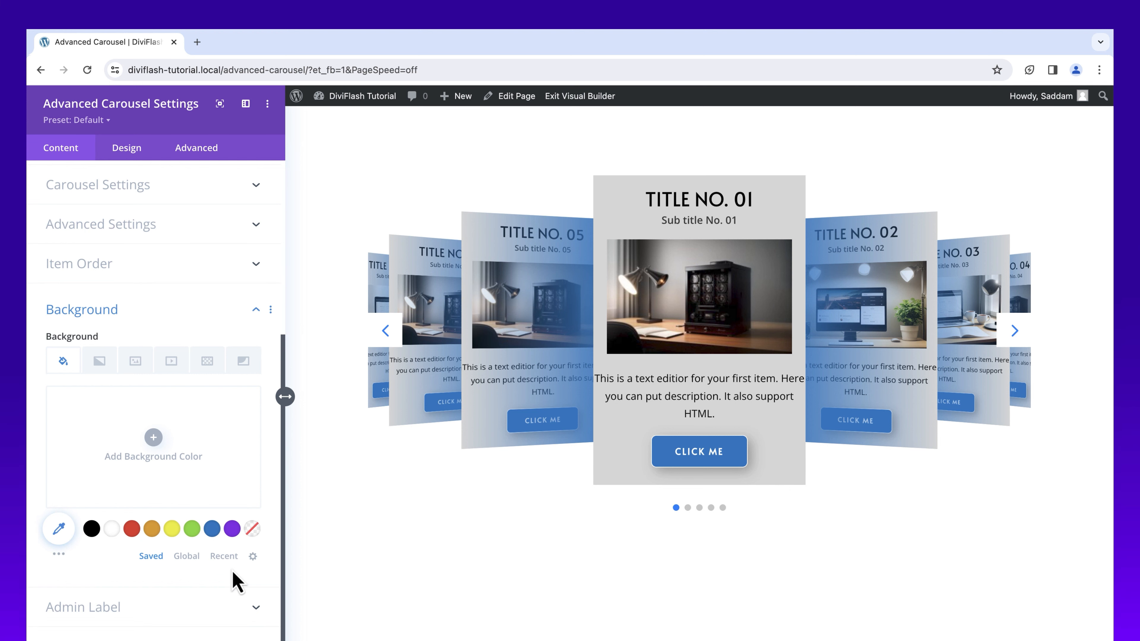
click(194, 529)
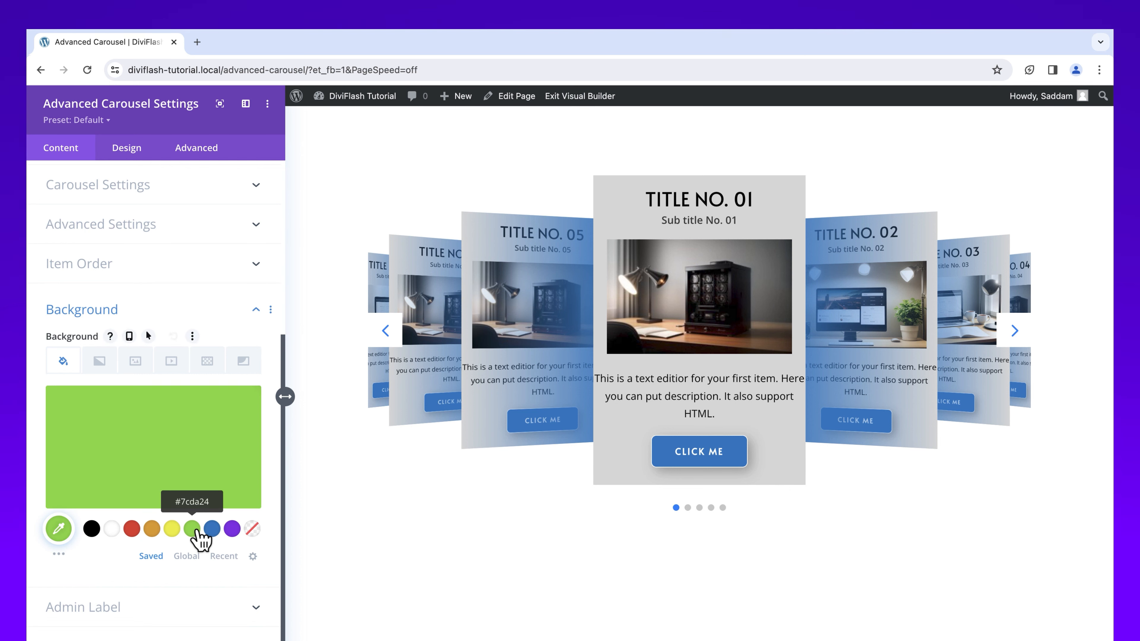
mouse_move(216, 474)
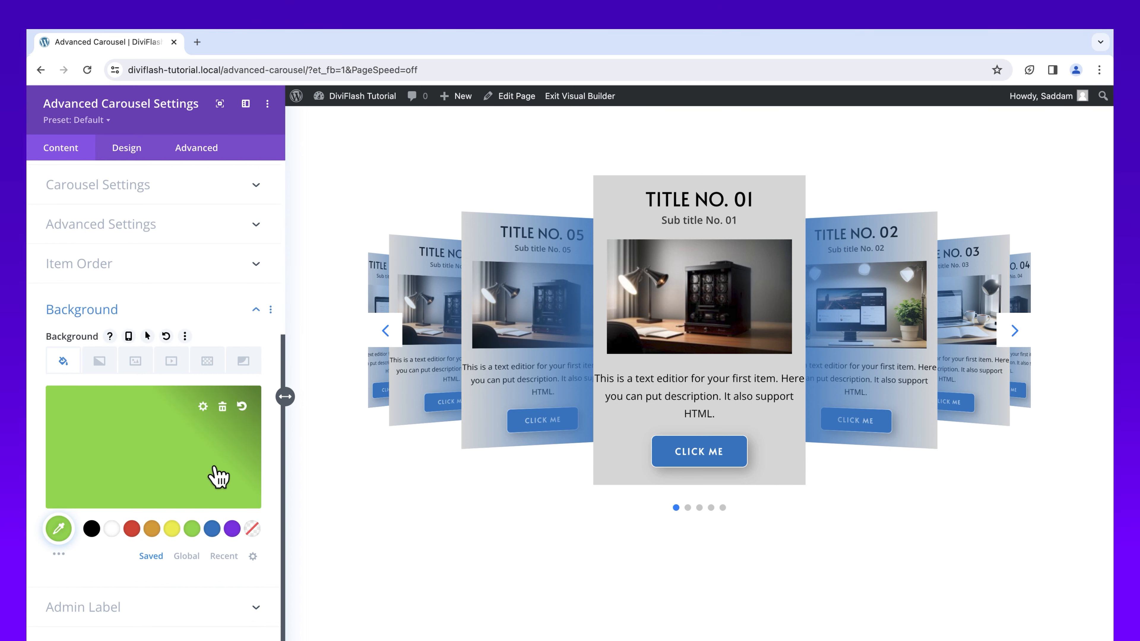
click(223, 406)
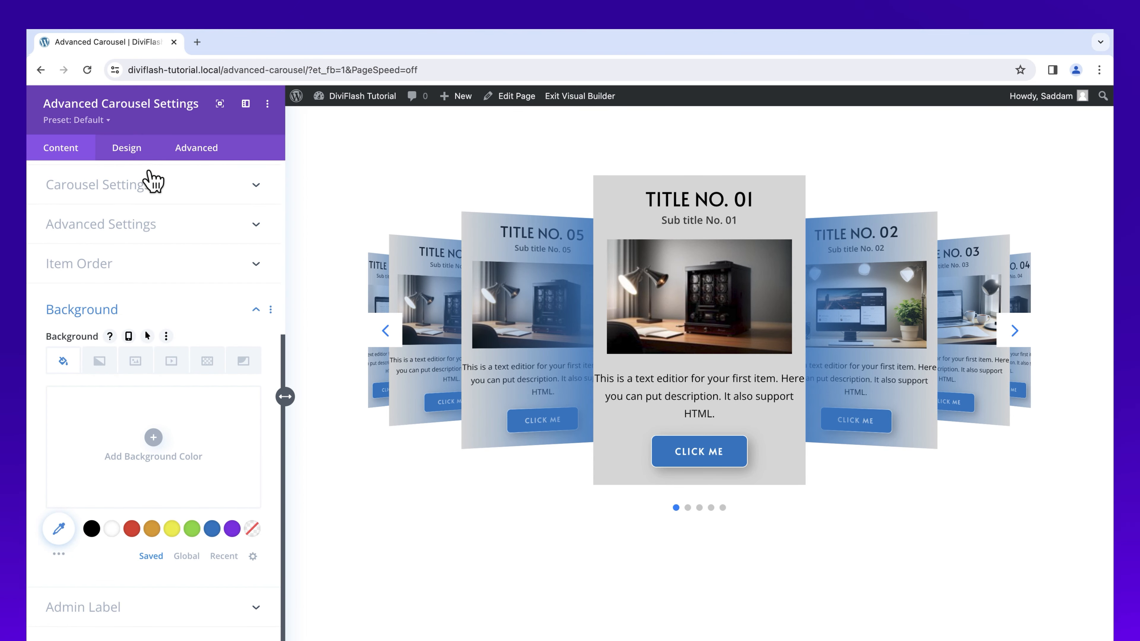
Step: Examine the carousel's design options for the title, sub title and content
click(133, 153)
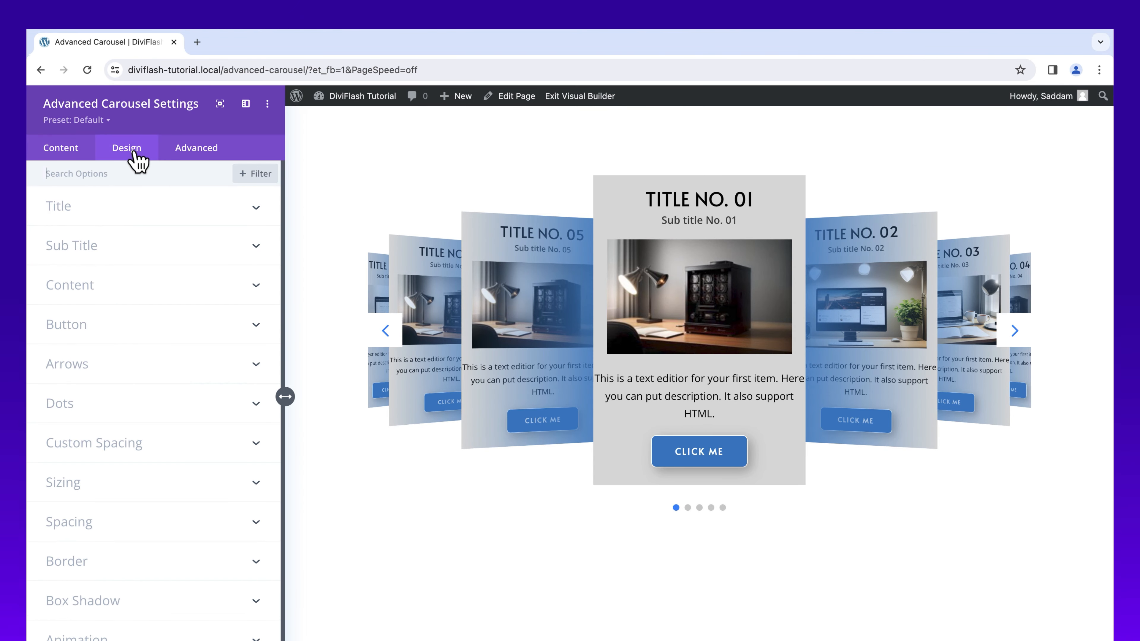
click(148, 216)
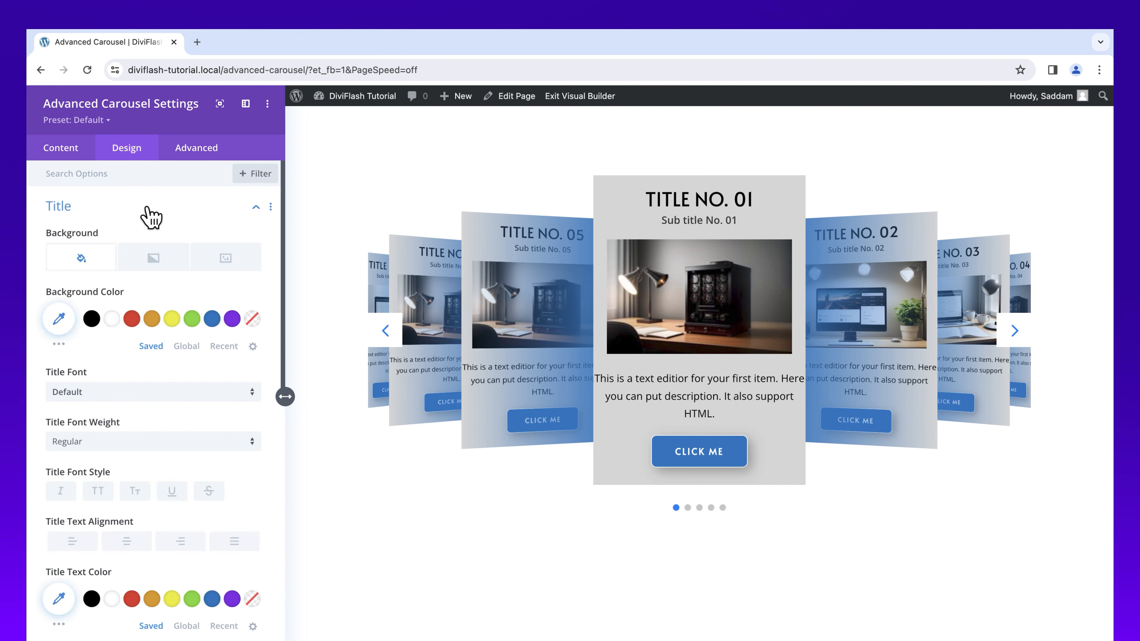
click(149, 215)
click(149, 250)
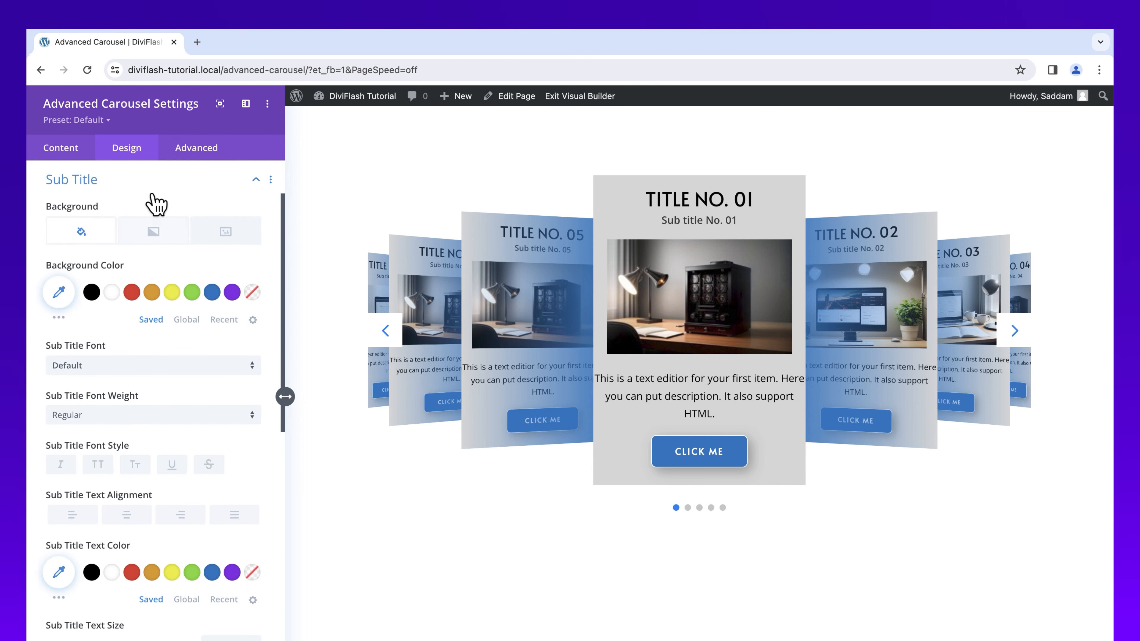
click(157, 196)
click(142, 250)
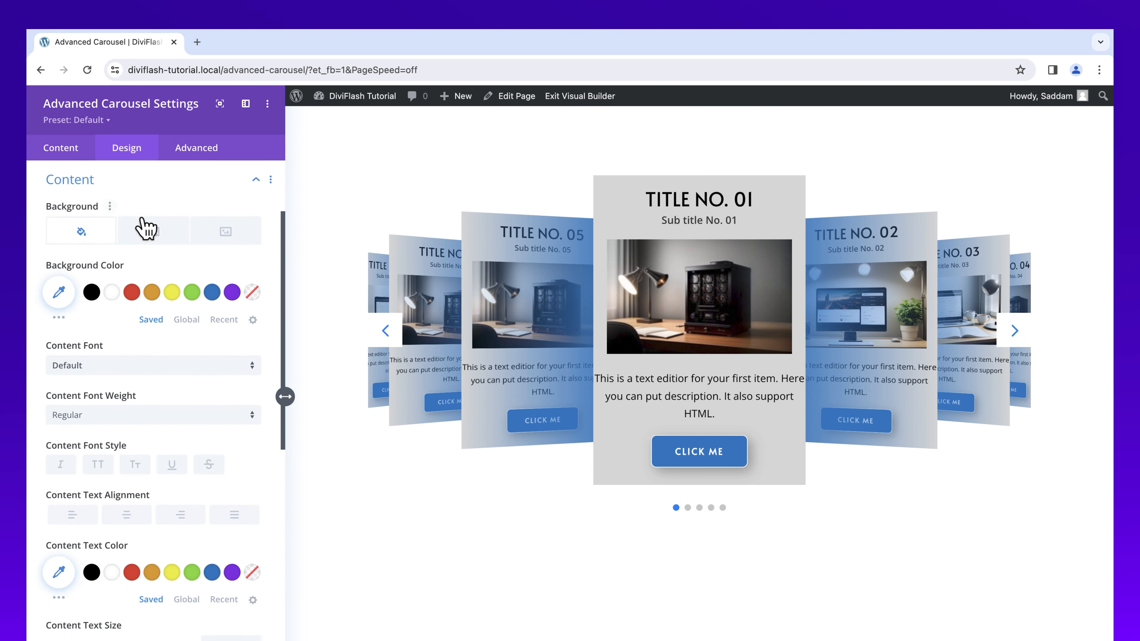
click(148, 188)
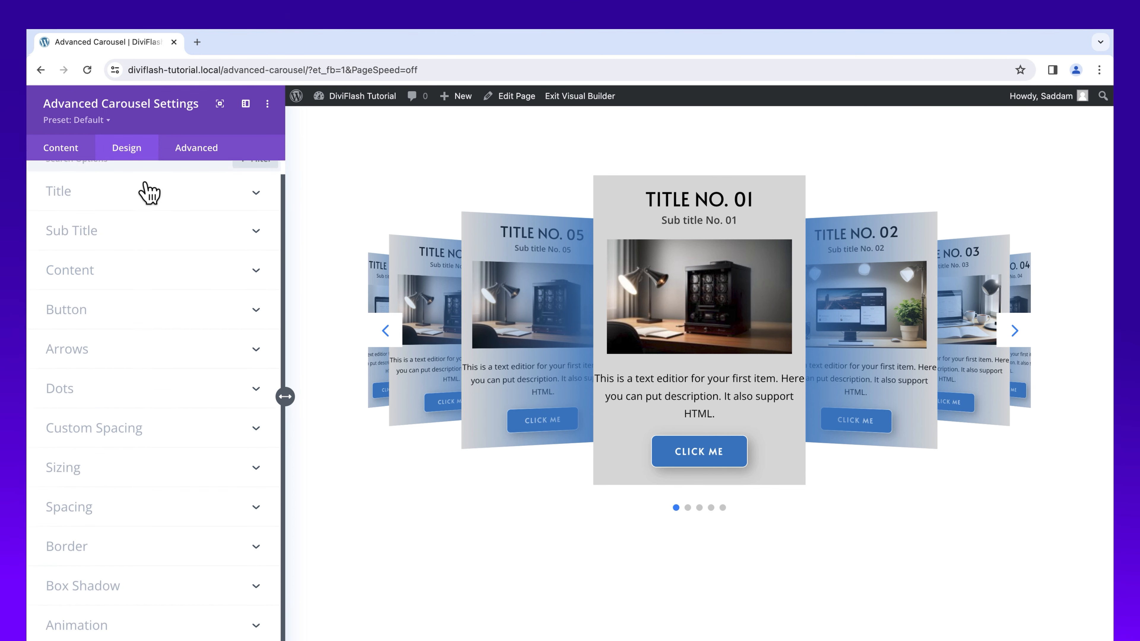
Step: Make the carousel's buttons full width and set the button wrapper's left and right padding to 34px
click(209, 327)
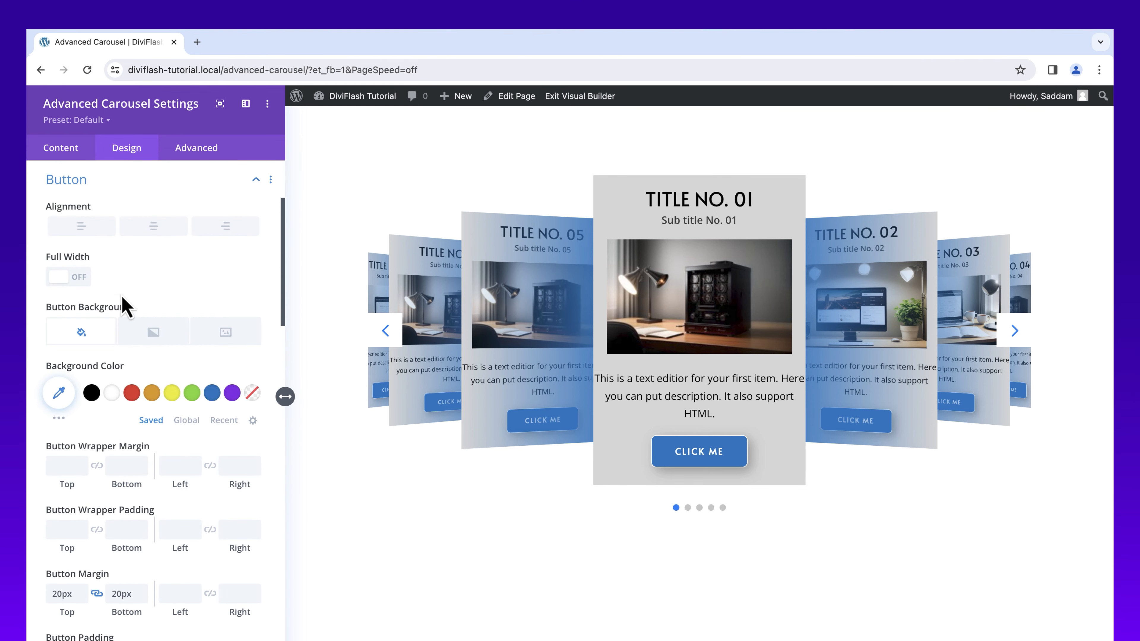
click(80, 278)
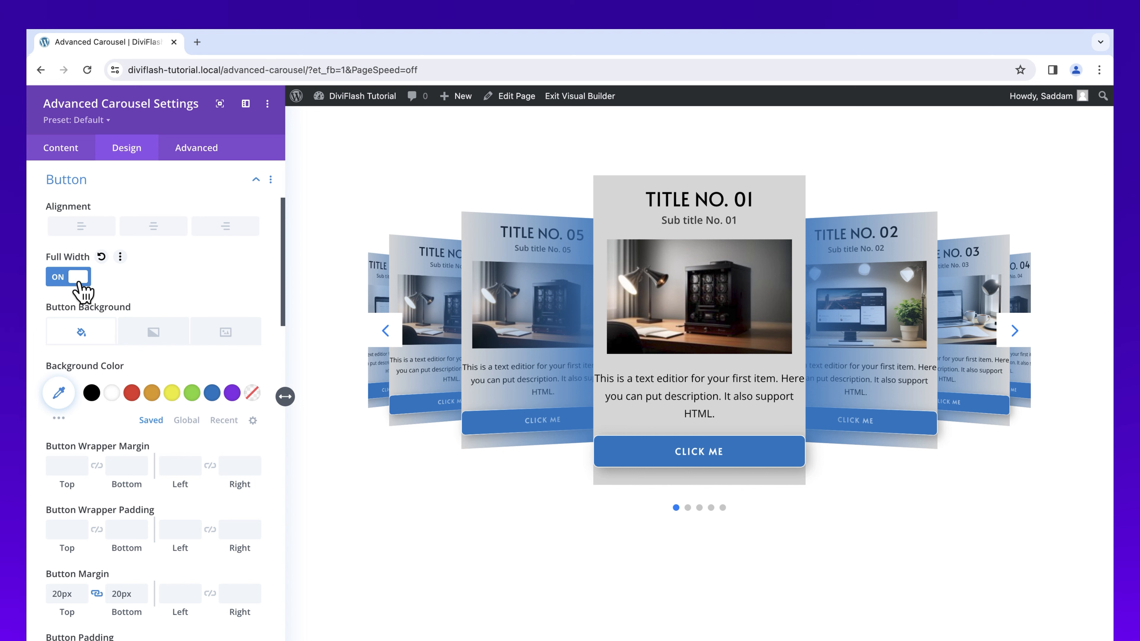
click(176, 530)
text(34)
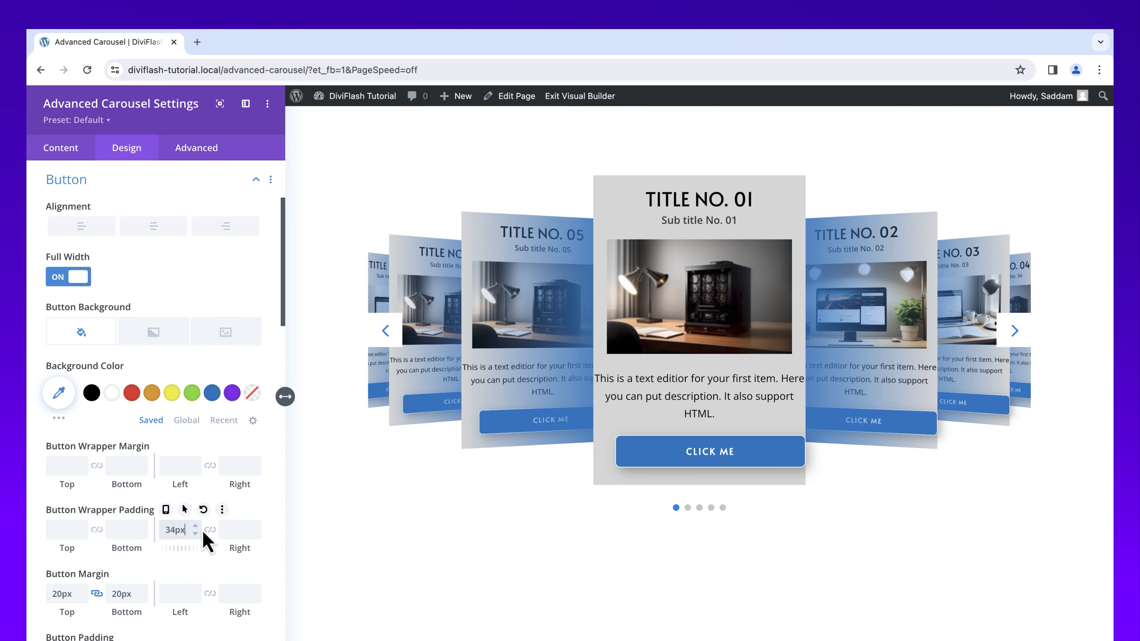
click(209, 530)
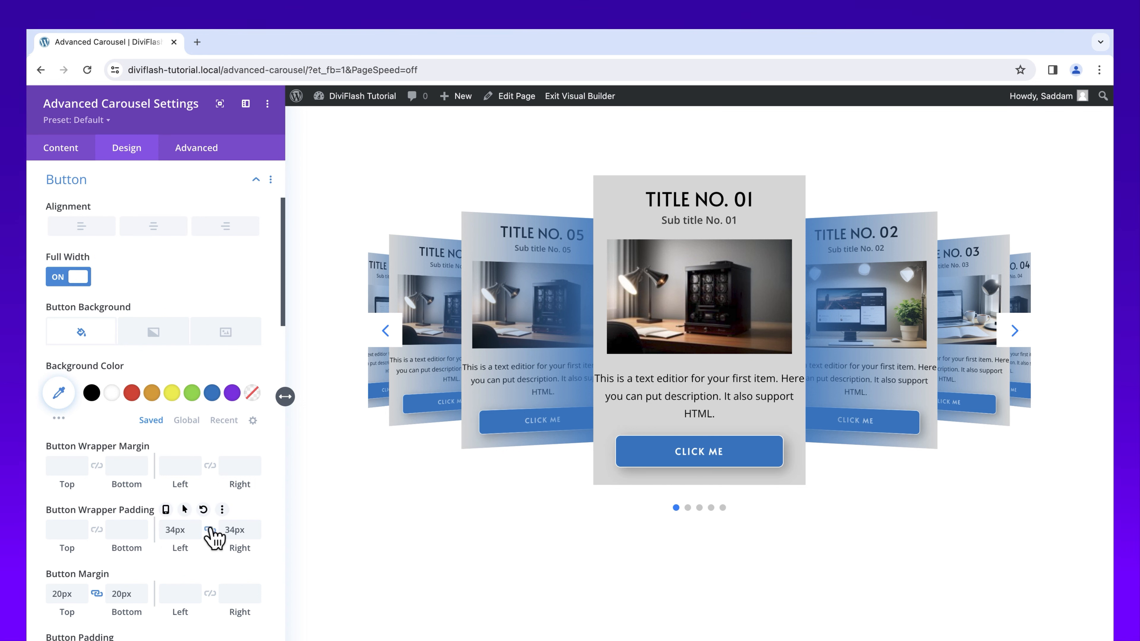
click(148, 189)
Step: Check the Arrow Navigation option in the carousel's content settings
click(145, 343)
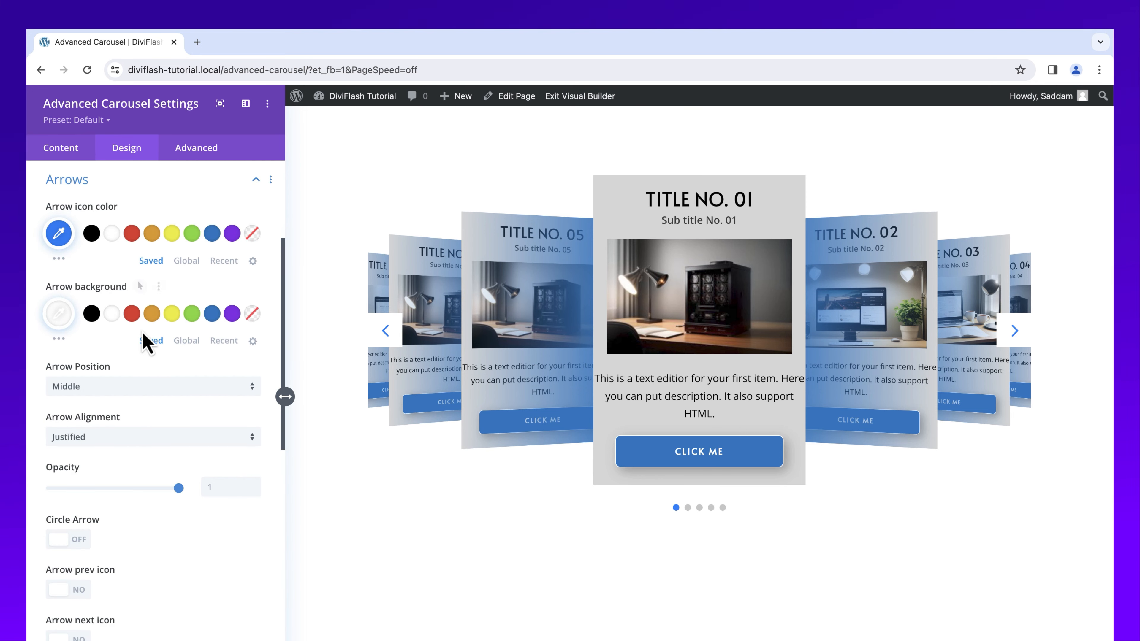
click(72, 149)
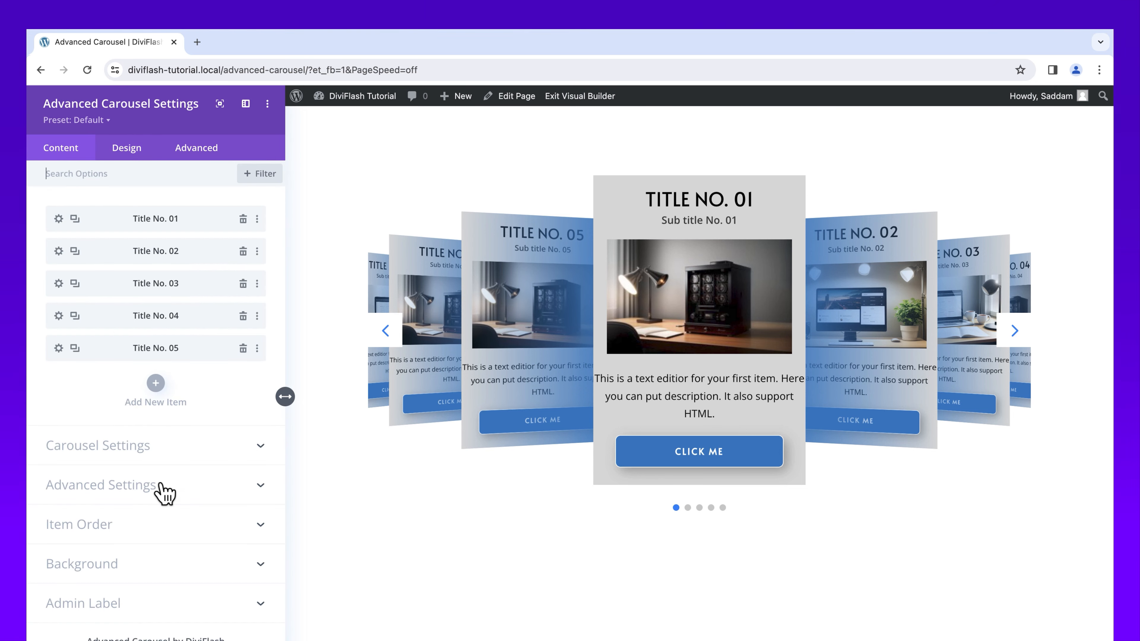
click(178, 455)
scroll(178, 467, down, 8)
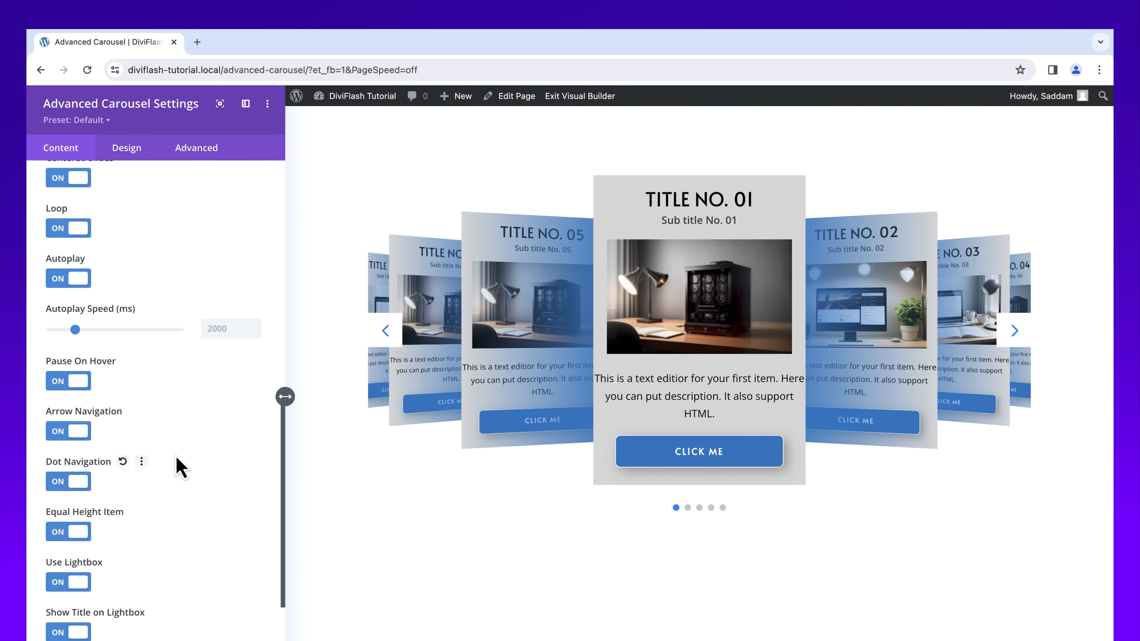
click(133, 153)
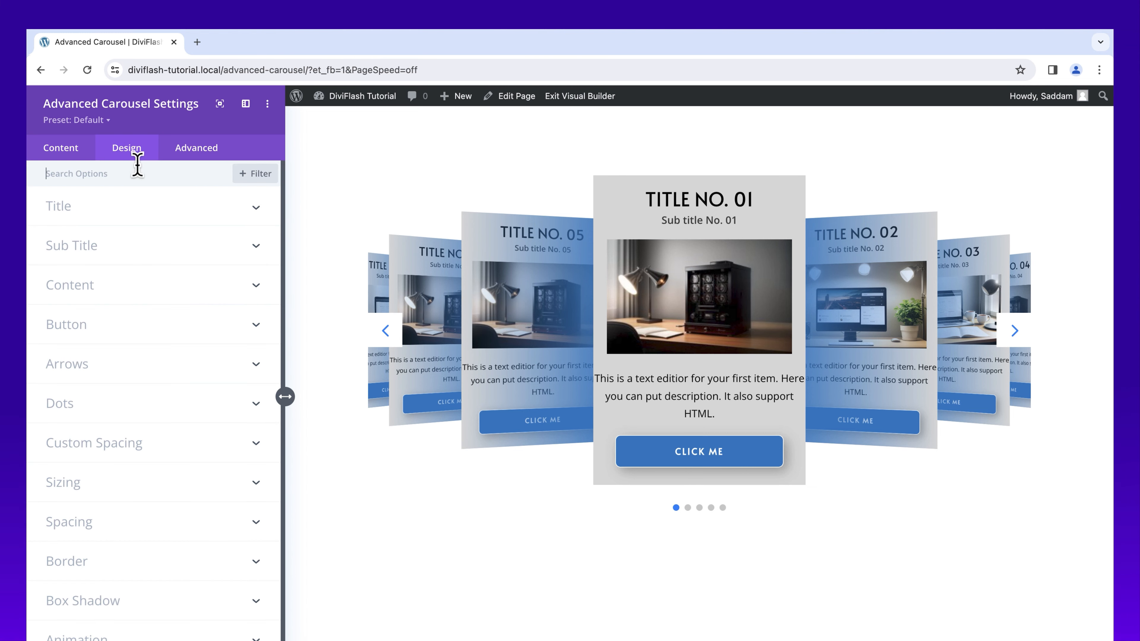
Step: Give the navigation arrows a blue background and a white #ffffff icon color
click(135, 369)
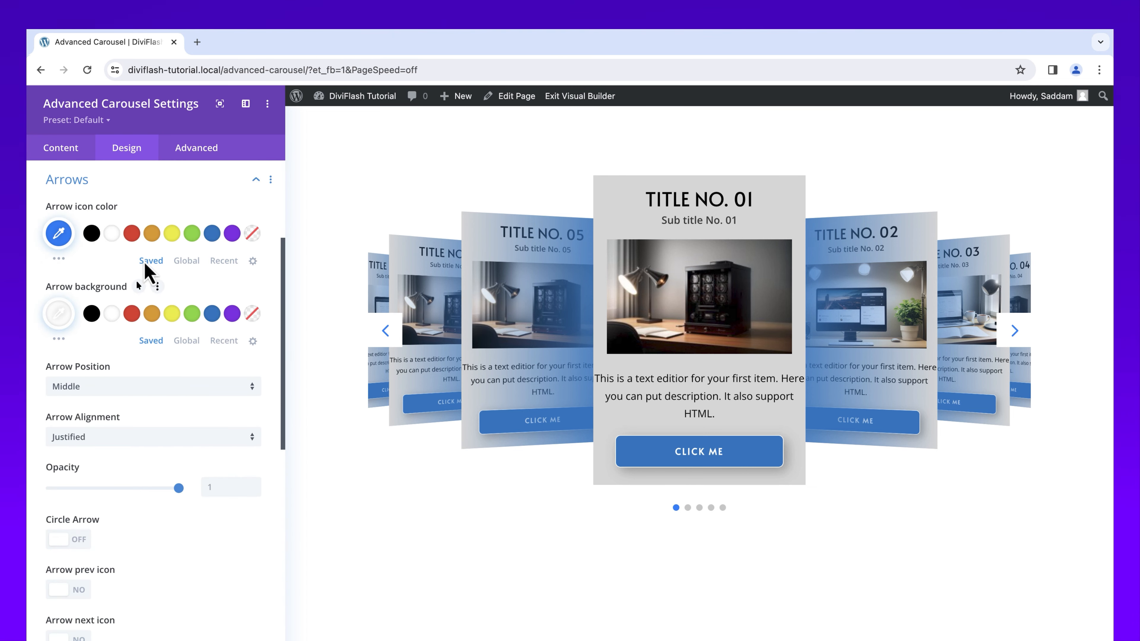
click(212, 313)
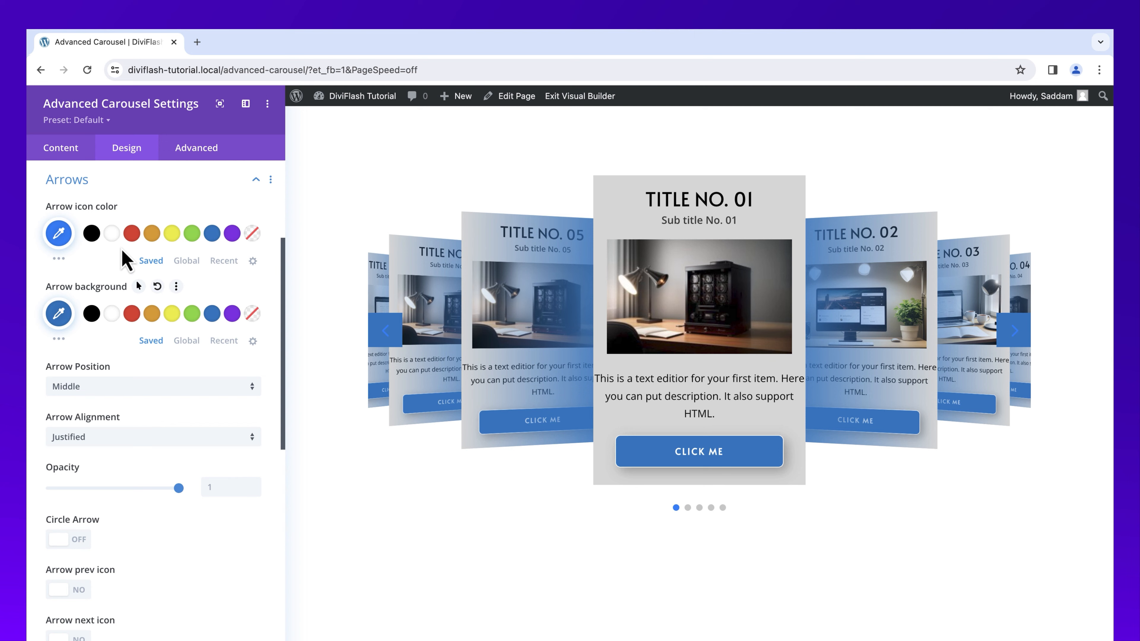
click(112, 234)
Step: Set the arrow position to Top and the arrow alignment to Center
click(132, 398)
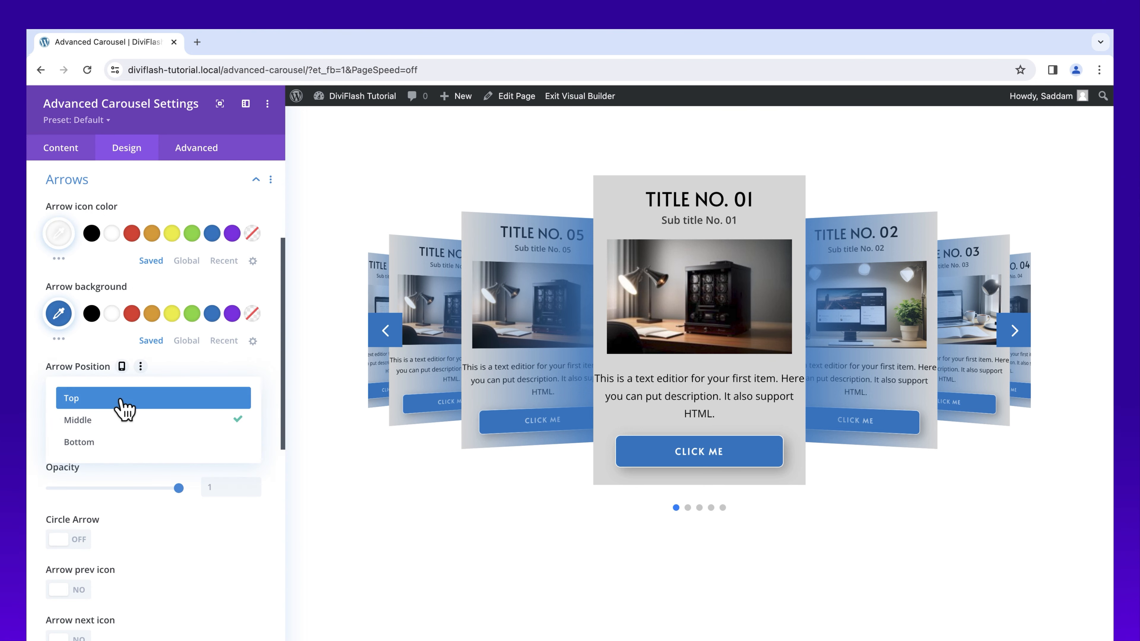
click(131, 394)
click(135, 444)
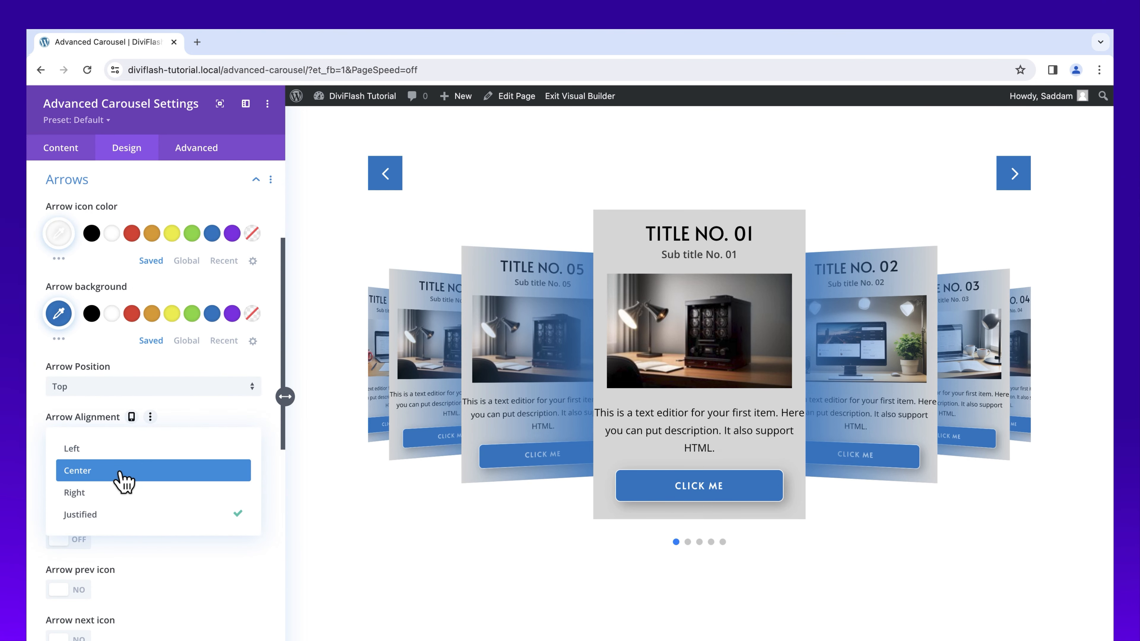
click(123, 472)
Step: Use custom solid triangle icons for the previous and next arrows, each with a 32px icon size
drag(283, 438, 288, 603)
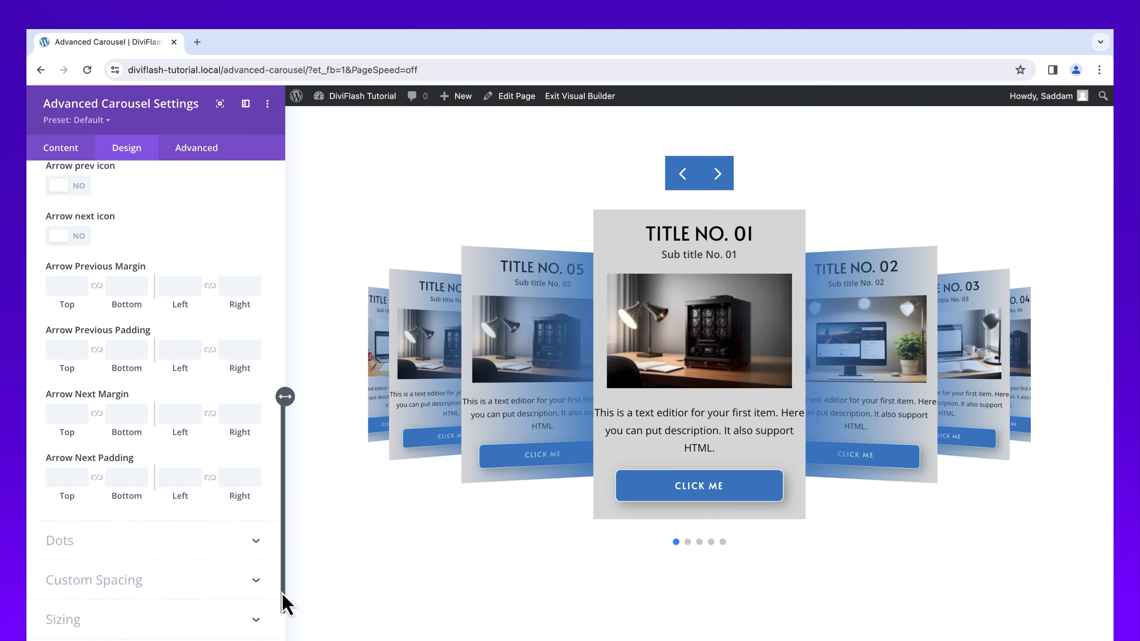
click(83, 196)
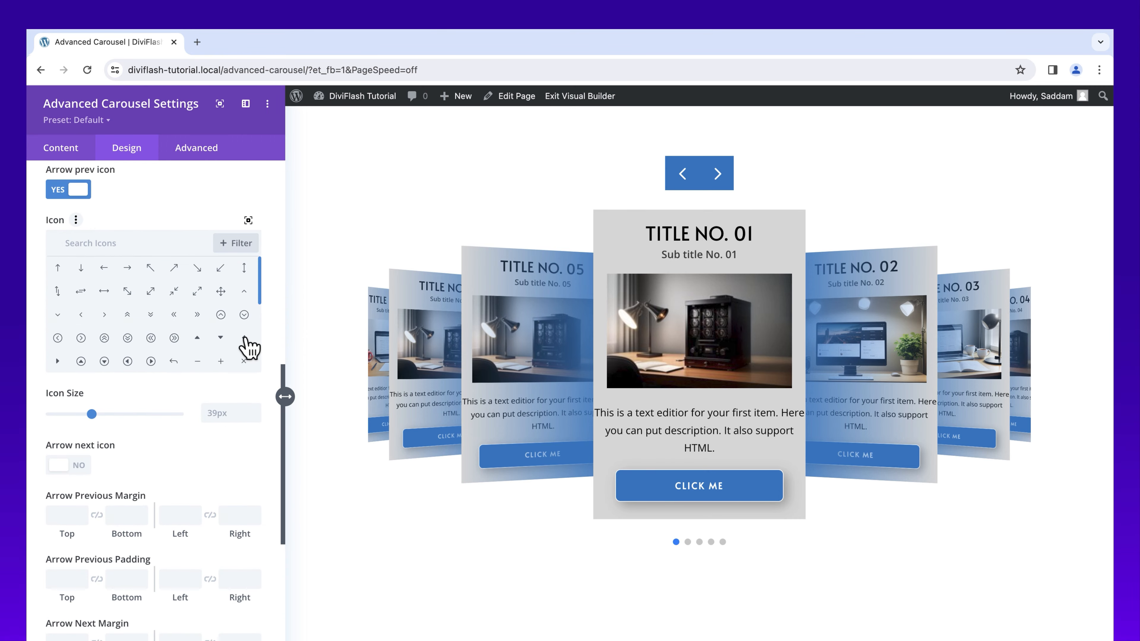
click(244, 337)
click(228, 412)
text(32)
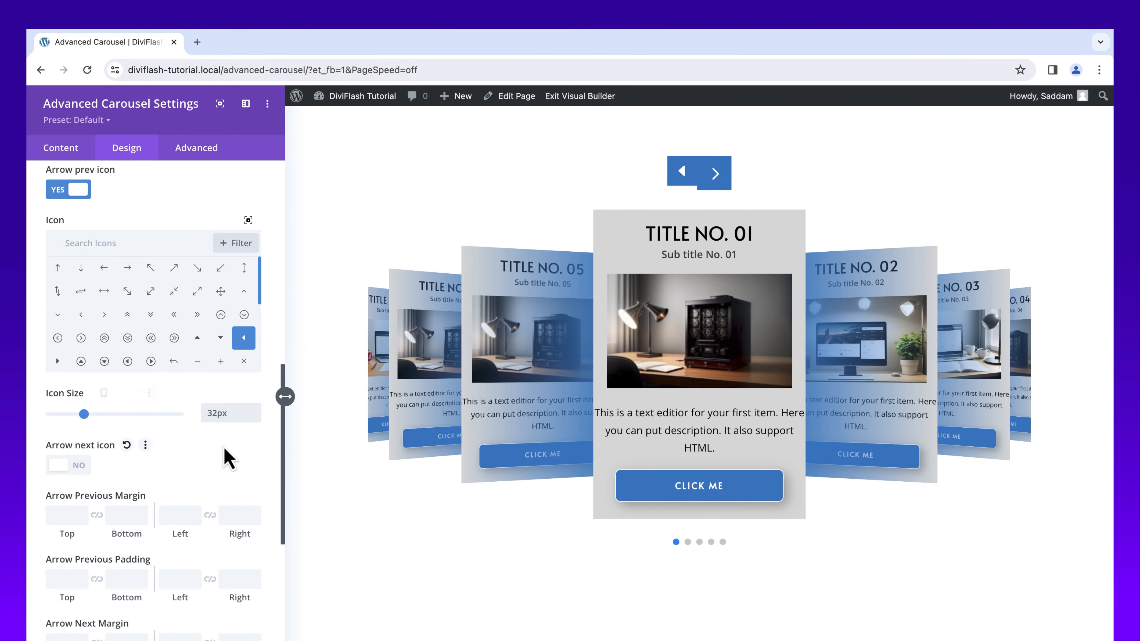
click(83, 467)
Step: Set the previous arrow's right margin to 22px and its padding to 12px on all four sides
drag(284, 463, 270, 582)
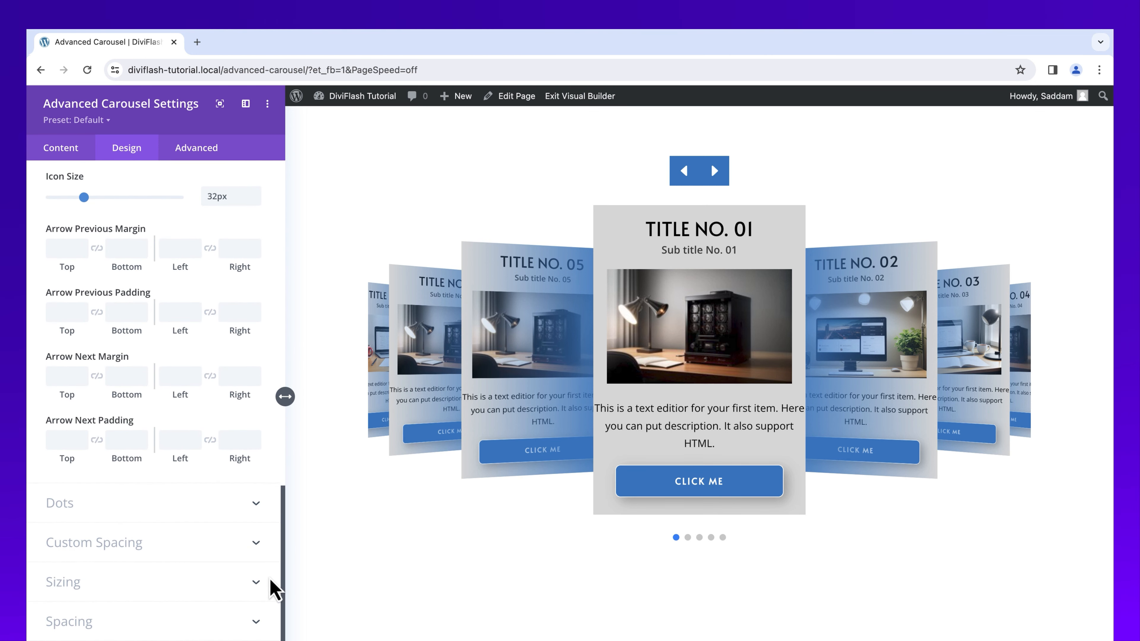
click(236, 248)
text(22)
click(61, 313)
text(12)
click(98, 313)
click(178, 313)
text(12)
click(211, 313)
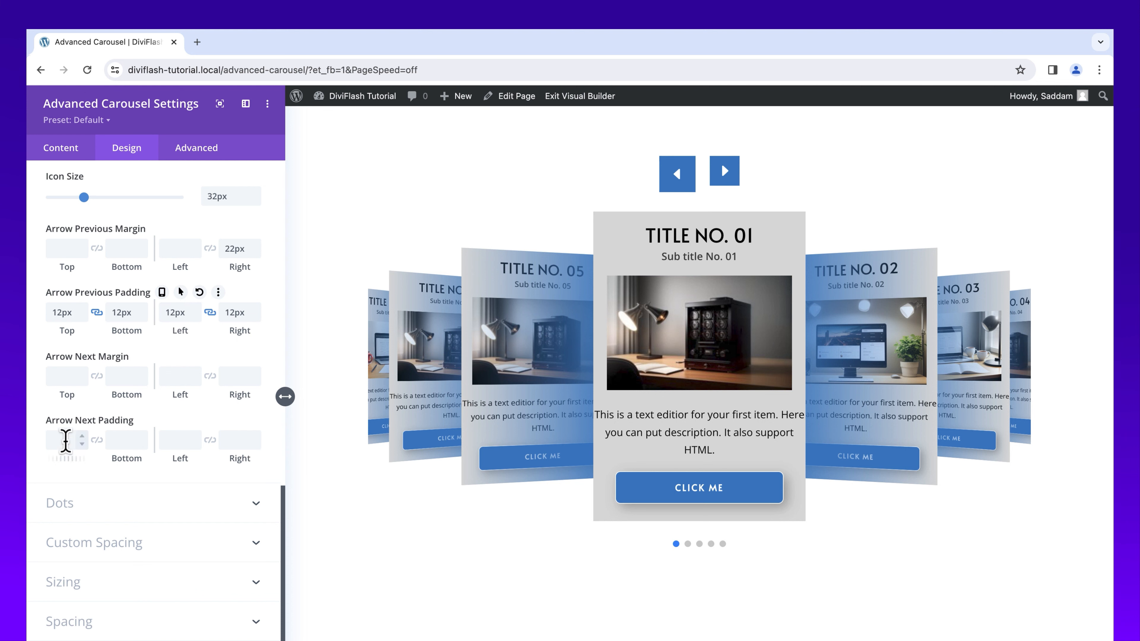
Step: Set the next arrow's padding to 12px on all four sides
click(65, 440)
text(12)
click(97, 440)
Step: Check the dots' design options and the Dot Navigation option in the carousel's content settings
scroll(166, 530, down, 3)
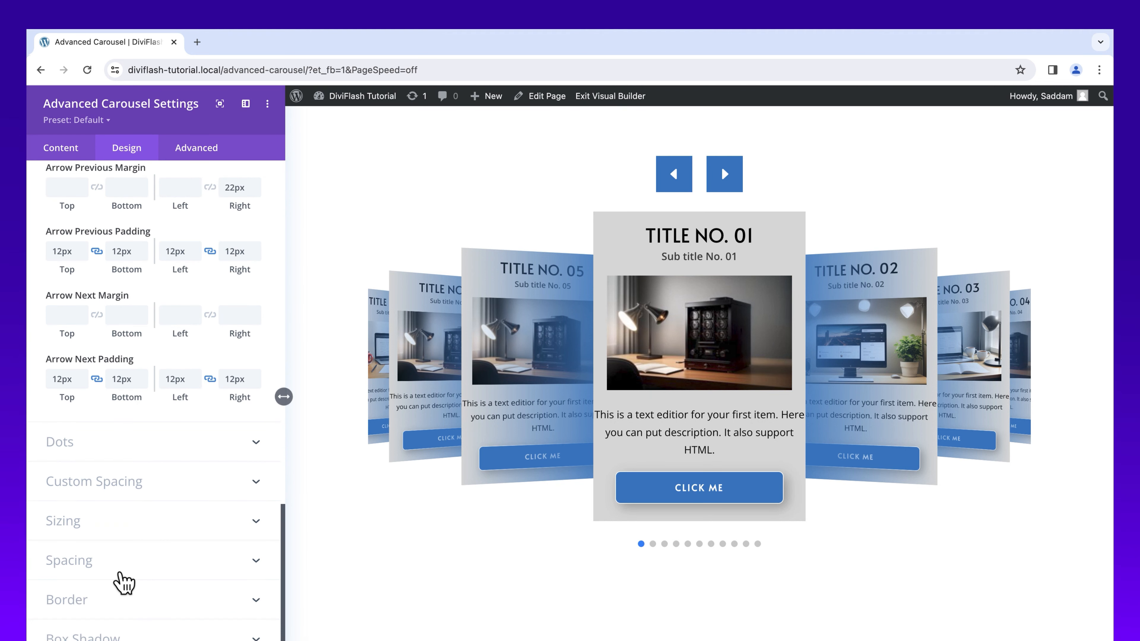
click(140, 457)
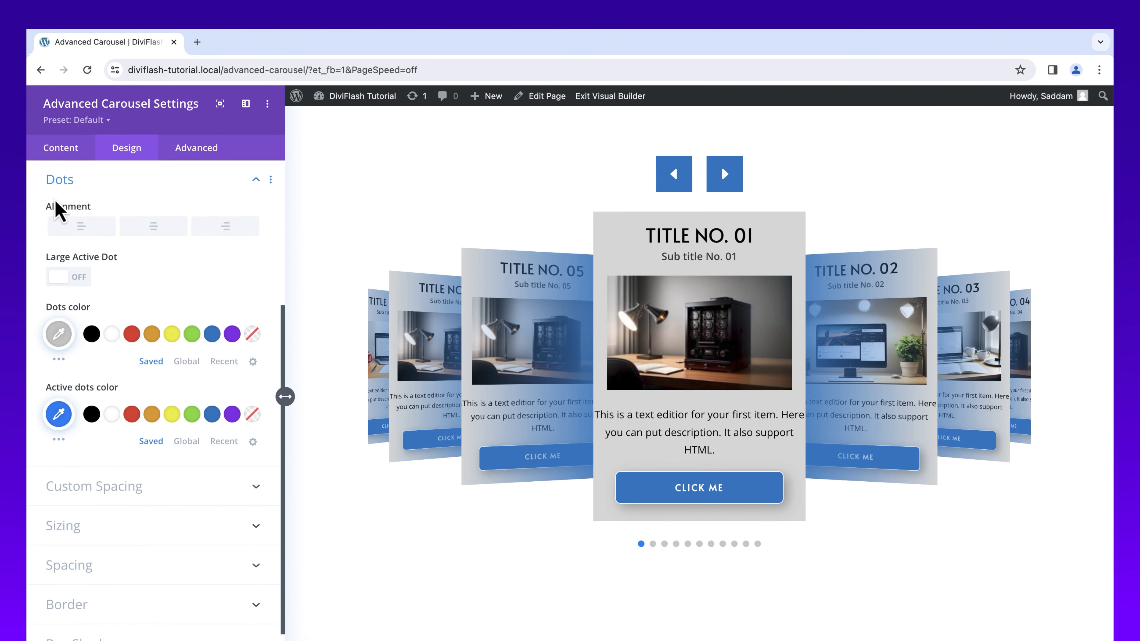
click(61, 151)
click(148, 445)
scroll(148, 450, down, 15)
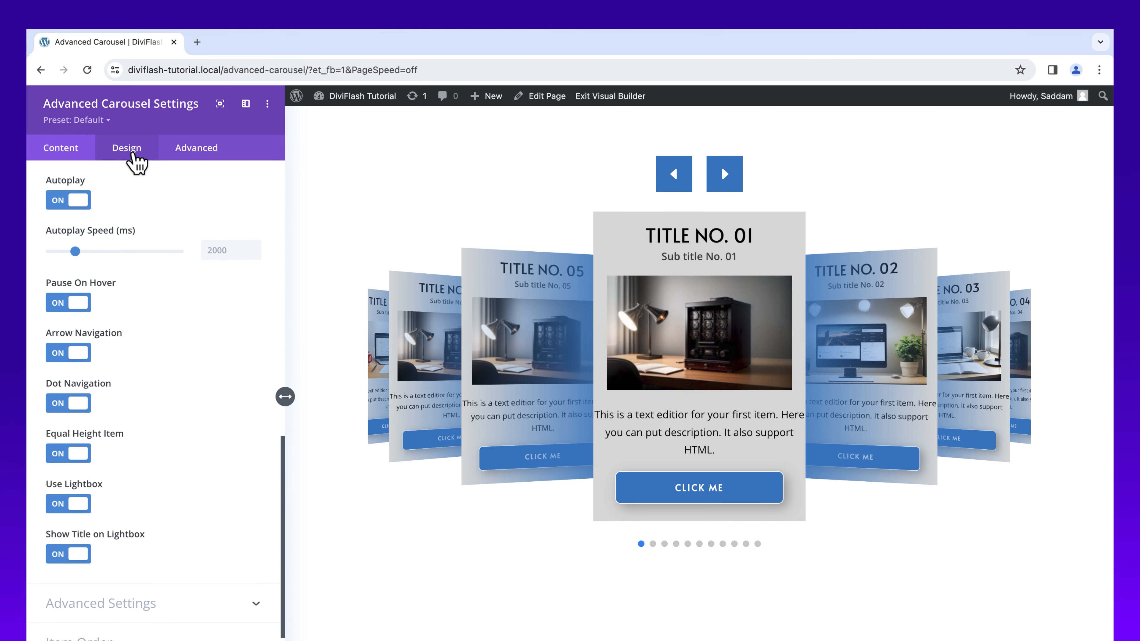
click(130, 150)
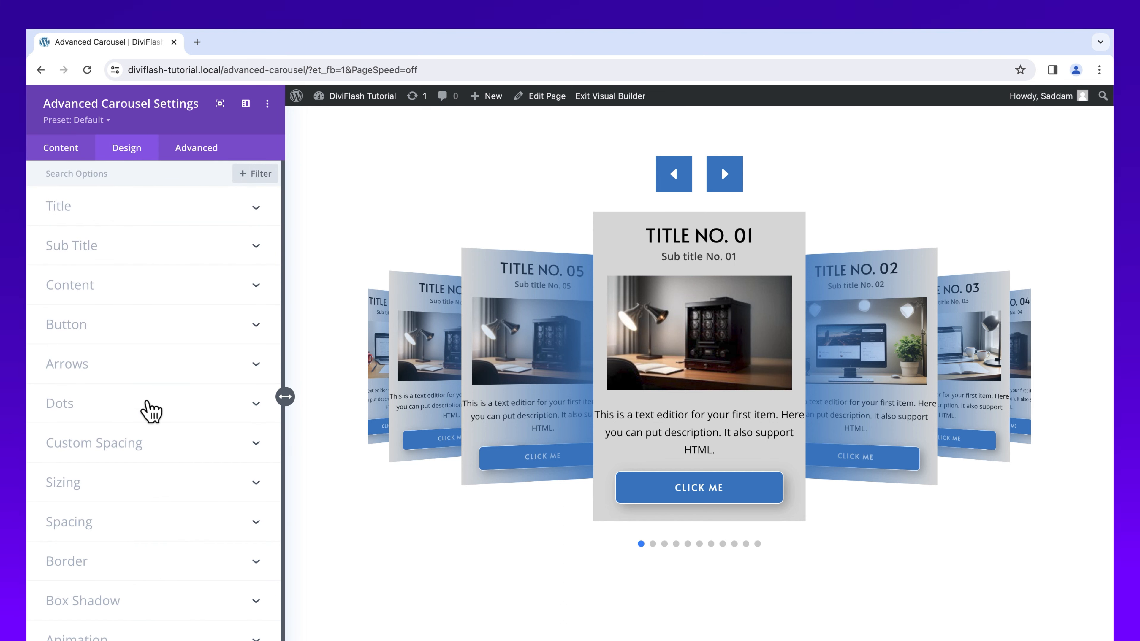
Step: Try left and right alignment for the navigation dots, and settle on center alignment
click(148, 404)
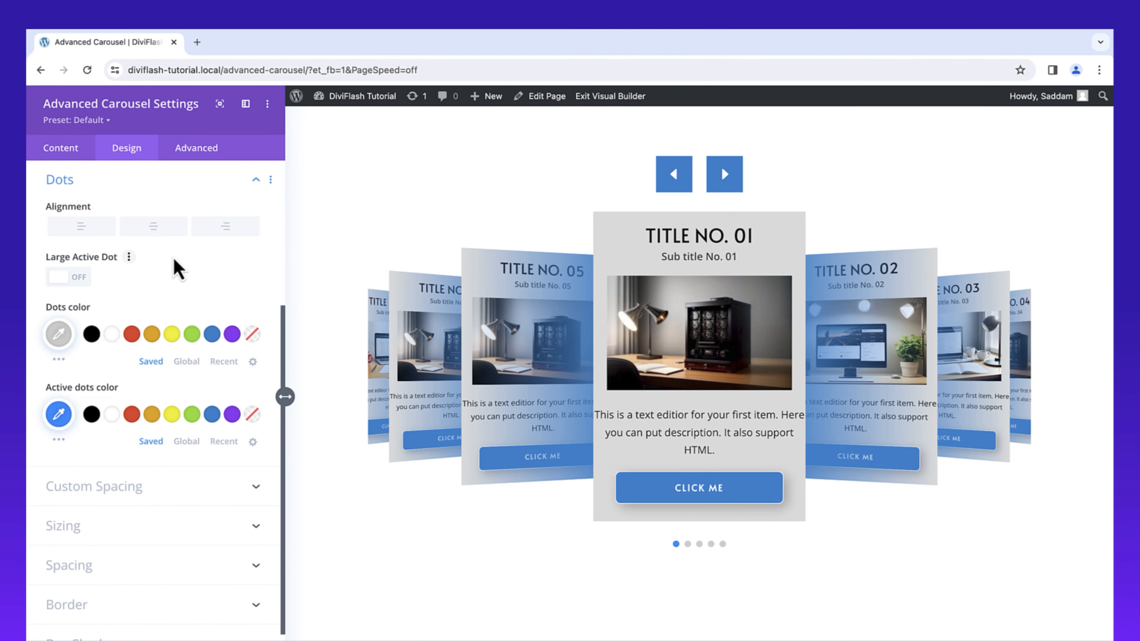
click(92, 236)
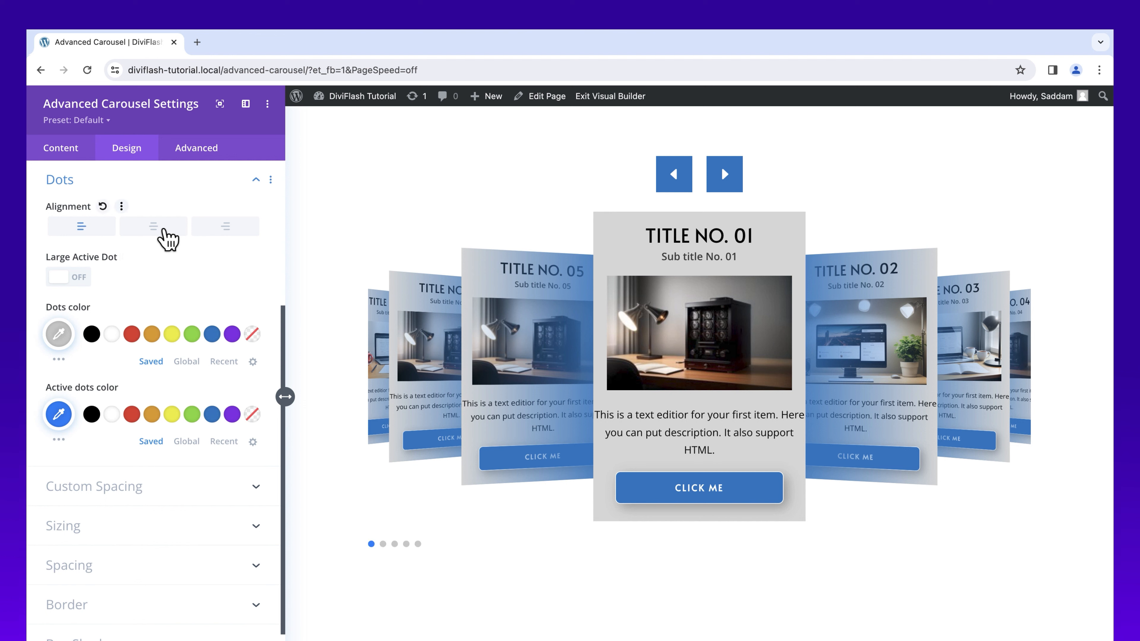
click(164, 230)
click(218, 236)
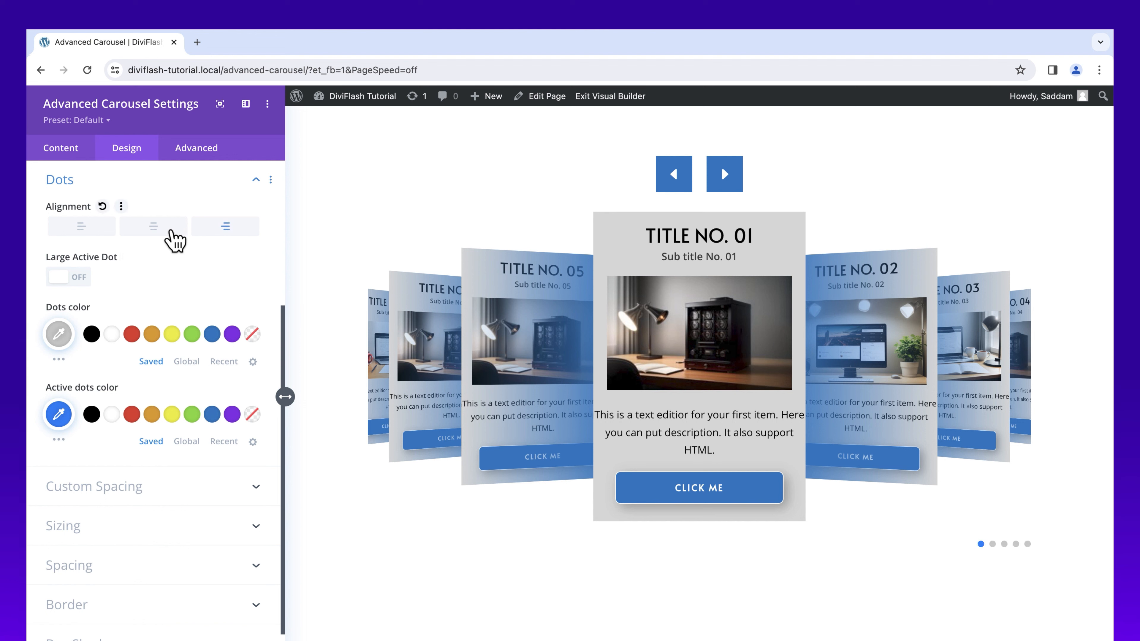
click(159, 228)
Step: Enable the large active dot, set the dots color to black #000000 and the active dots color to a deeper blue
click(88, 277)
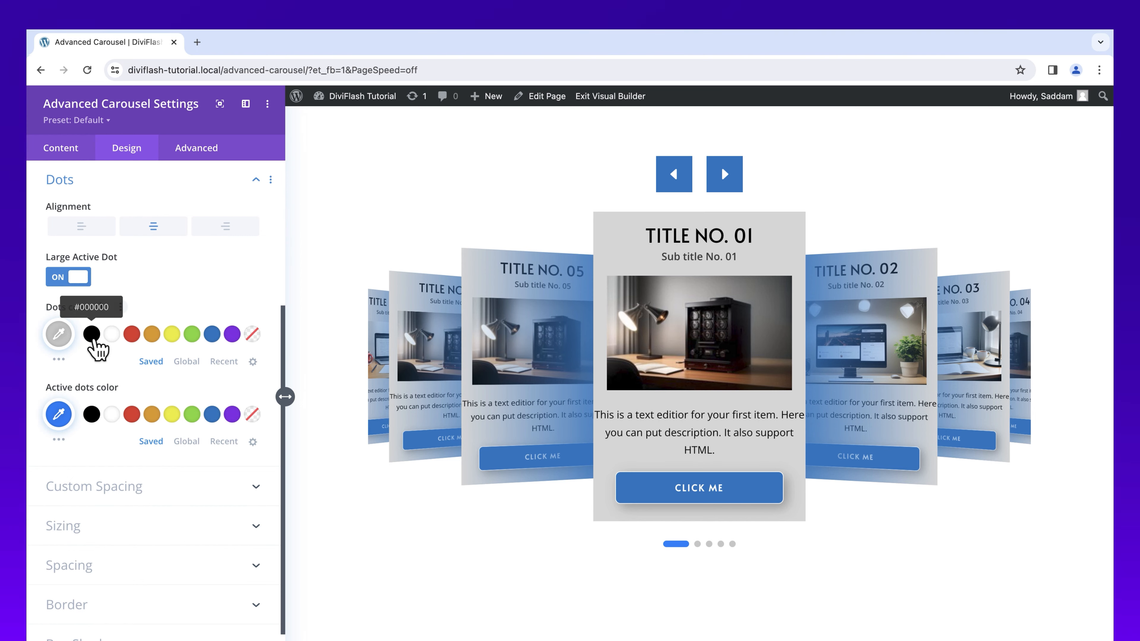
click(93, 340)
click(59, 439)
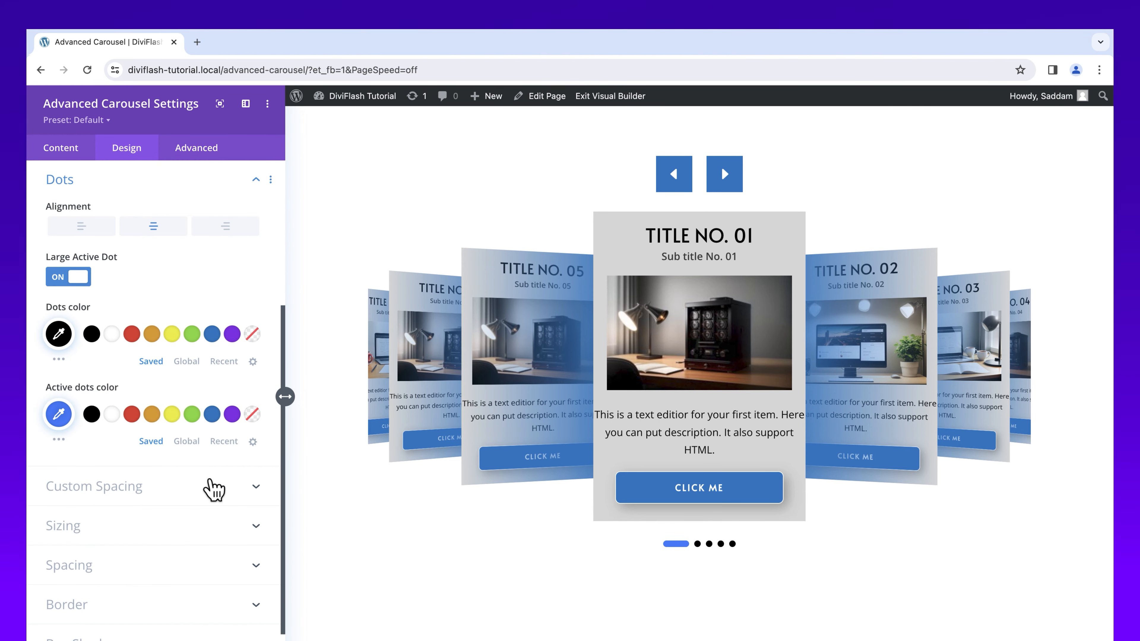
Step: Set the carousel's item wrapper padding to 11px top and bottom and 8px left and right, with each pair linked
click(214, 489)
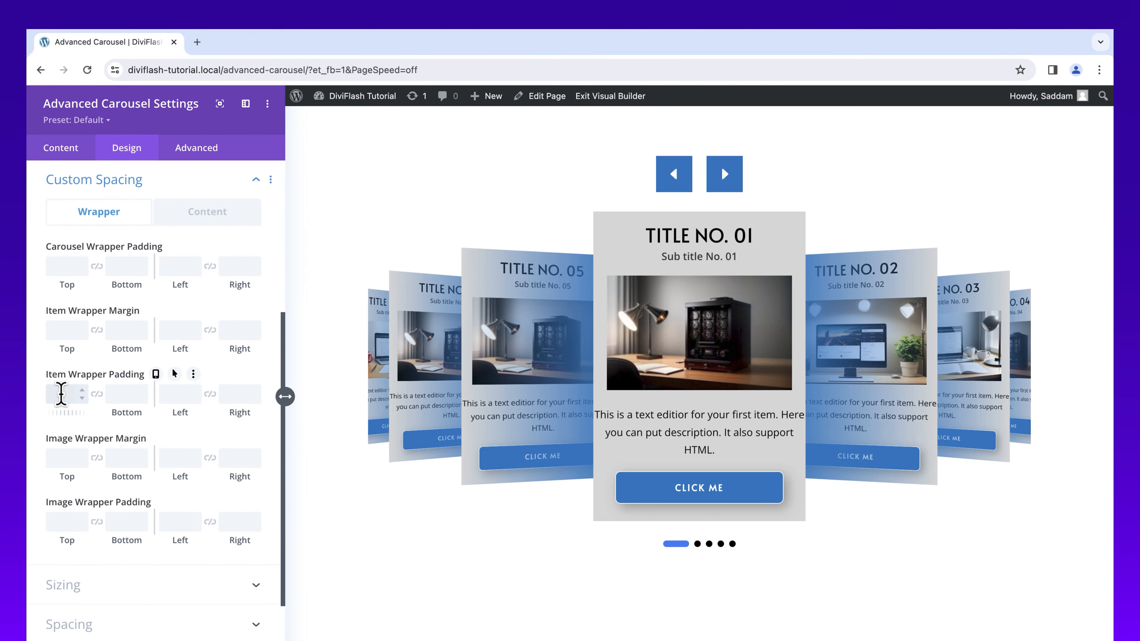
click(97, 394)
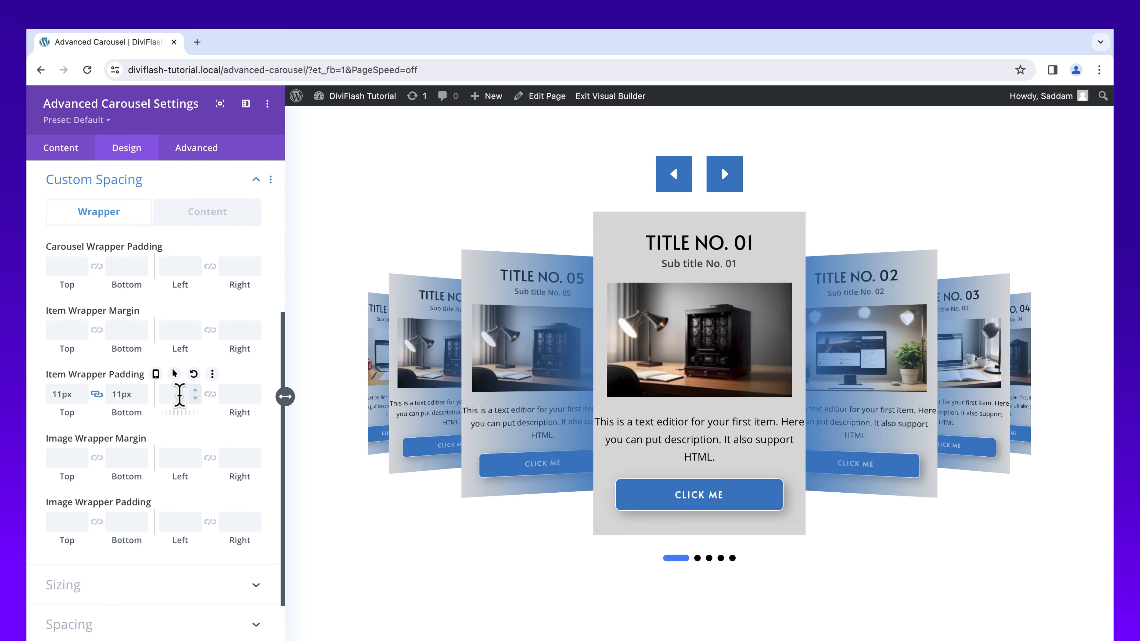
click(179, 395)
text(8)
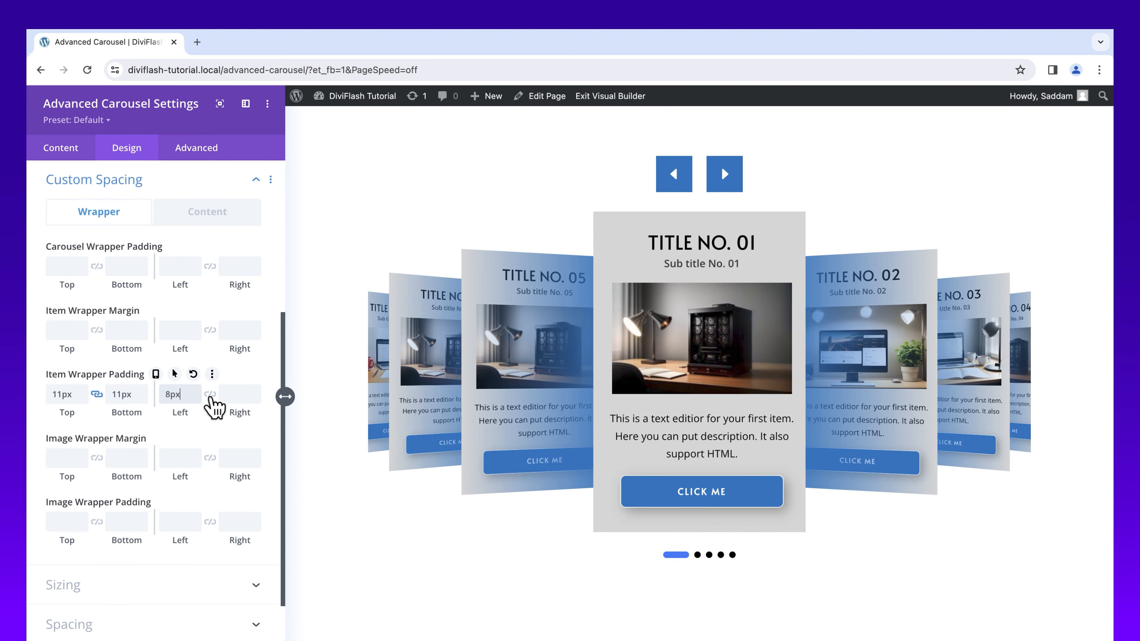
click(210, 394)
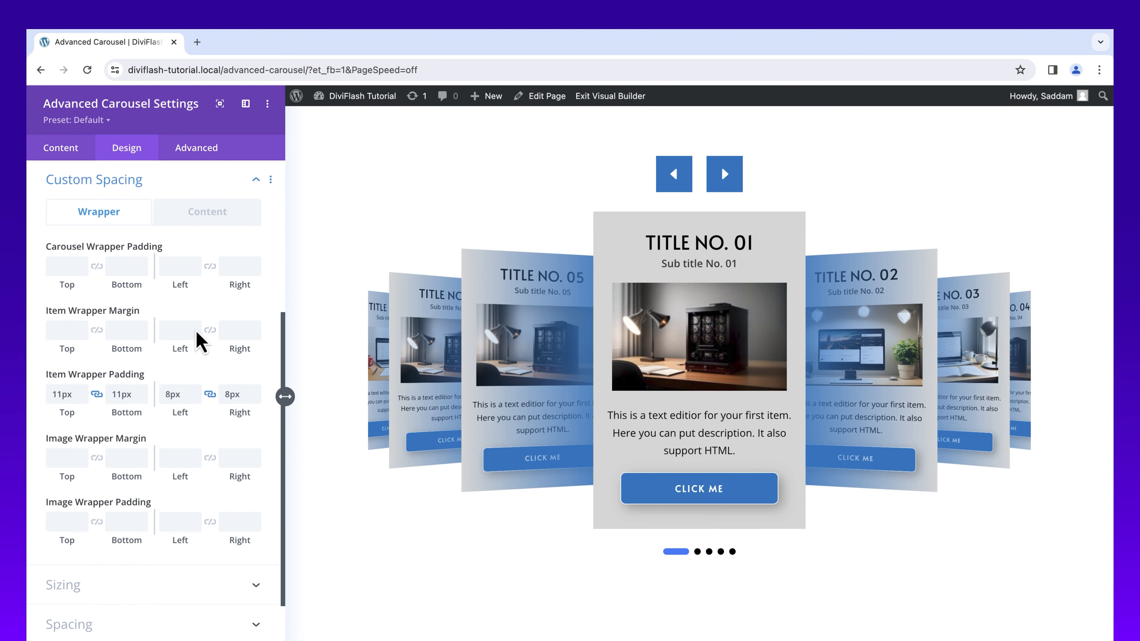
Step: Examine the content spacing options and the carousel's sizing, spacing, border, box shadow, animation and advanced settings
click(209, 213)
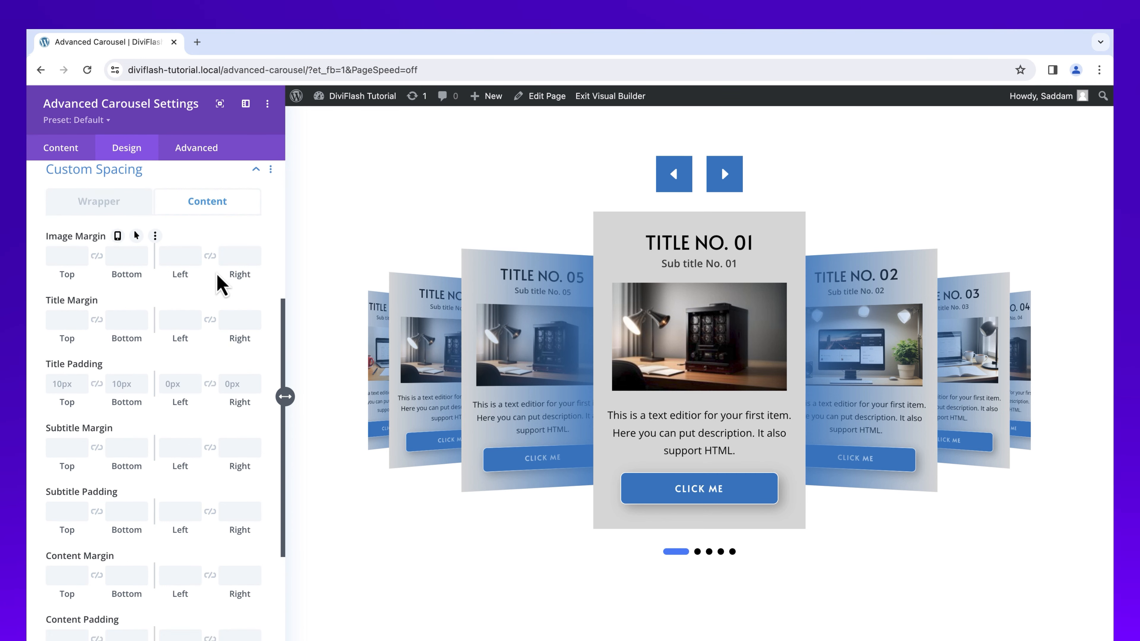
scroll(222, 292, down, 2)
scroll(215, 297, down, 5)
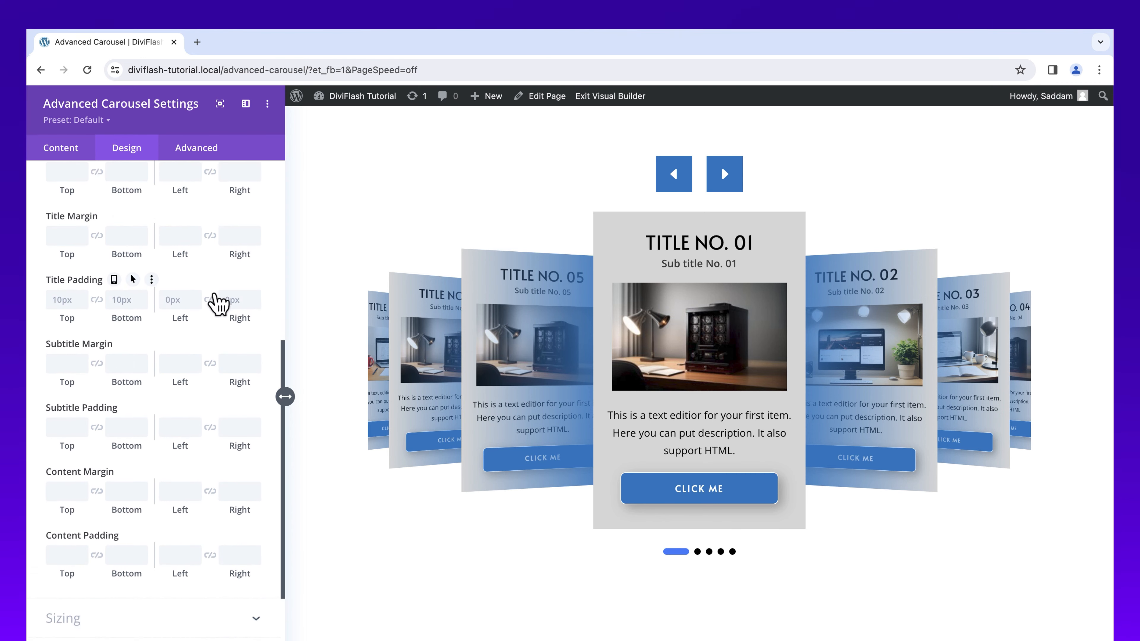
scroll(218, 312, down, 2)
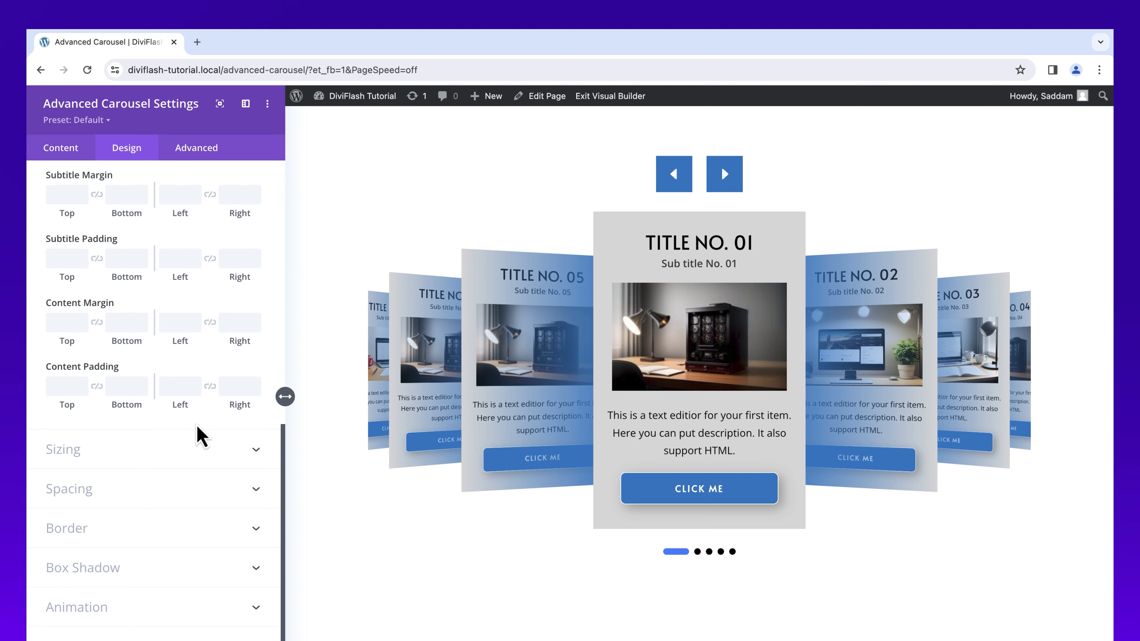
click(202, 455)
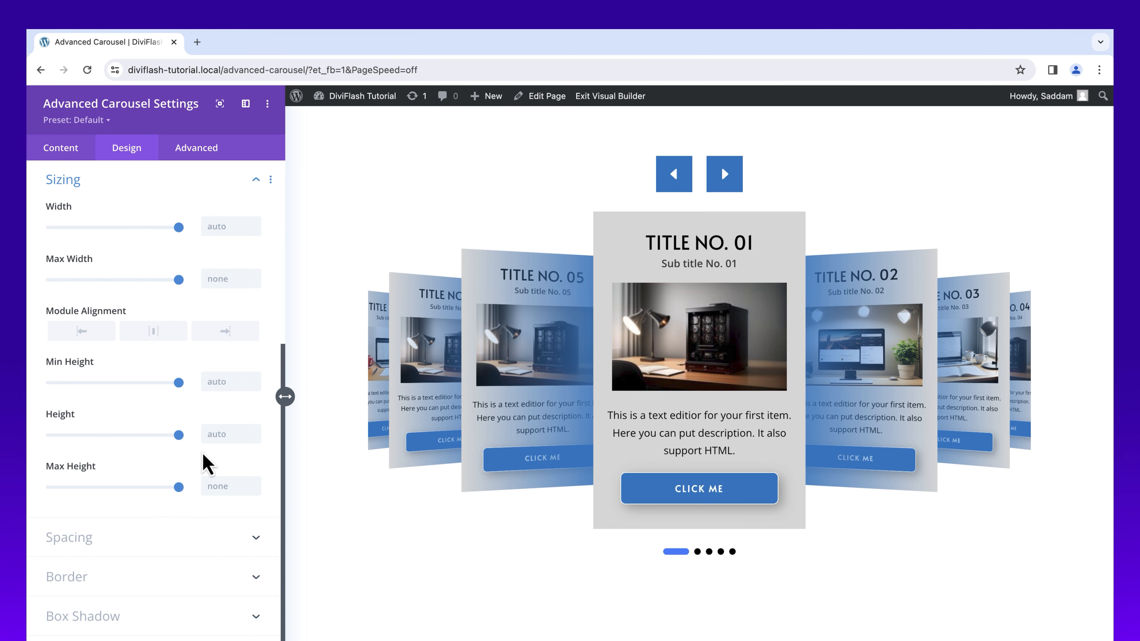
click(198, 539)
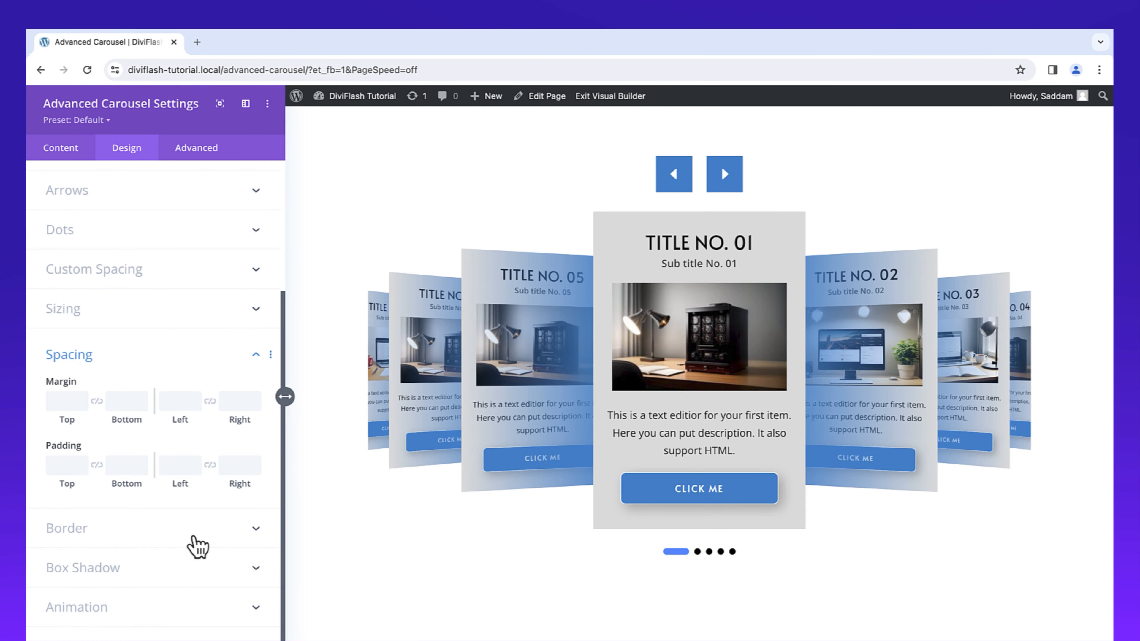
click(194, 538)
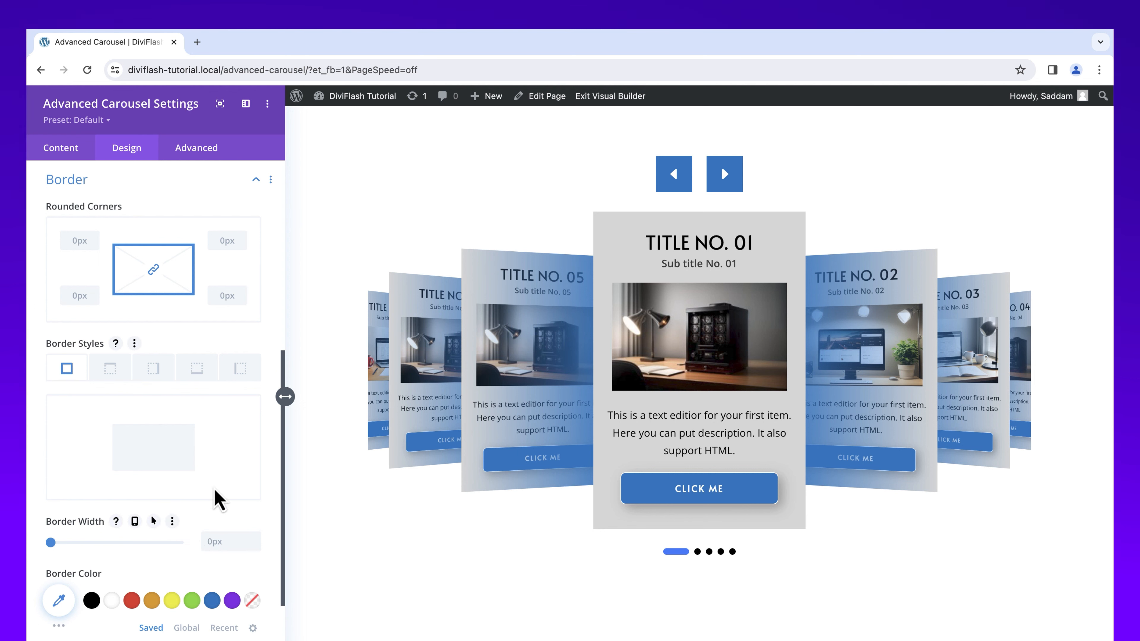
scroll(240, 480, down, 5)
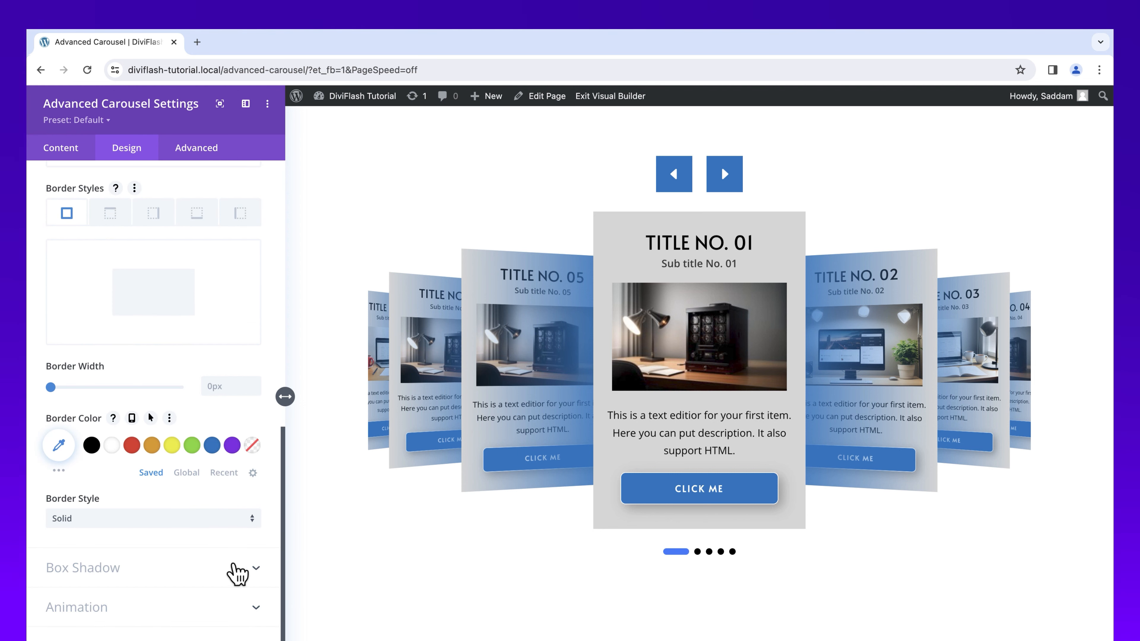
click(237, 573)
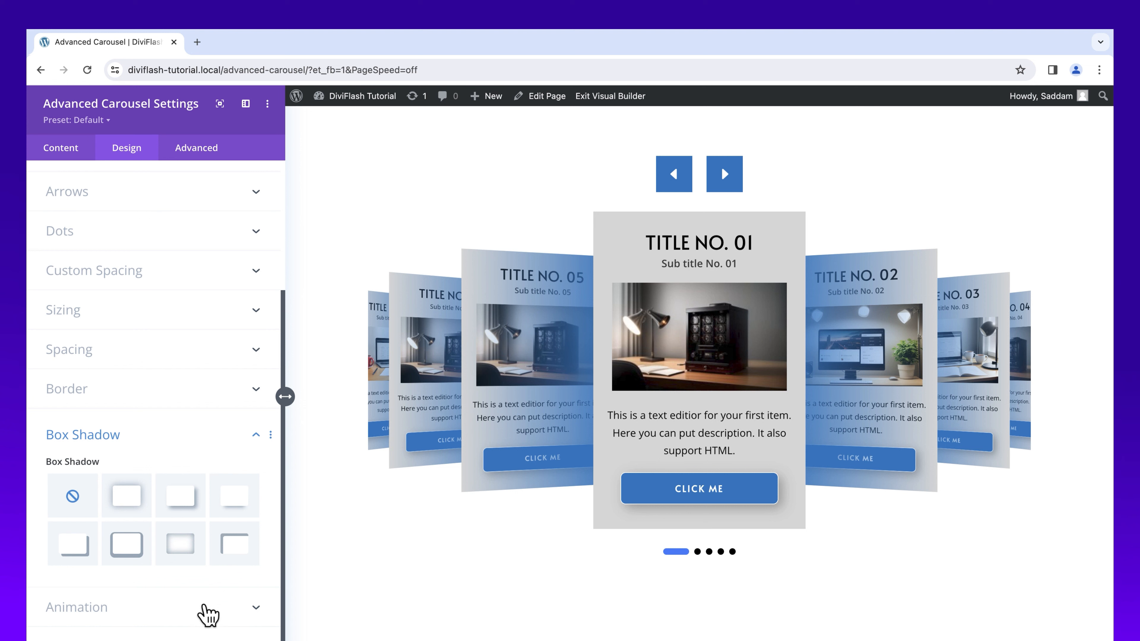
click(208, 611)
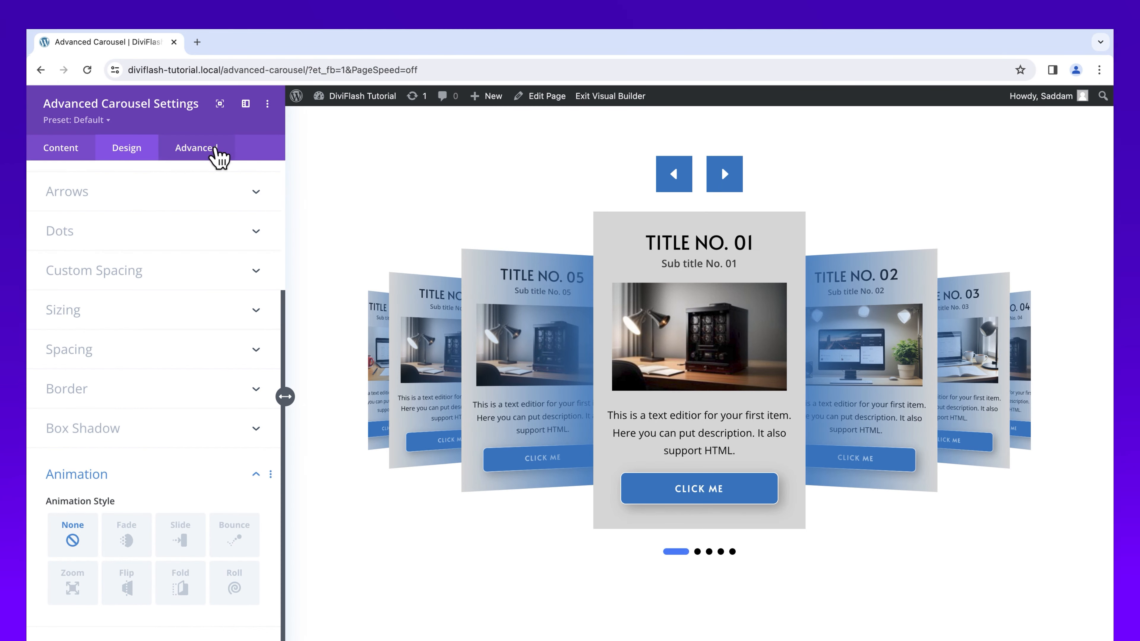
click(215, 152)
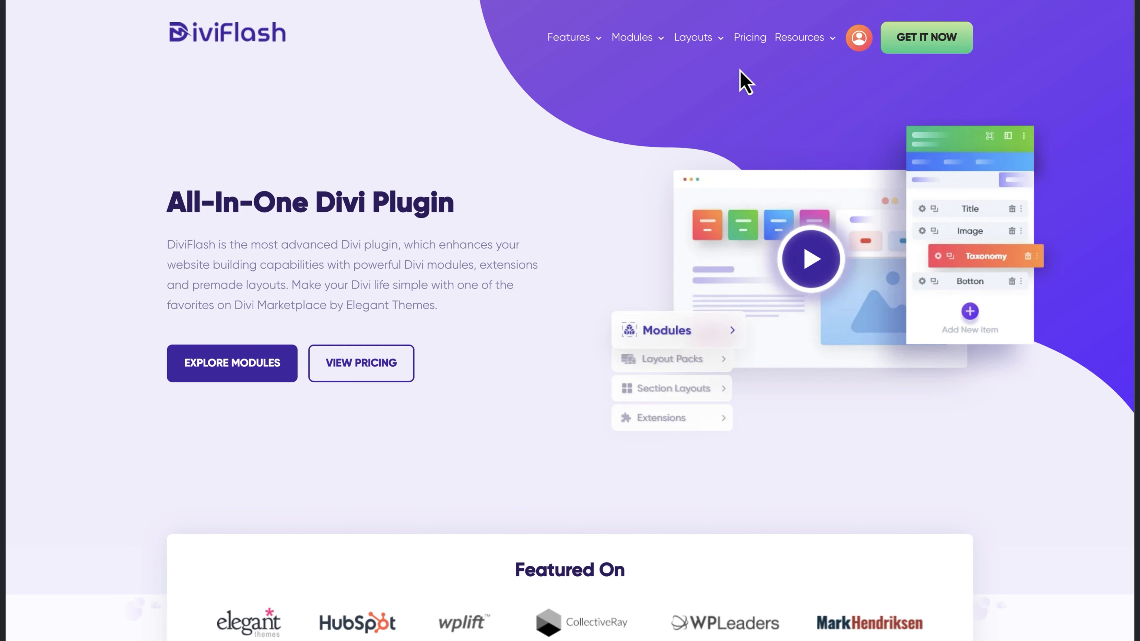
Step: Open the Support page from the resources on the DiviFlash website
mouse_move(793, 50)
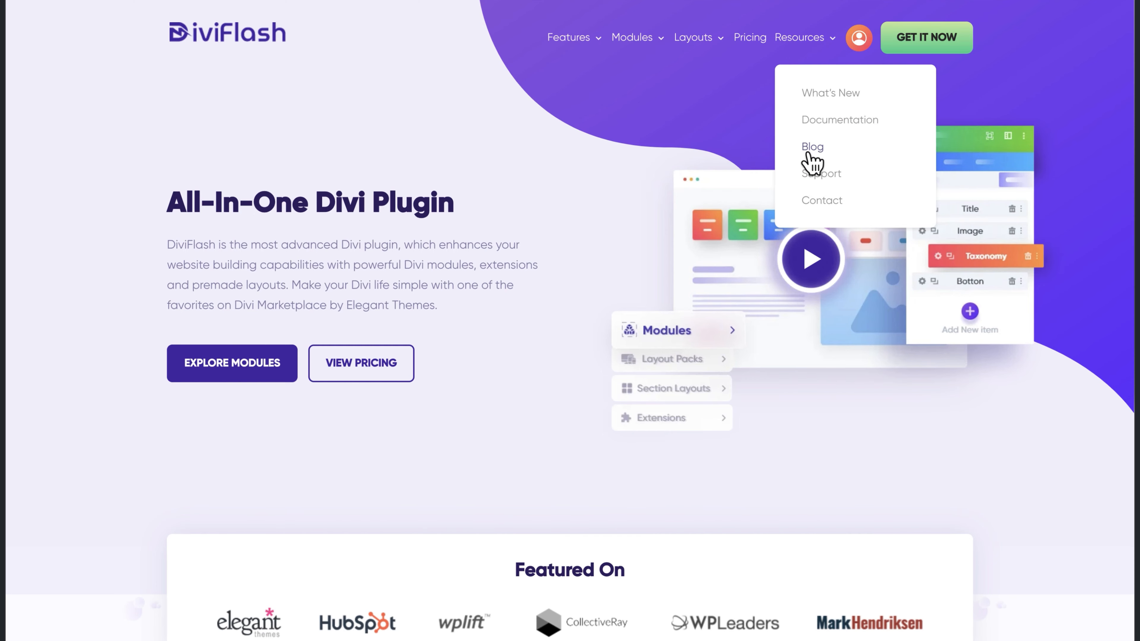
click(820, 176)
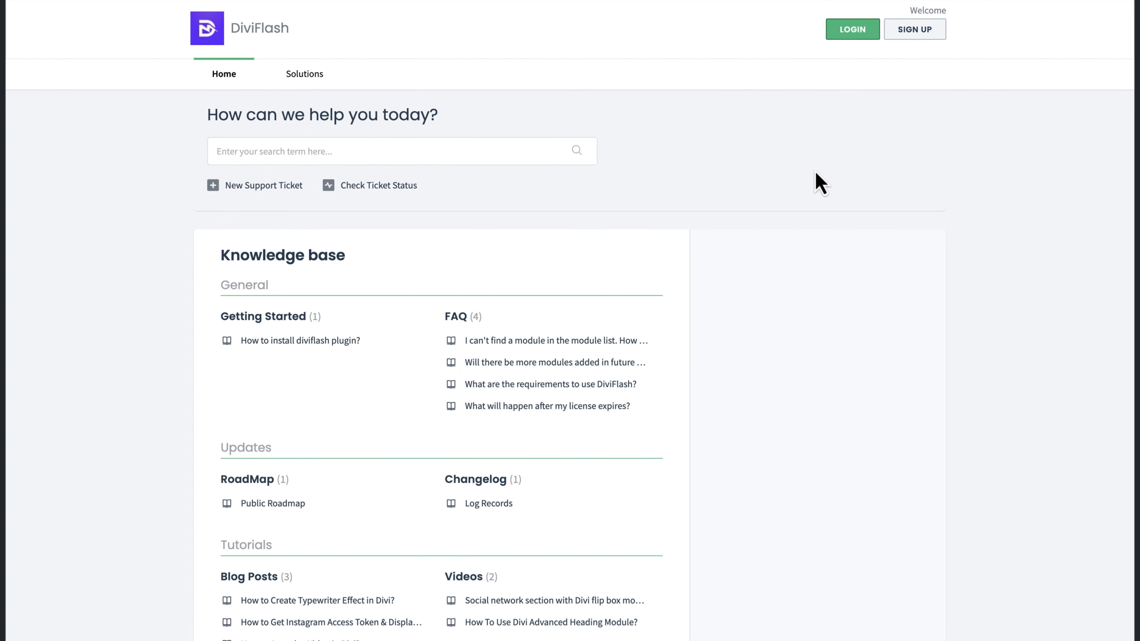